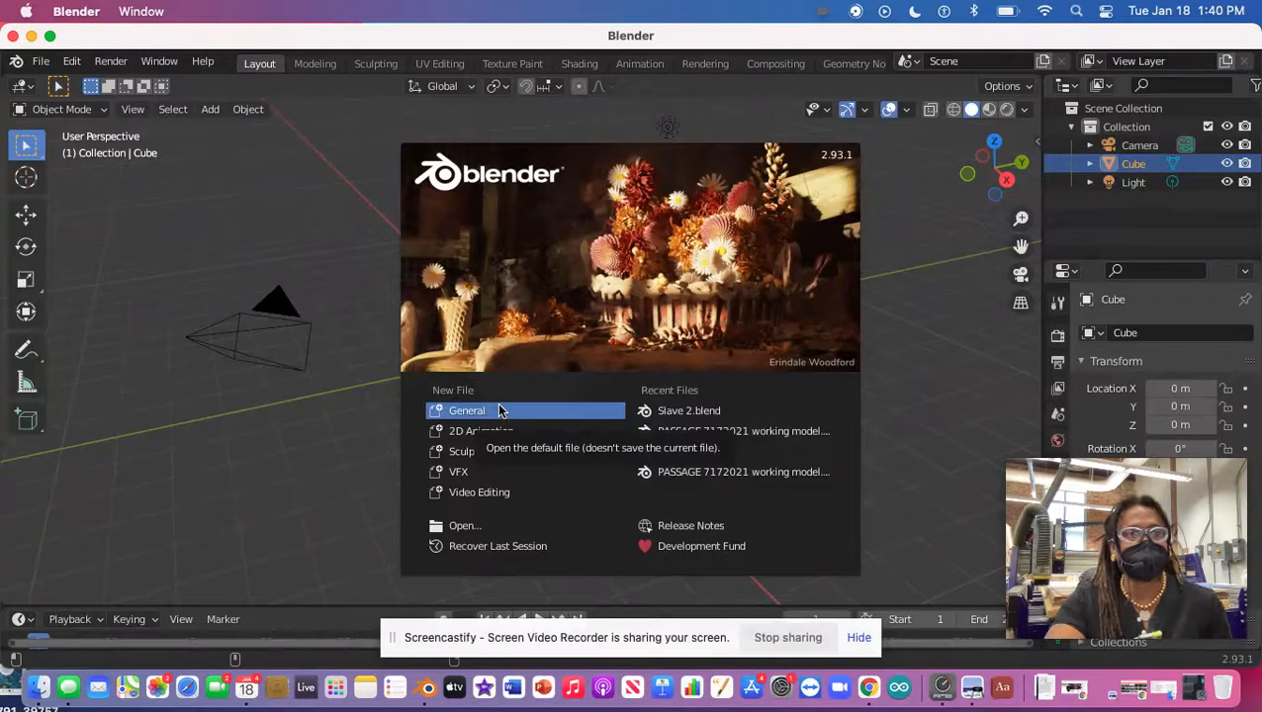
- Start a new General file and rotate the default cube freely about the view axis, ending at an X rotation of about -1440°
click(498, 412)
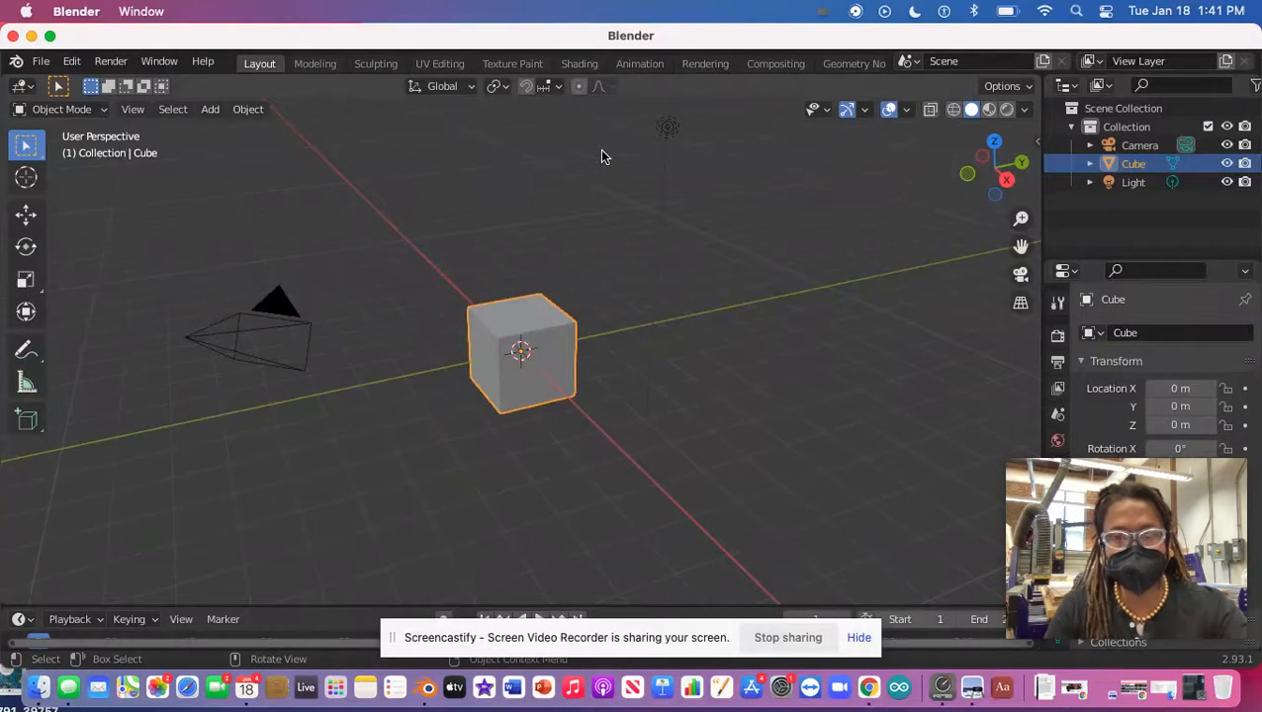
key(r)
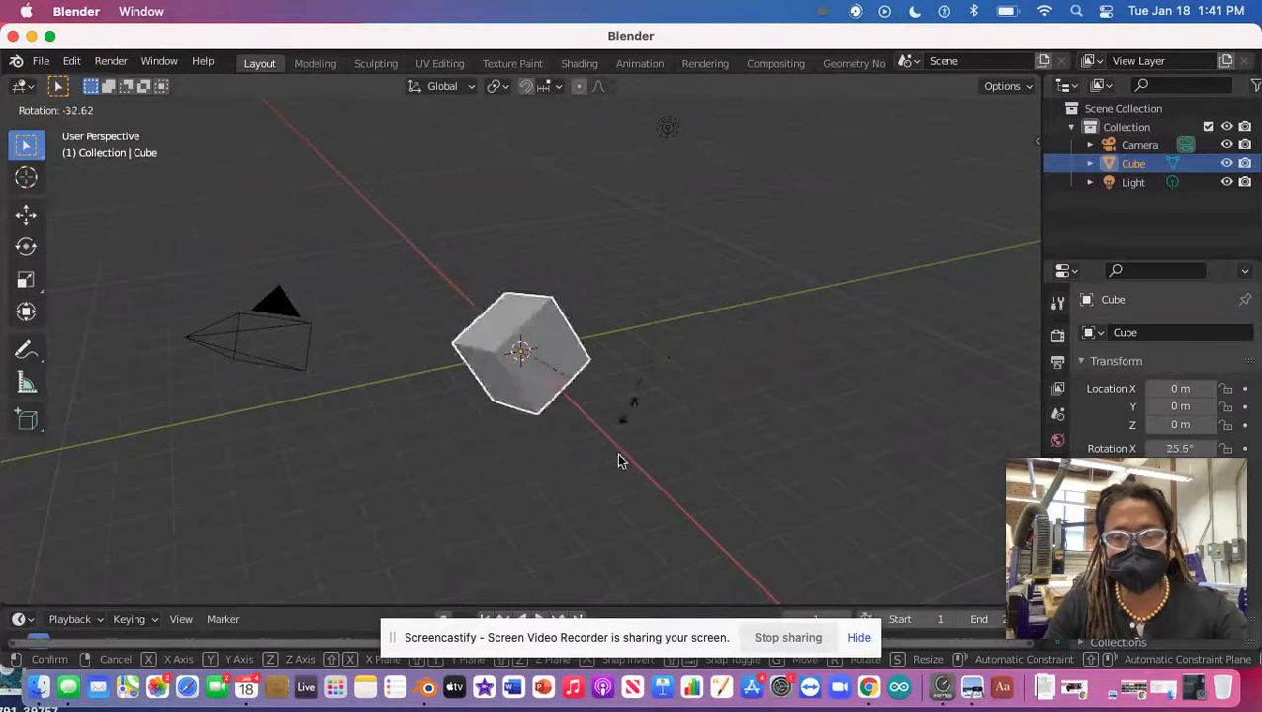
click(563, 432)
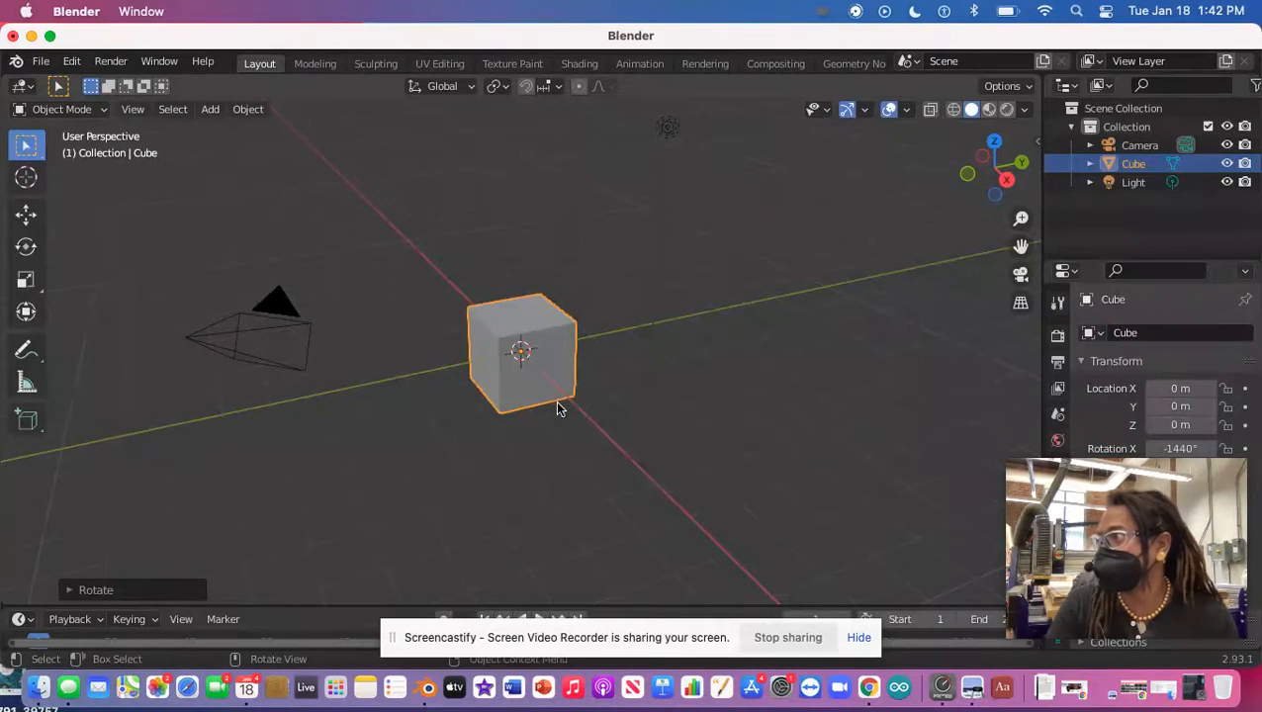
- Rotate the cube freely with trackball rotation, and move it to about X -1.43 m, Y -2.13 m, Z 0.90 m
click(67, 110)
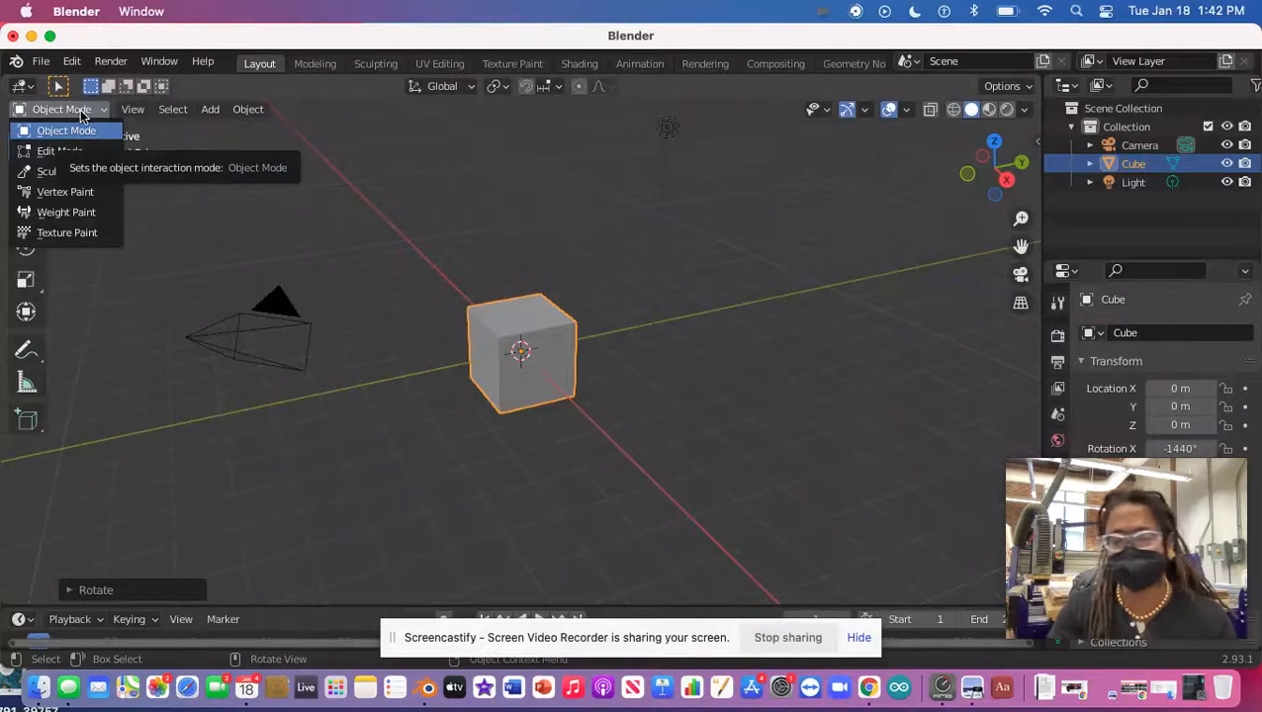
click(82, 114)
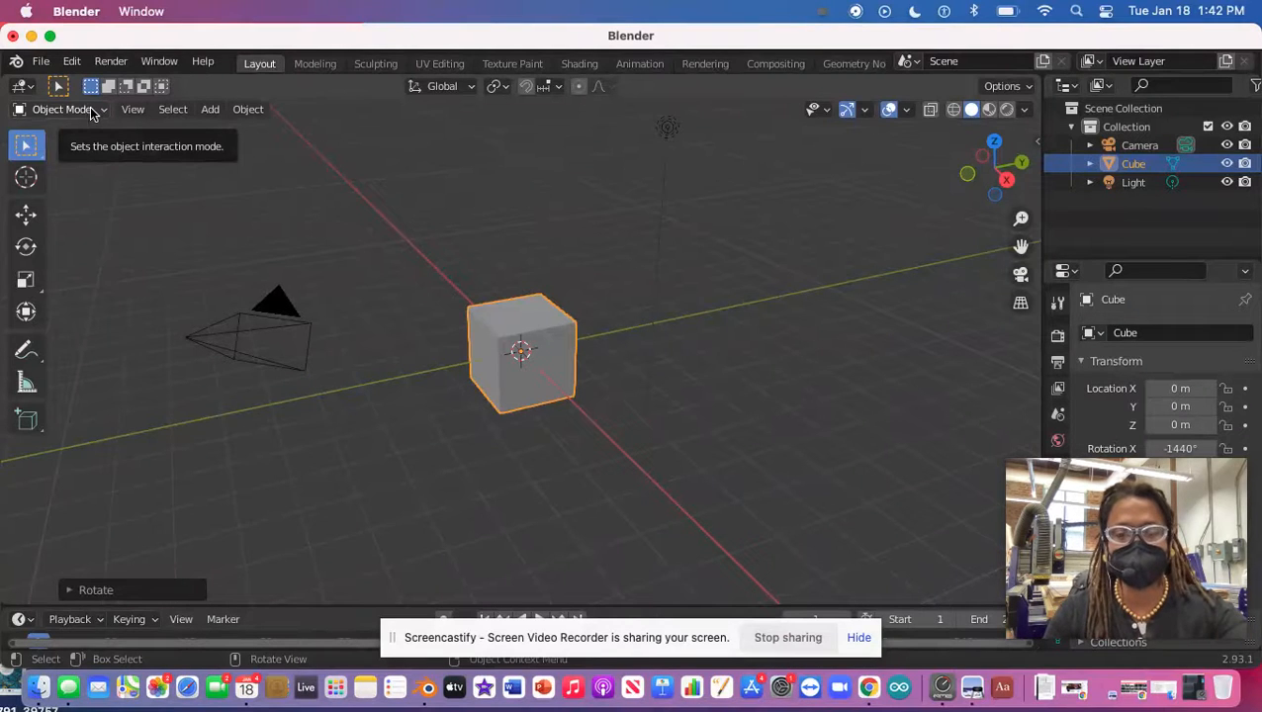
key(r)
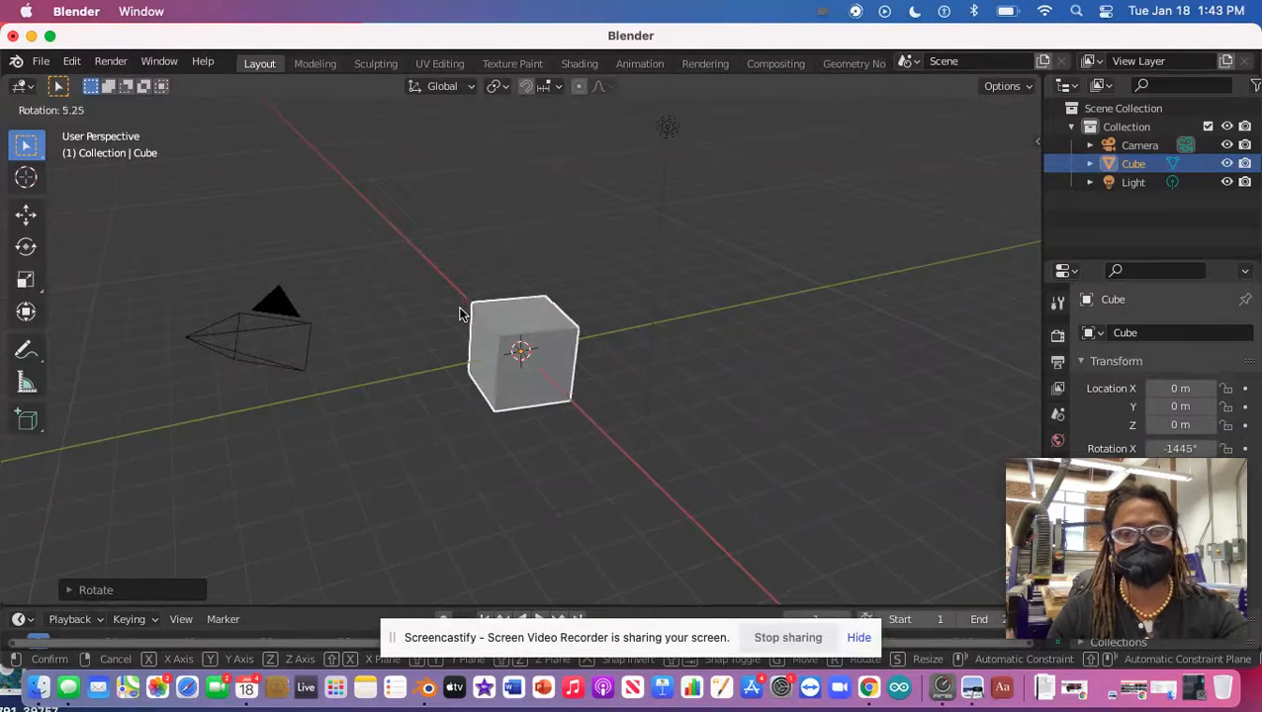
key(r)
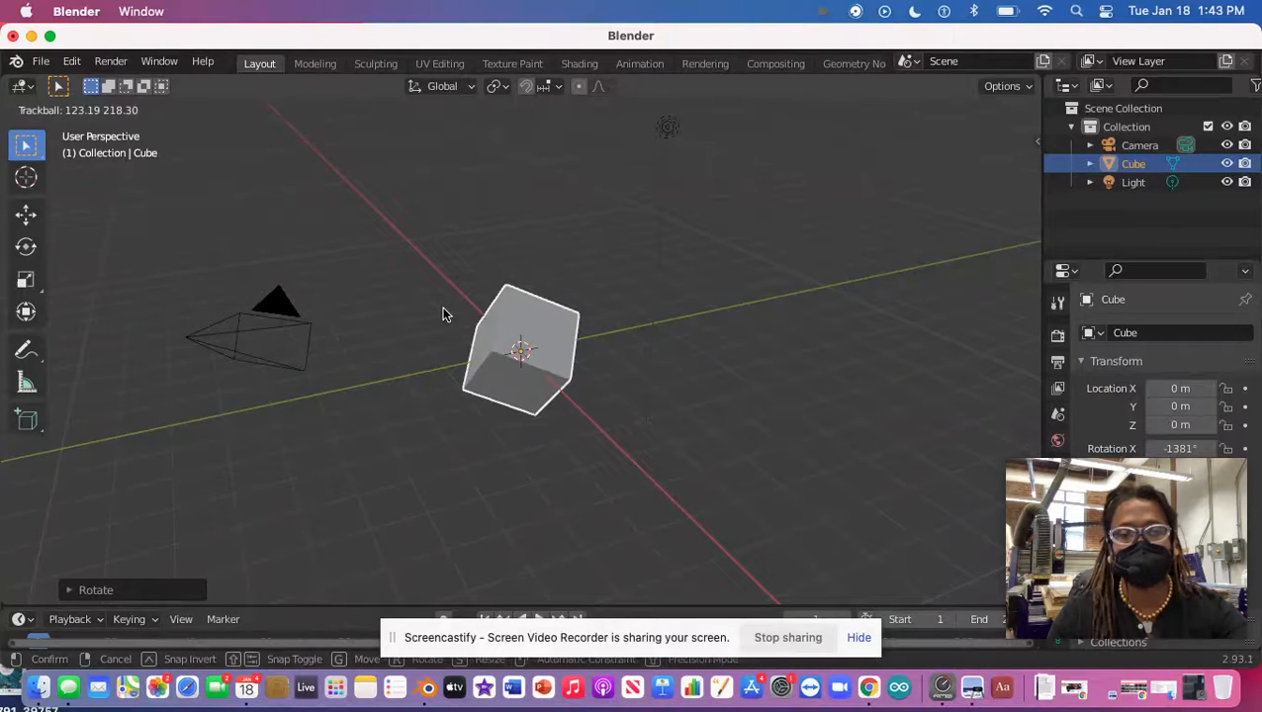
click(453, 572)
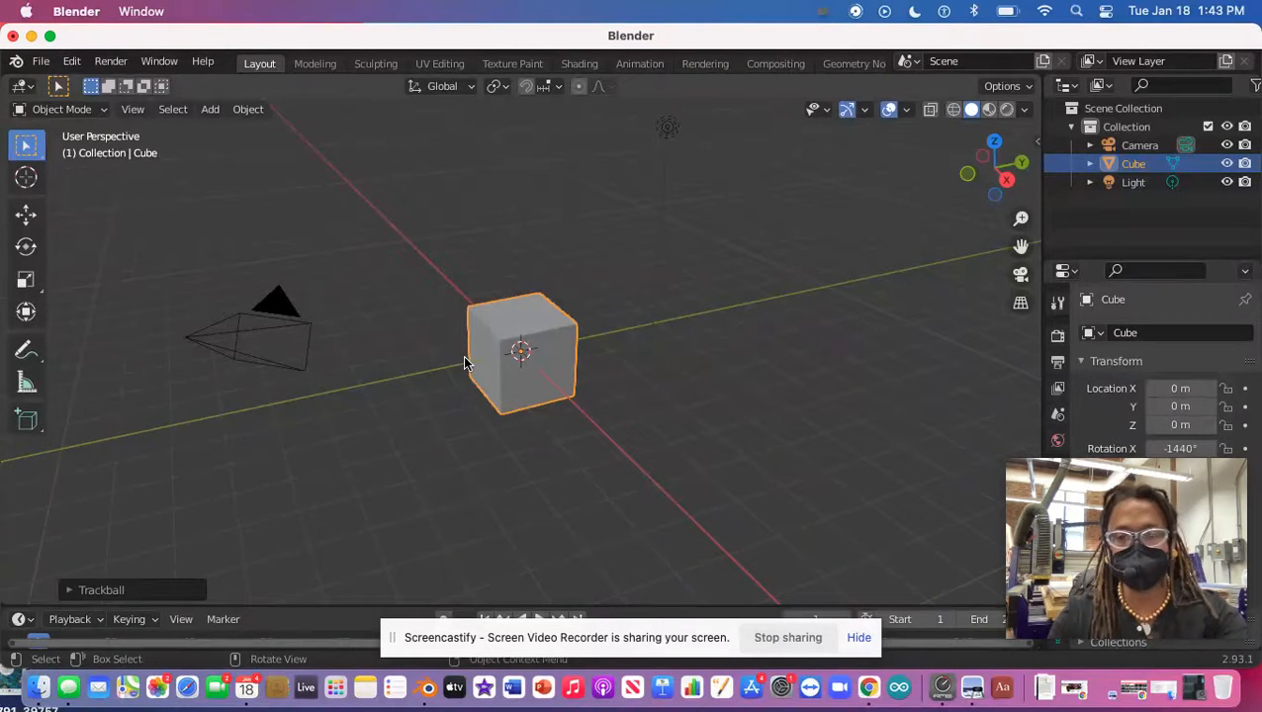
key(g)
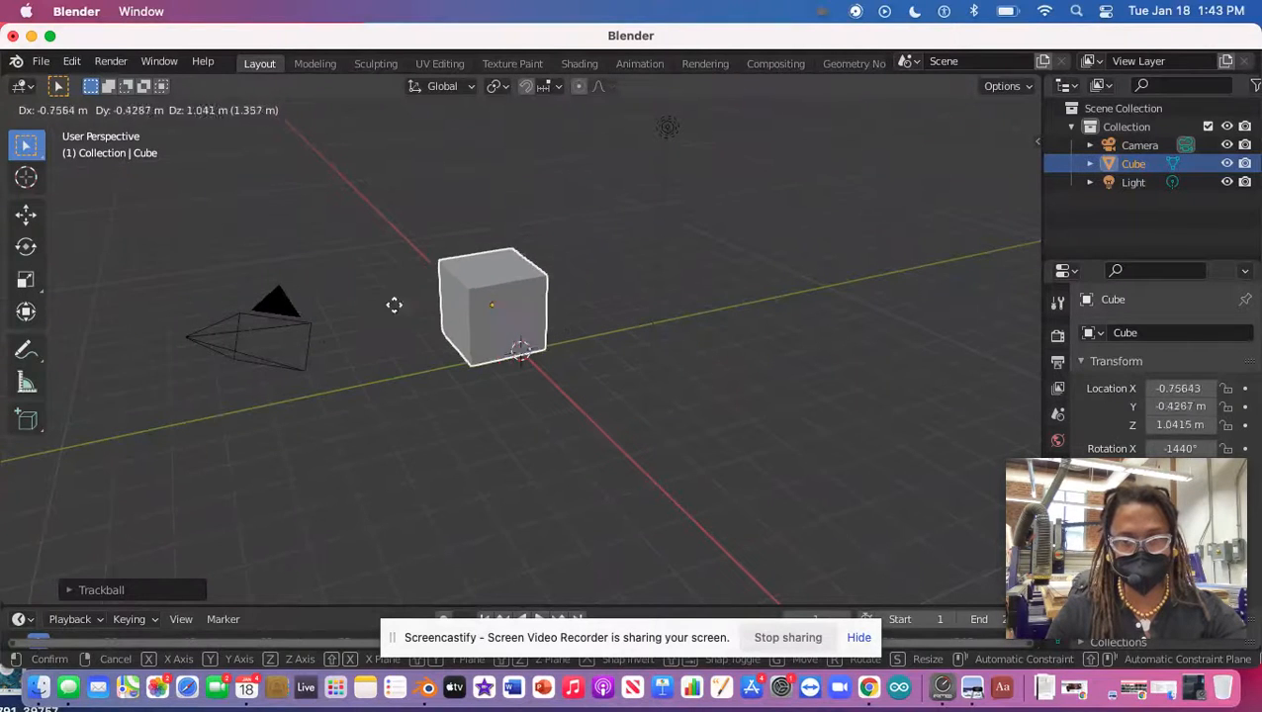
click(362, 316)
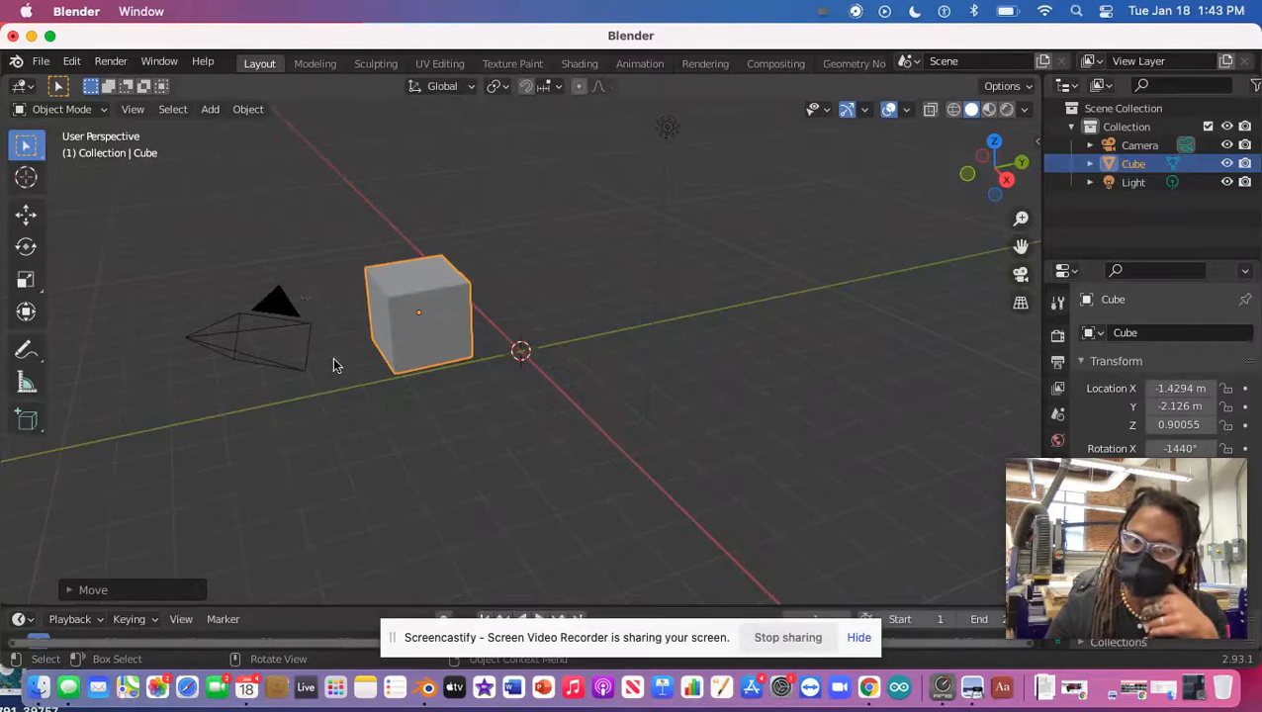
- Delete the default camera from the scene
click(280, 314)
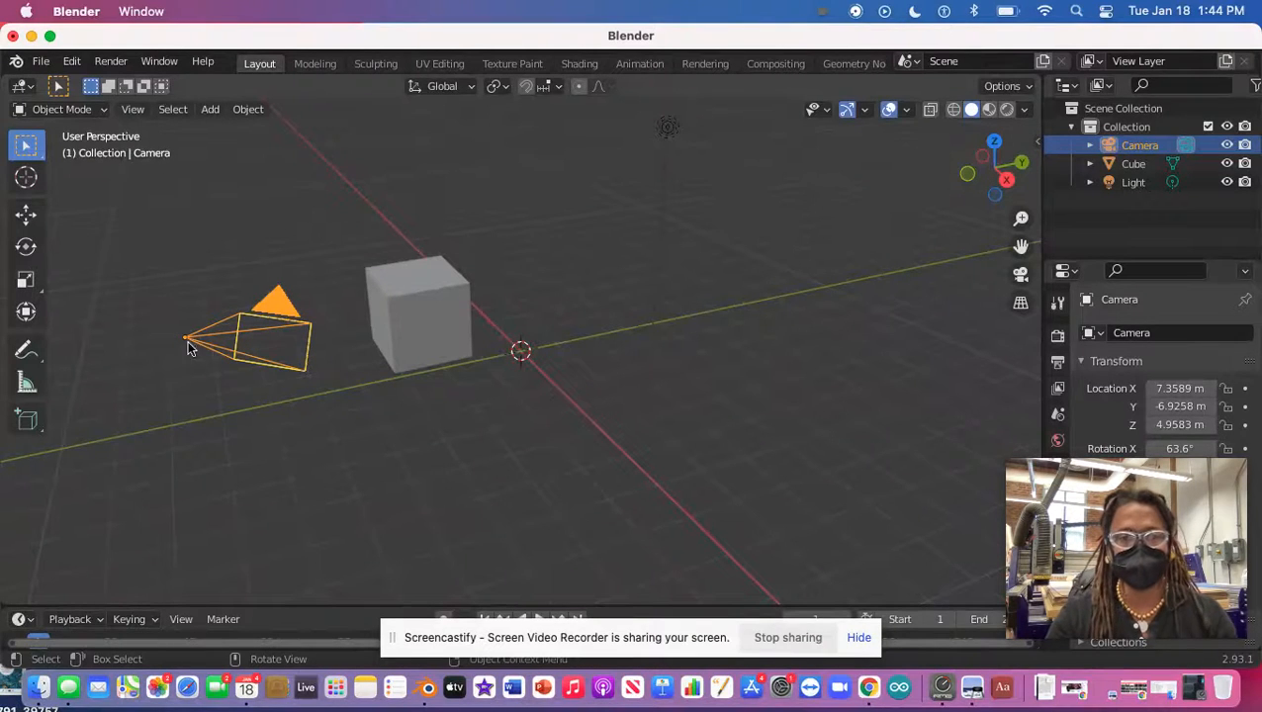
right_click(277, 308)
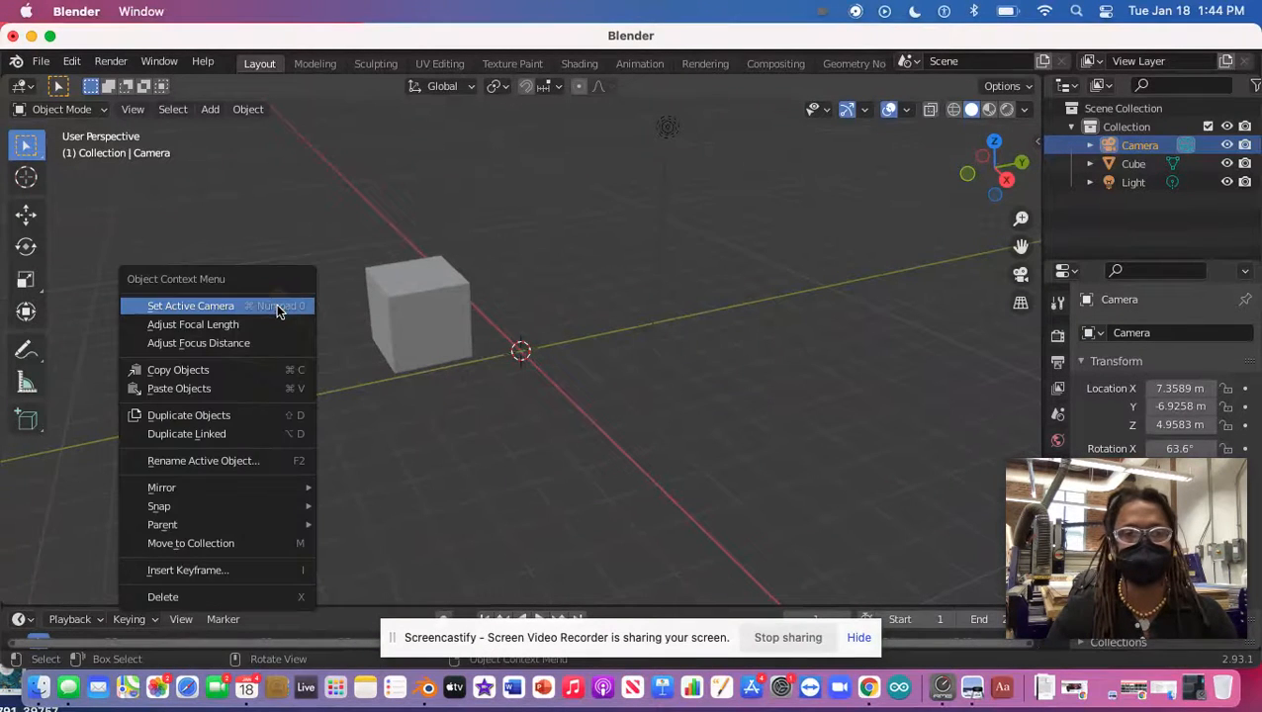
click(163, 597)
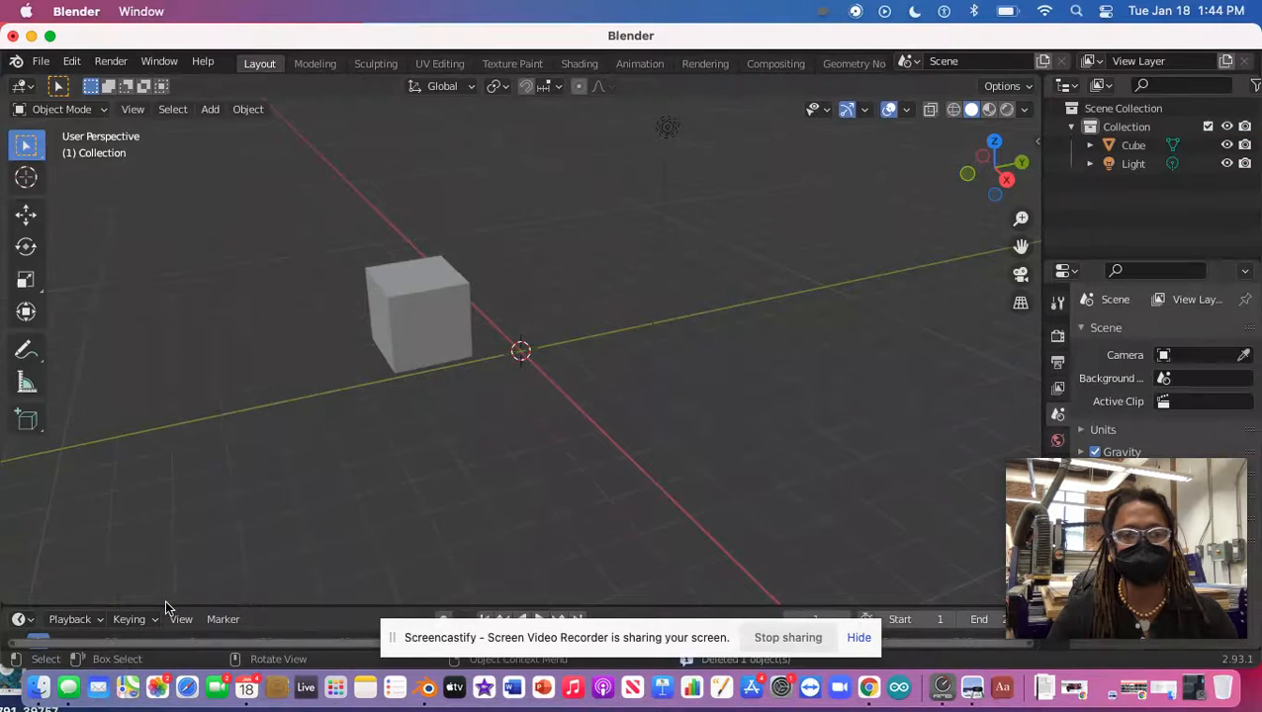
- Scale the cube up uniformly by about 3.2 and move it to about X -0.75 m, Y 0.44 m, Z 1.73 m
click(425, 320)
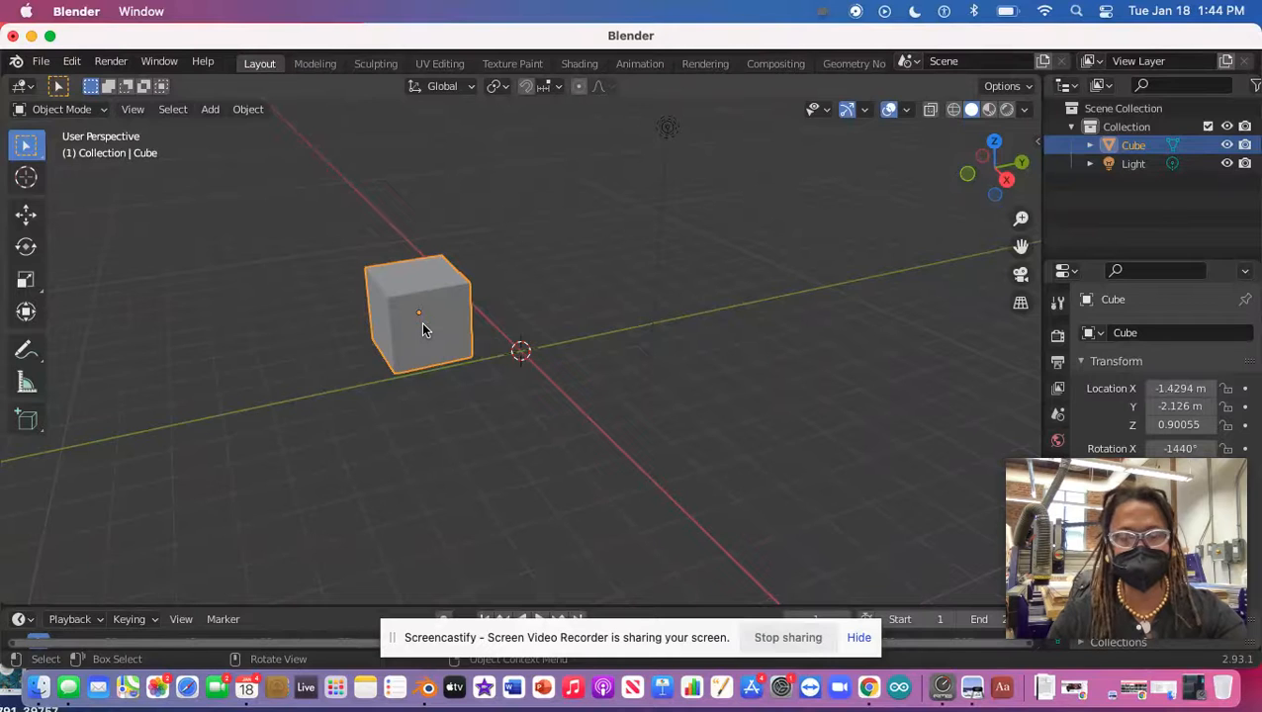
key(s)
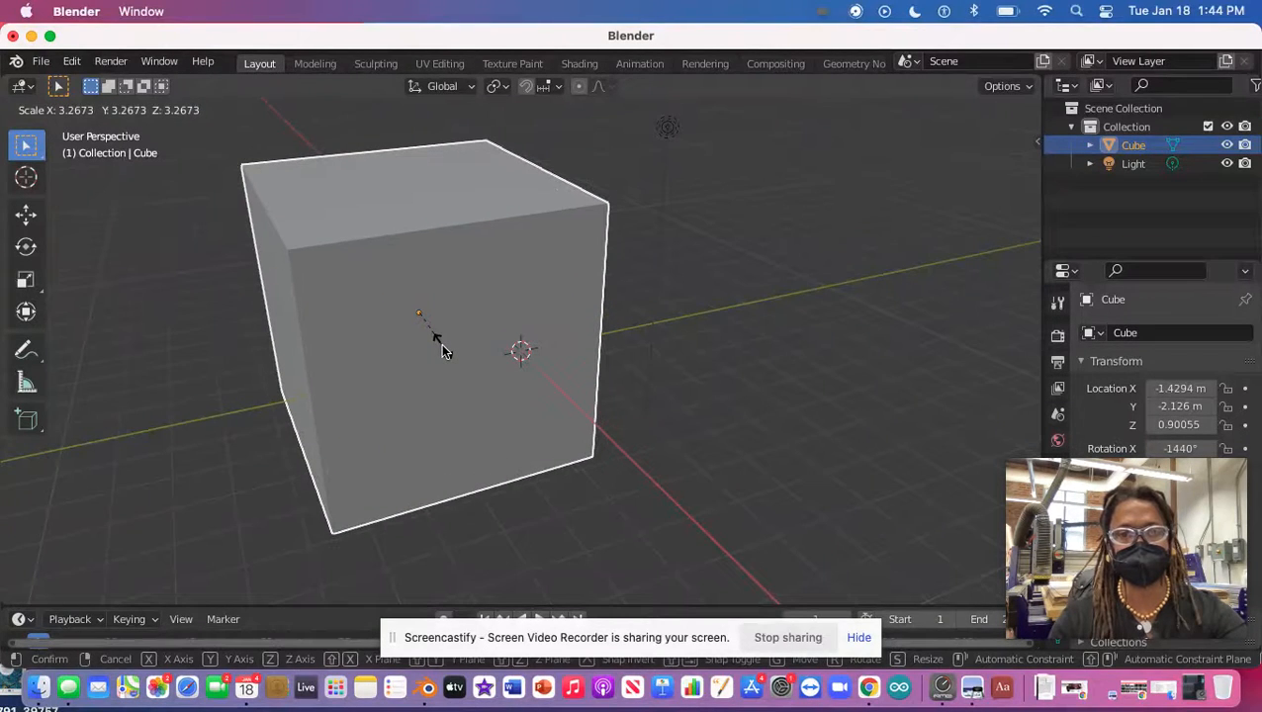
click(442, 347)
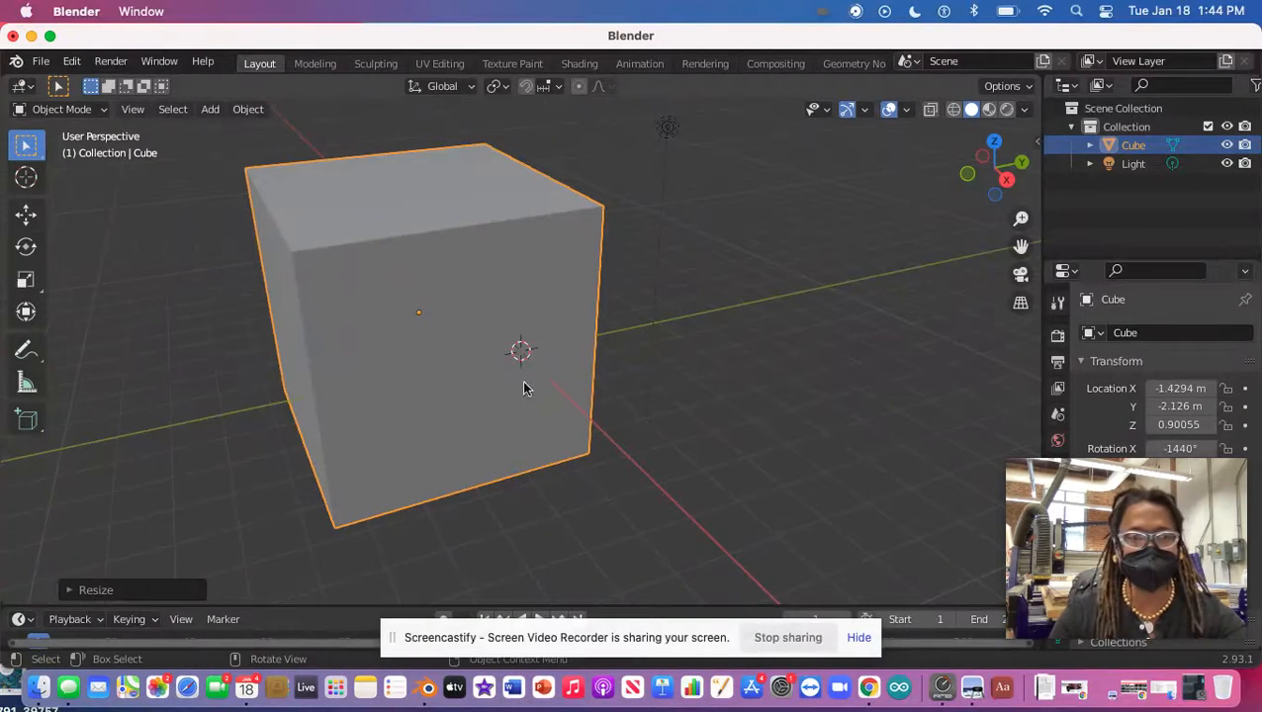
key(g)
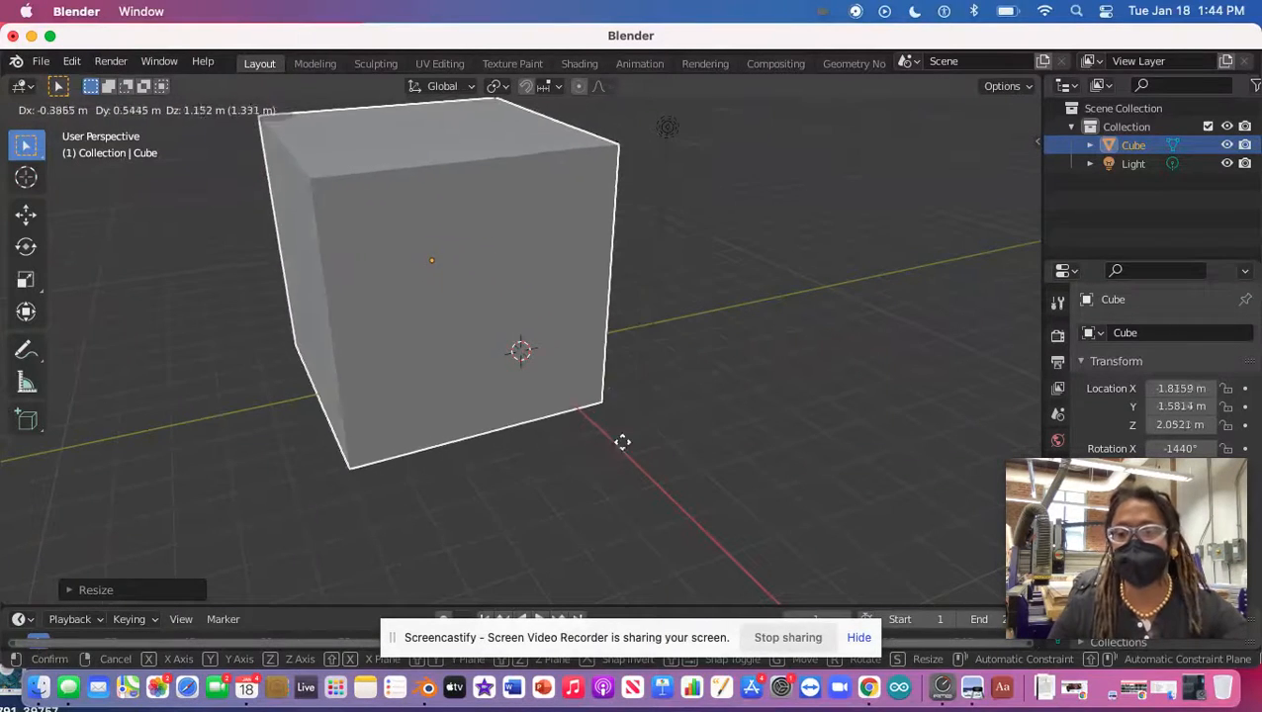
click(709, 450)
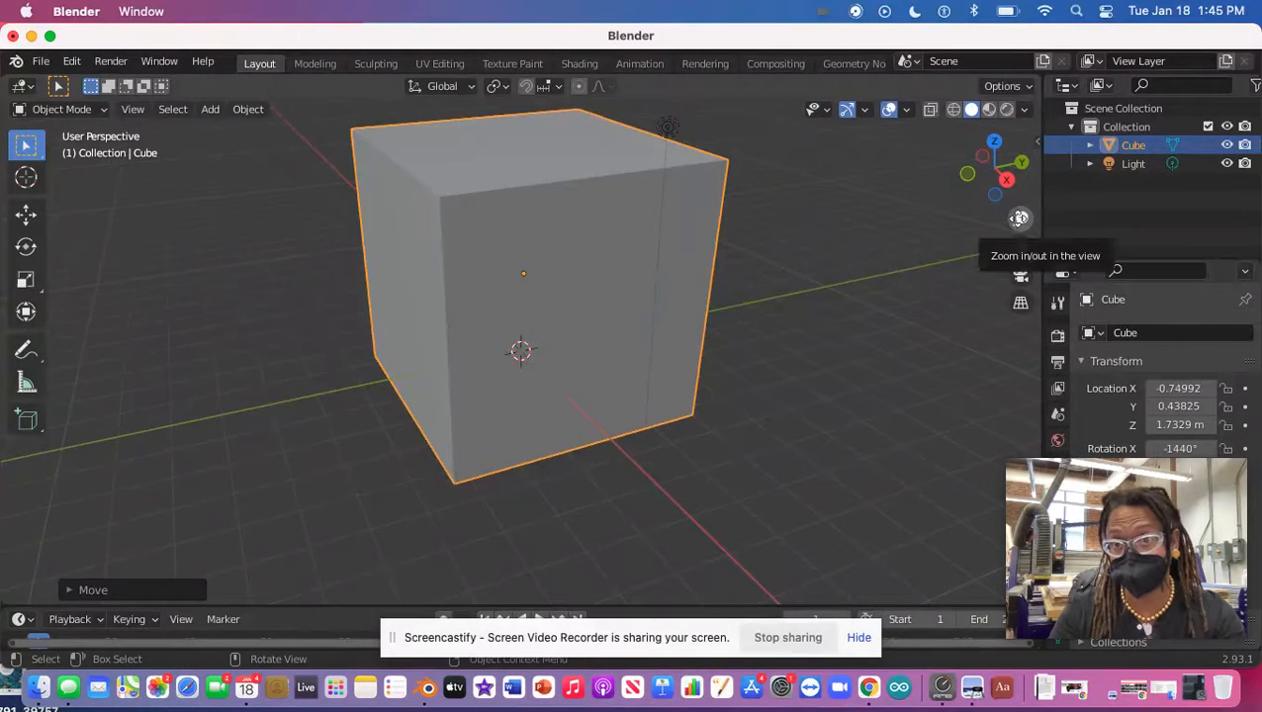
- Scale the cube uniformly by a factor of about -6.37
mouse_move(1018, 219)
mouse_down()
mouse_move(1011, 333)
mouse_move(1023, 155)
mouse_move(1019, 217)
mouse_up()
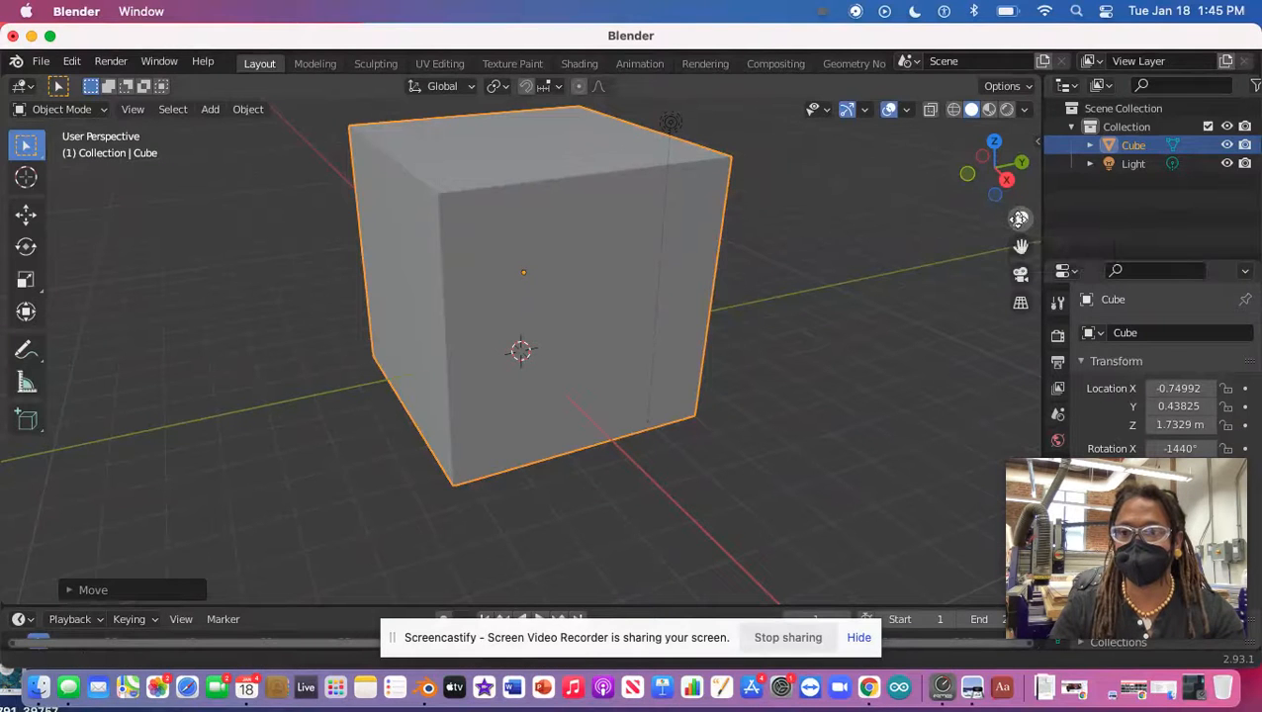
drag(1019, 218, 97, 225)
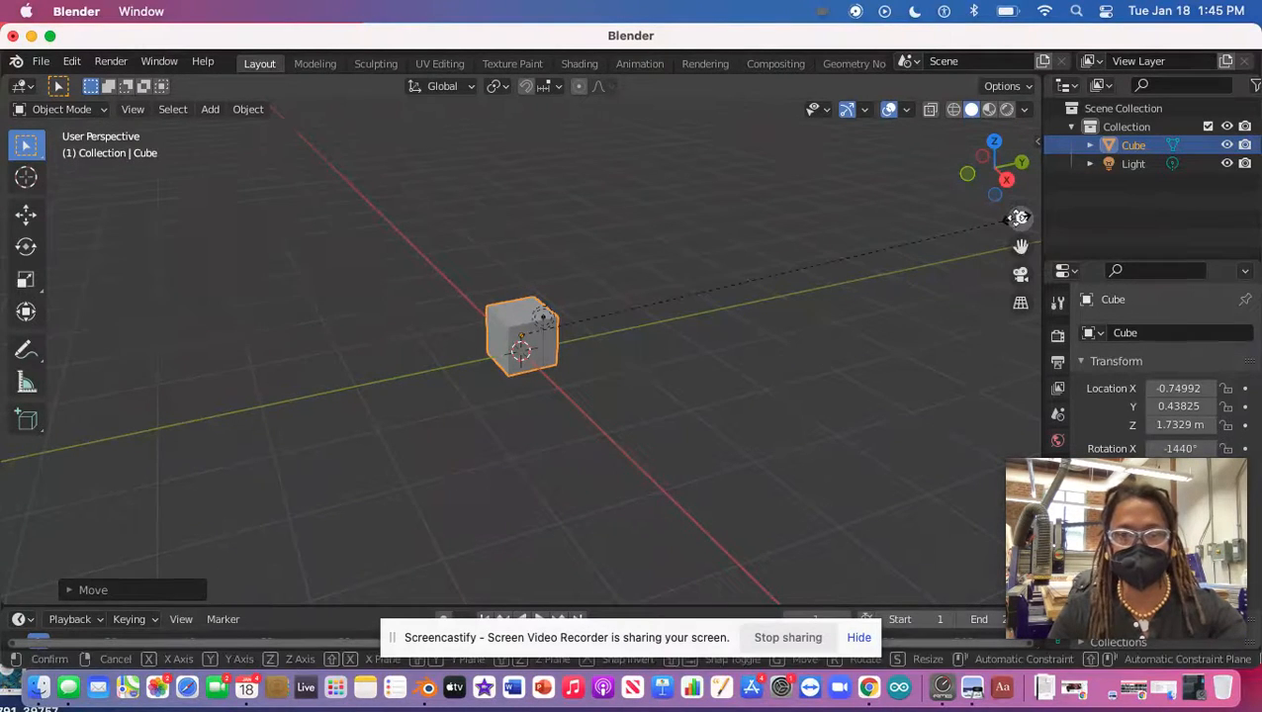
key(s)
click(1017, 219)
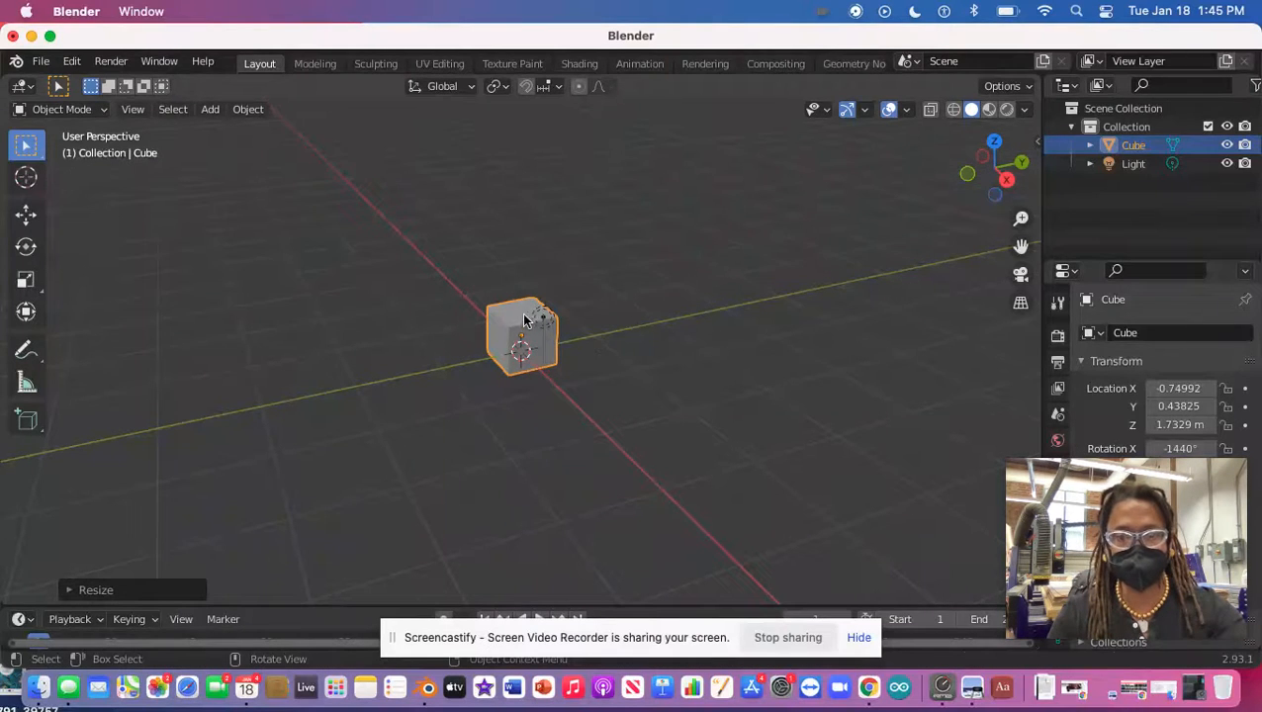
key(s)
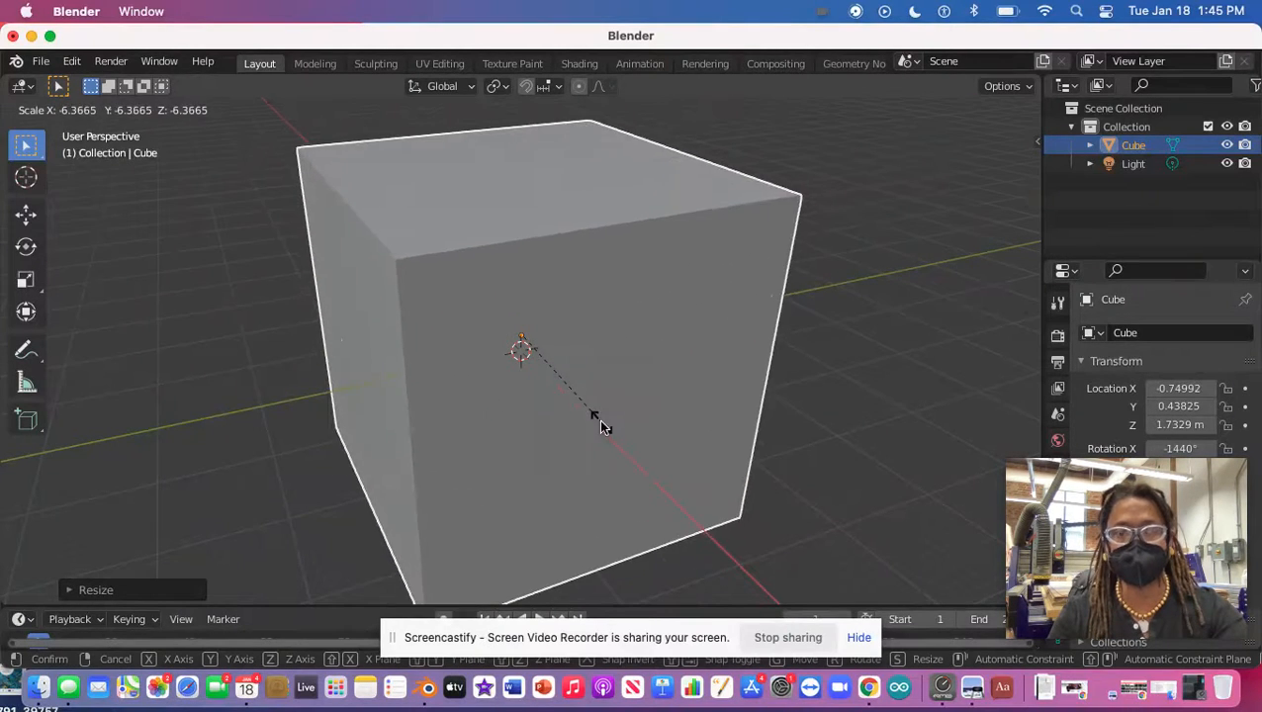
click(602, 425)
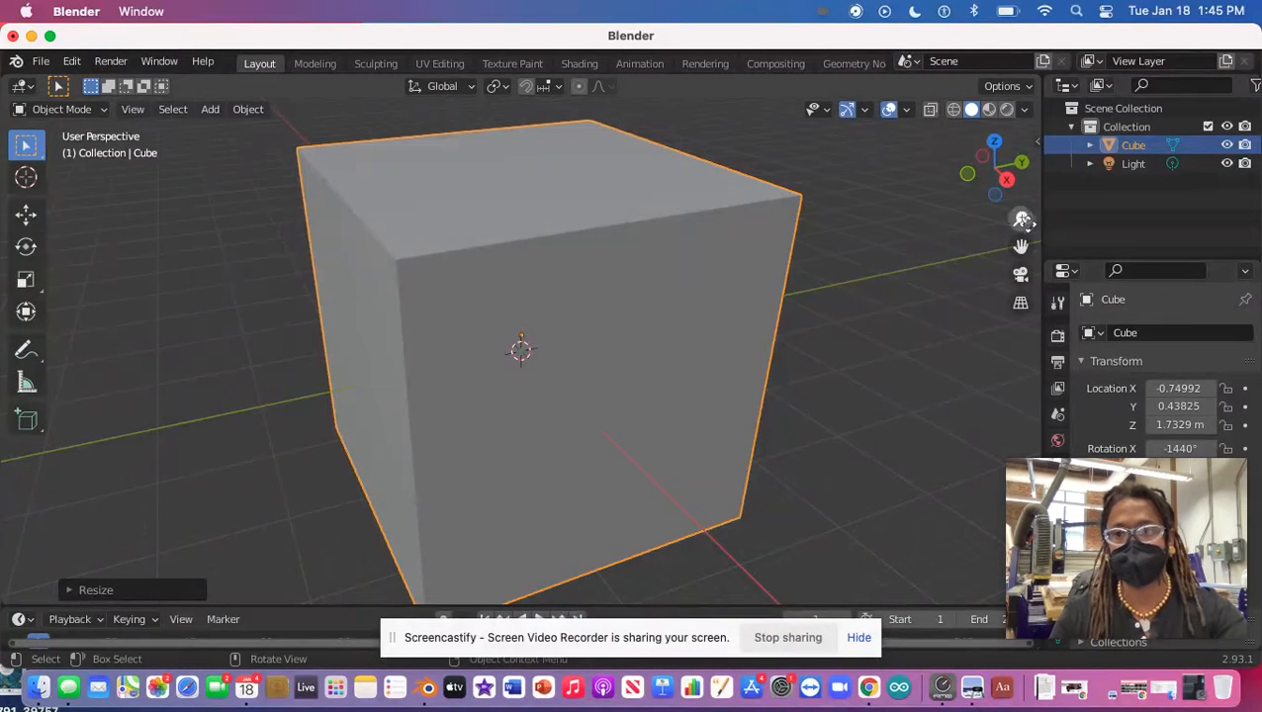
- Enlarge the cube uniformly once more, to over three times its size
drag(1023, 219, 159, 574)
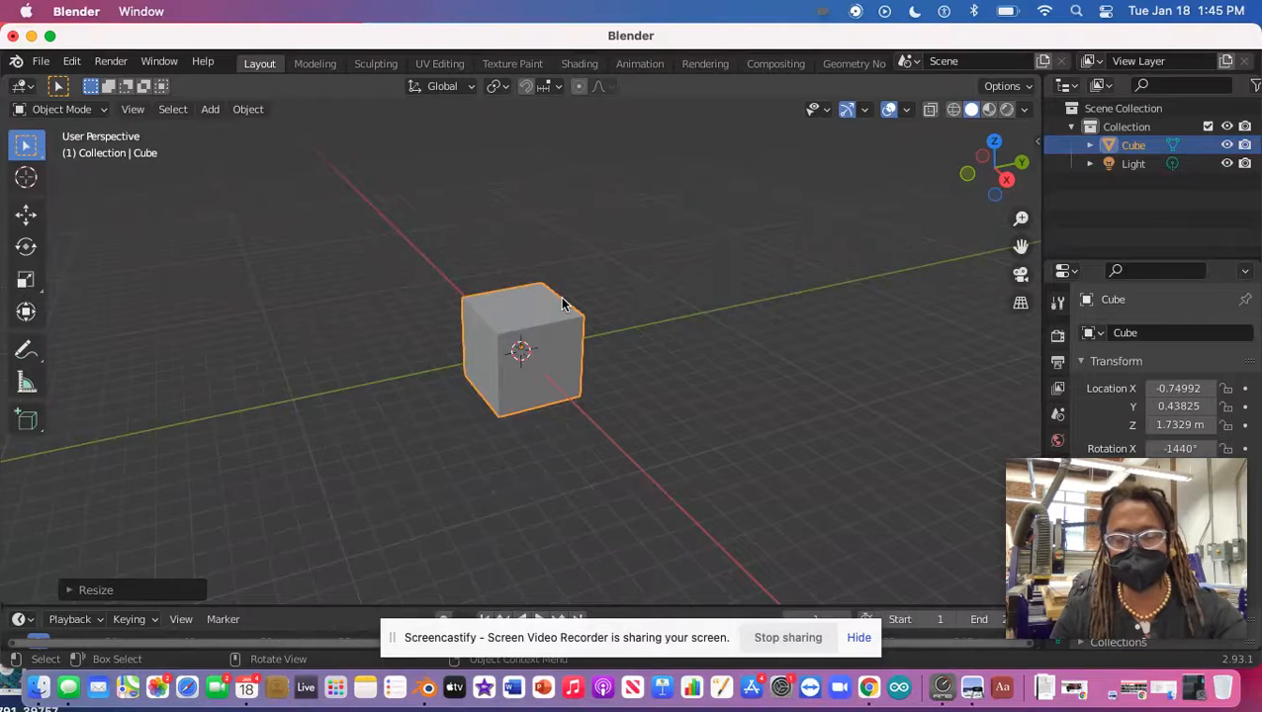
key(s)
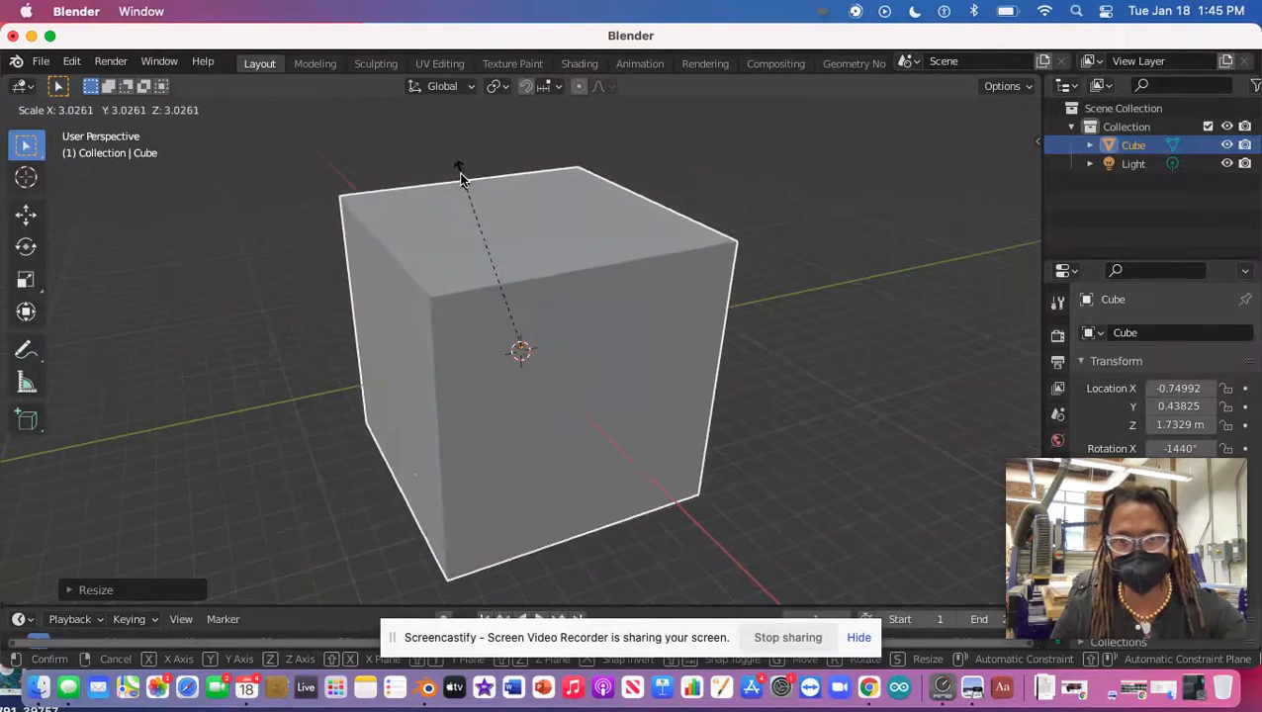
click(444, 139)
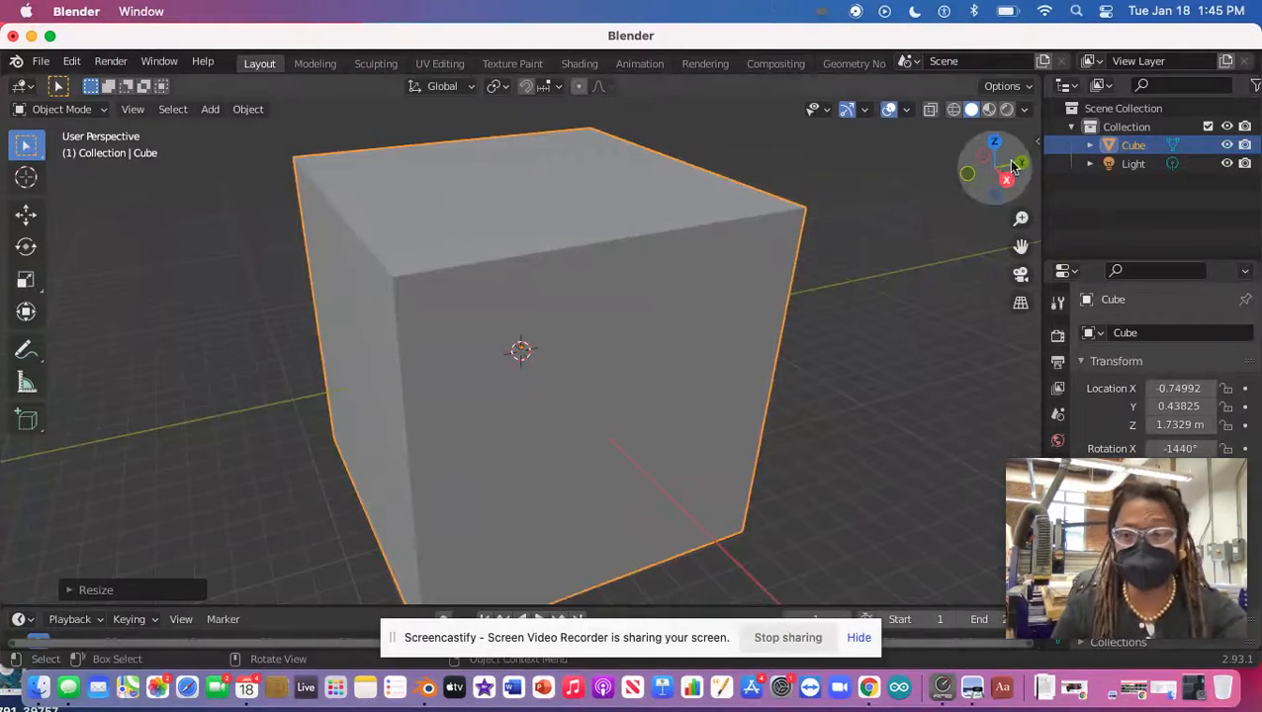
- Scale the cube down uniformly to well under three quarters of its size
drag(1021, 219, 1029, 281)
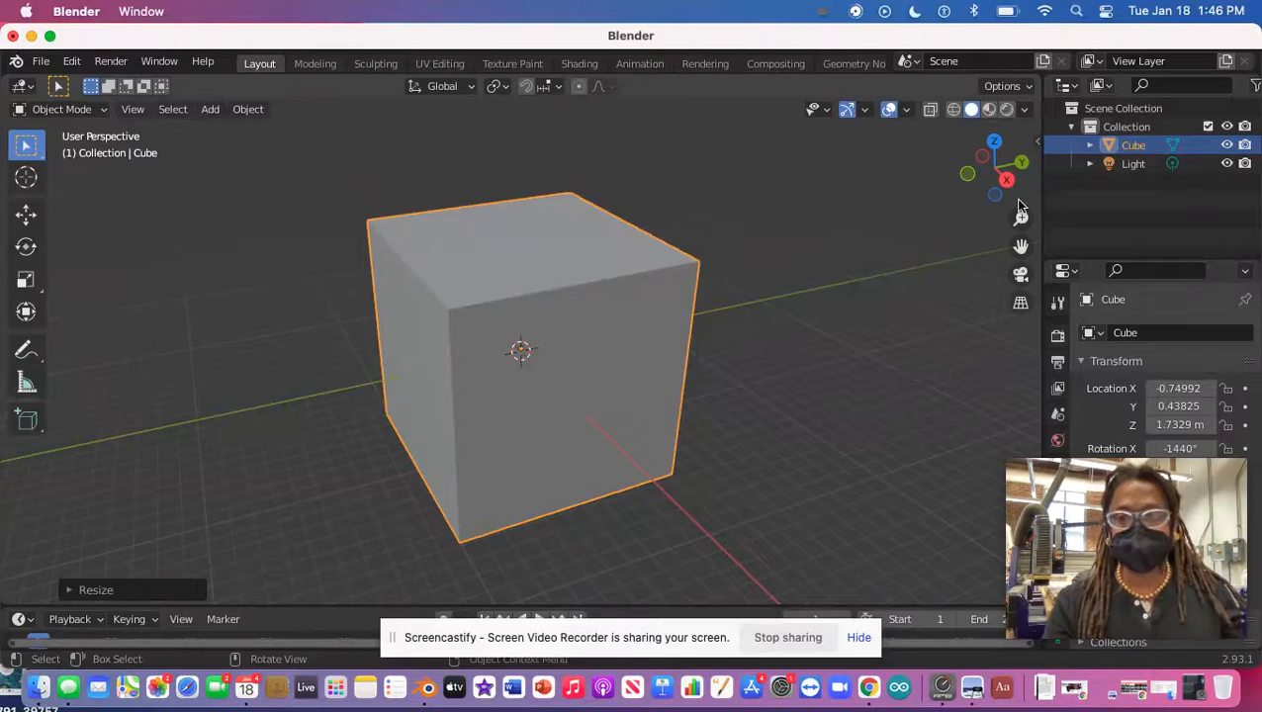
key(s)
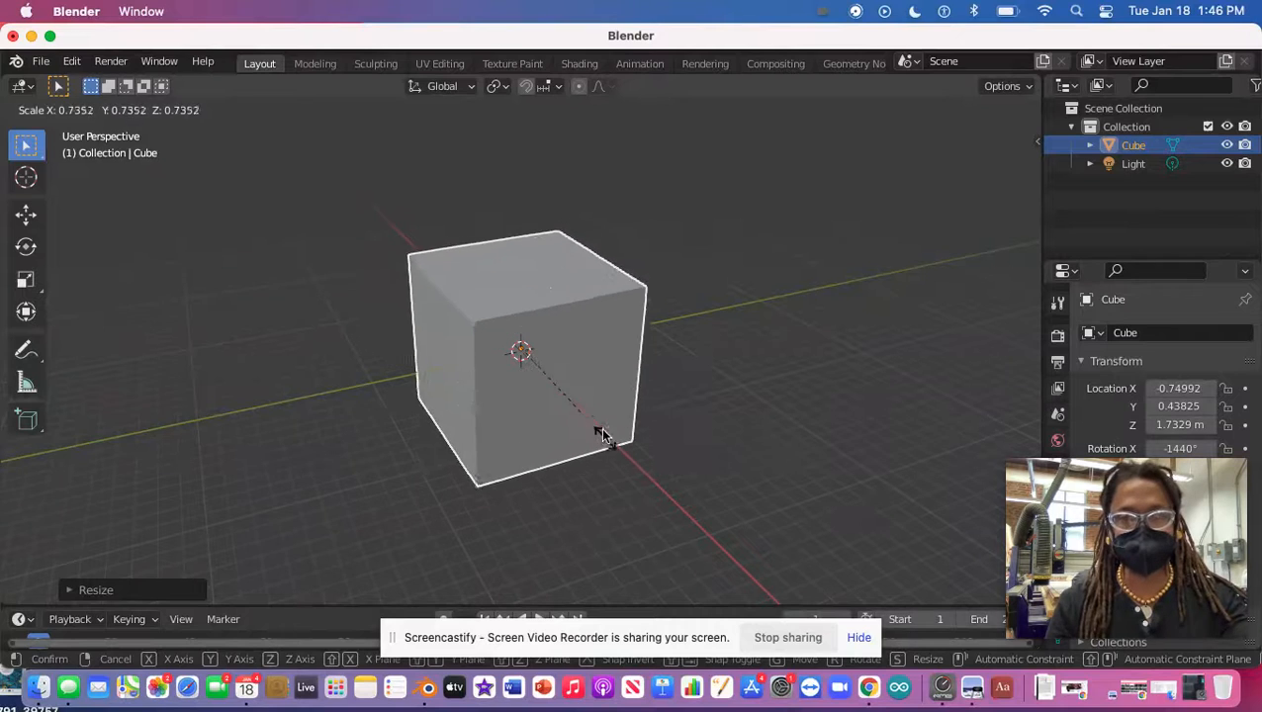
click(559, 400)
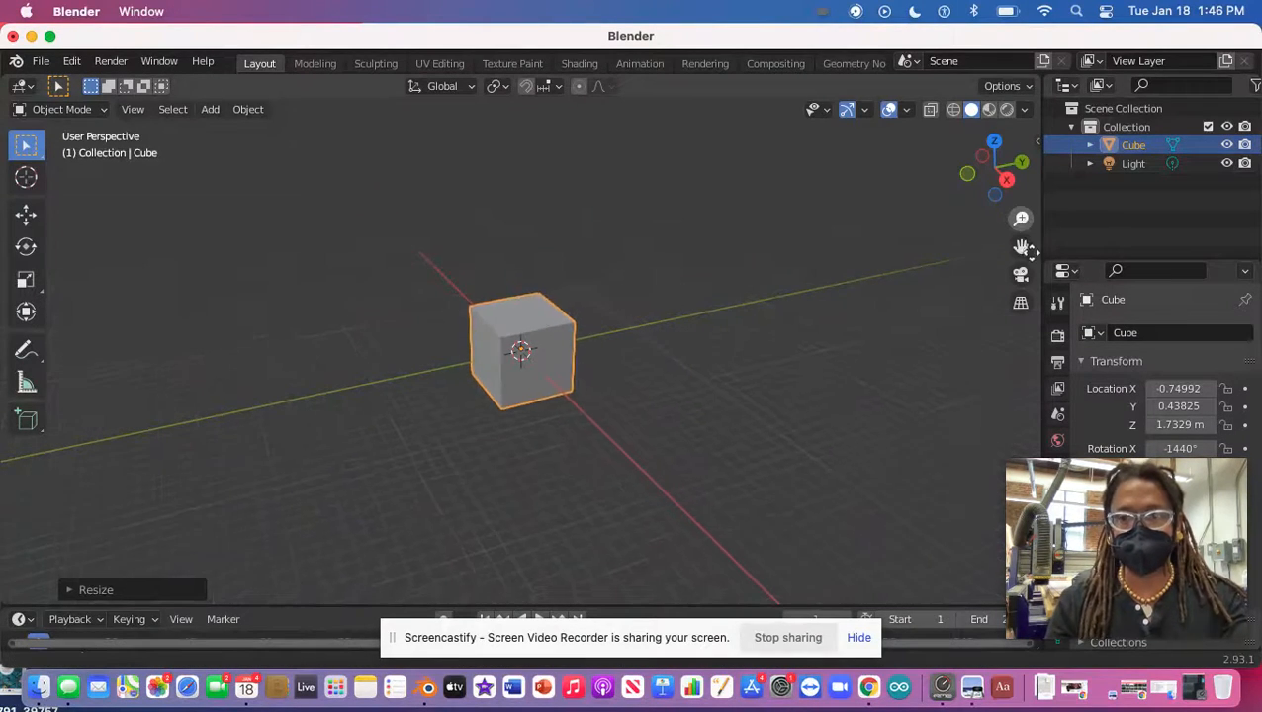
- Inspect the inside of the cube up close, in front orthographic and top orthographic view
drag(1022, 222, 964, 537)
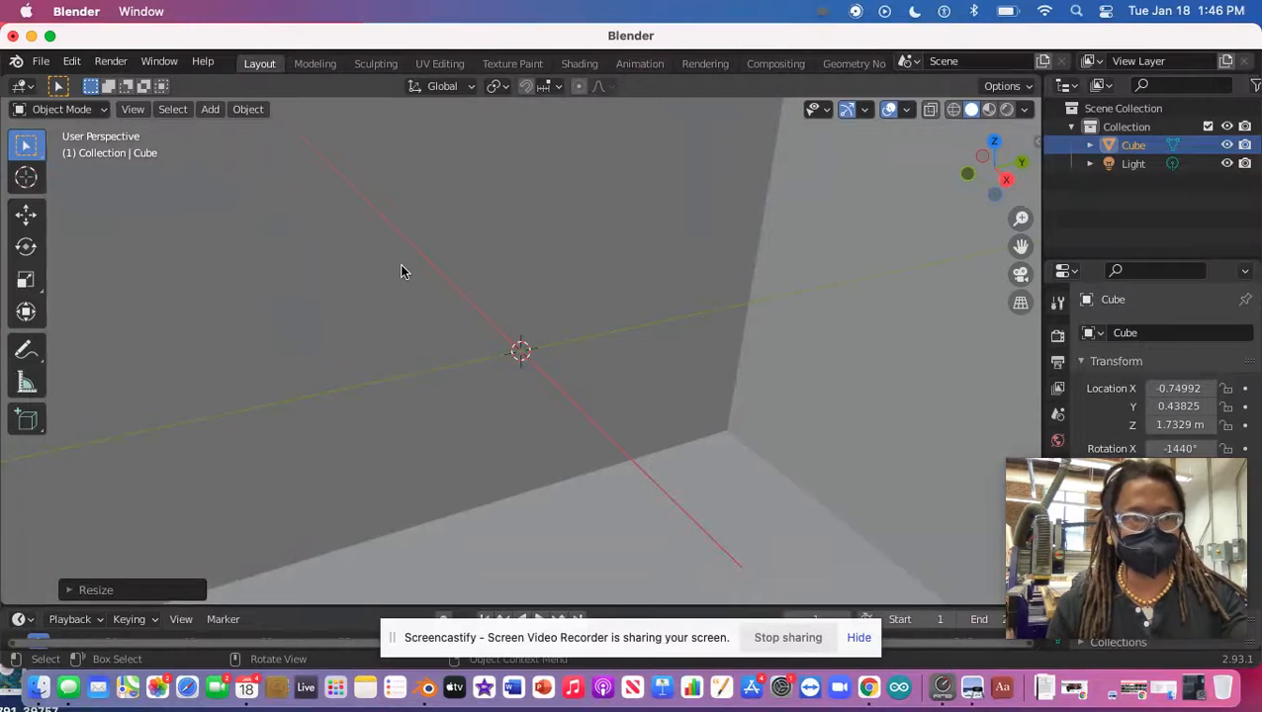
click(1019, 190)
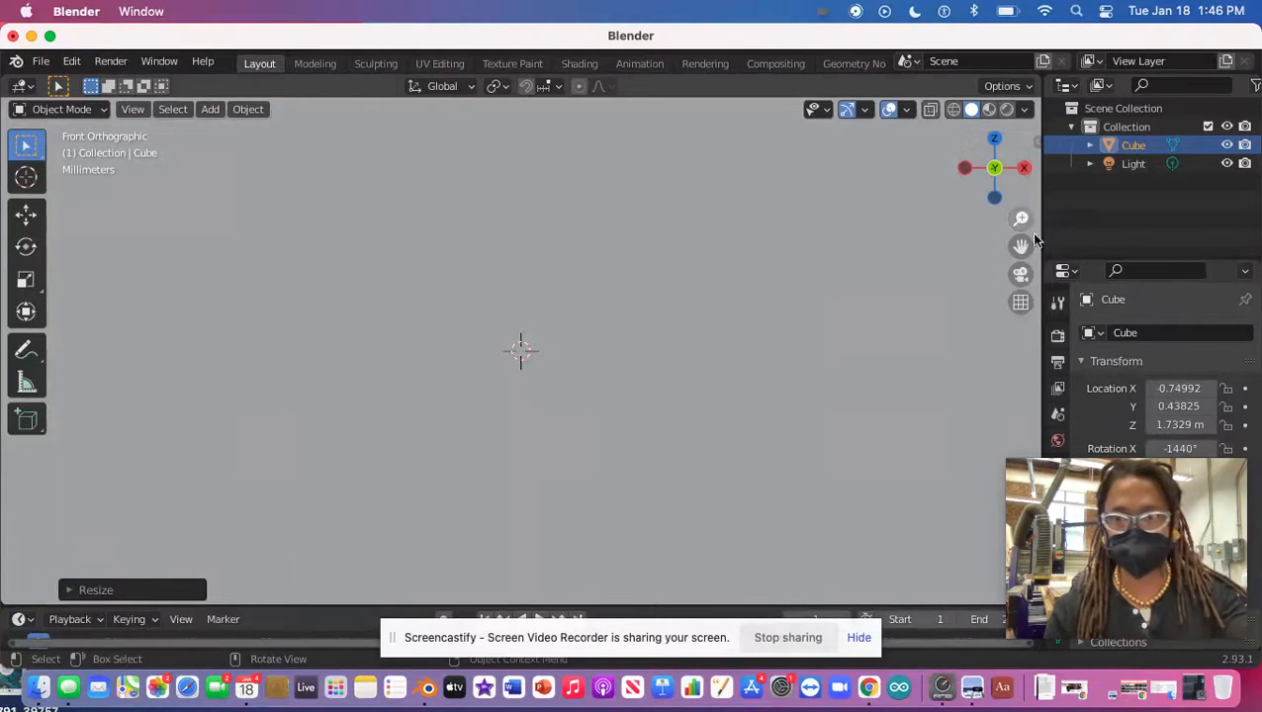
click(994, 138)
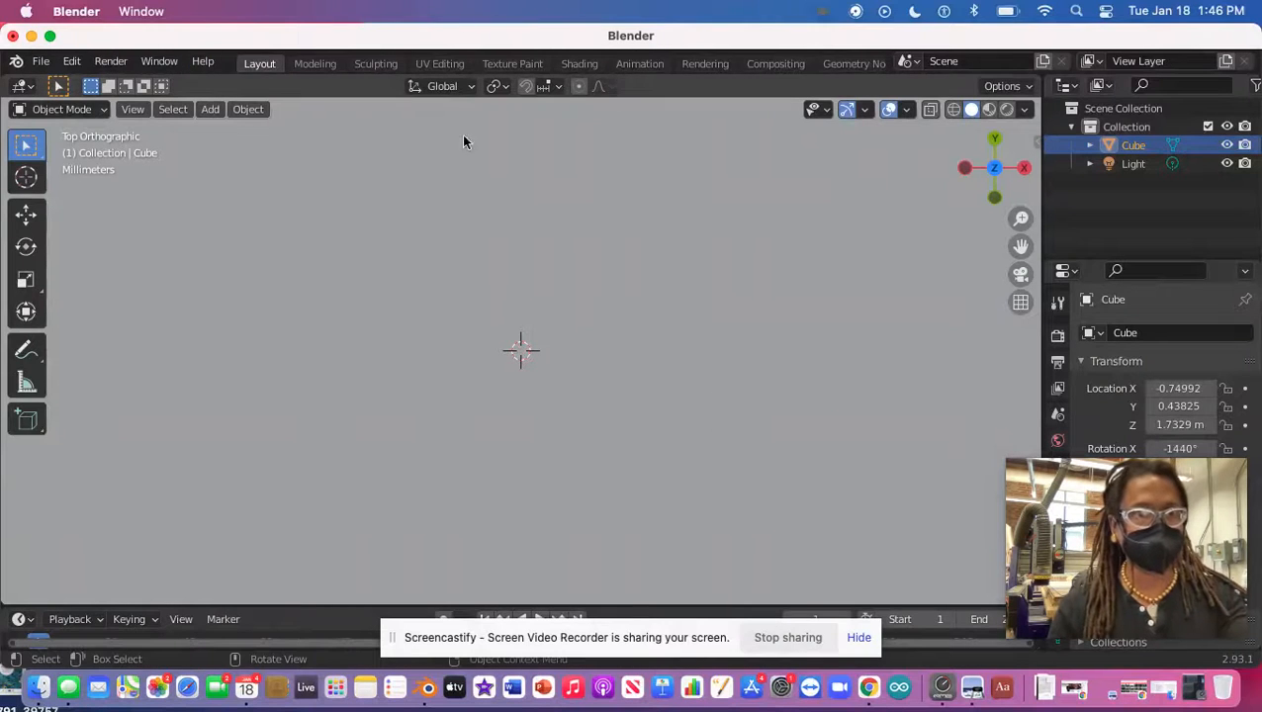
click(132, 109)
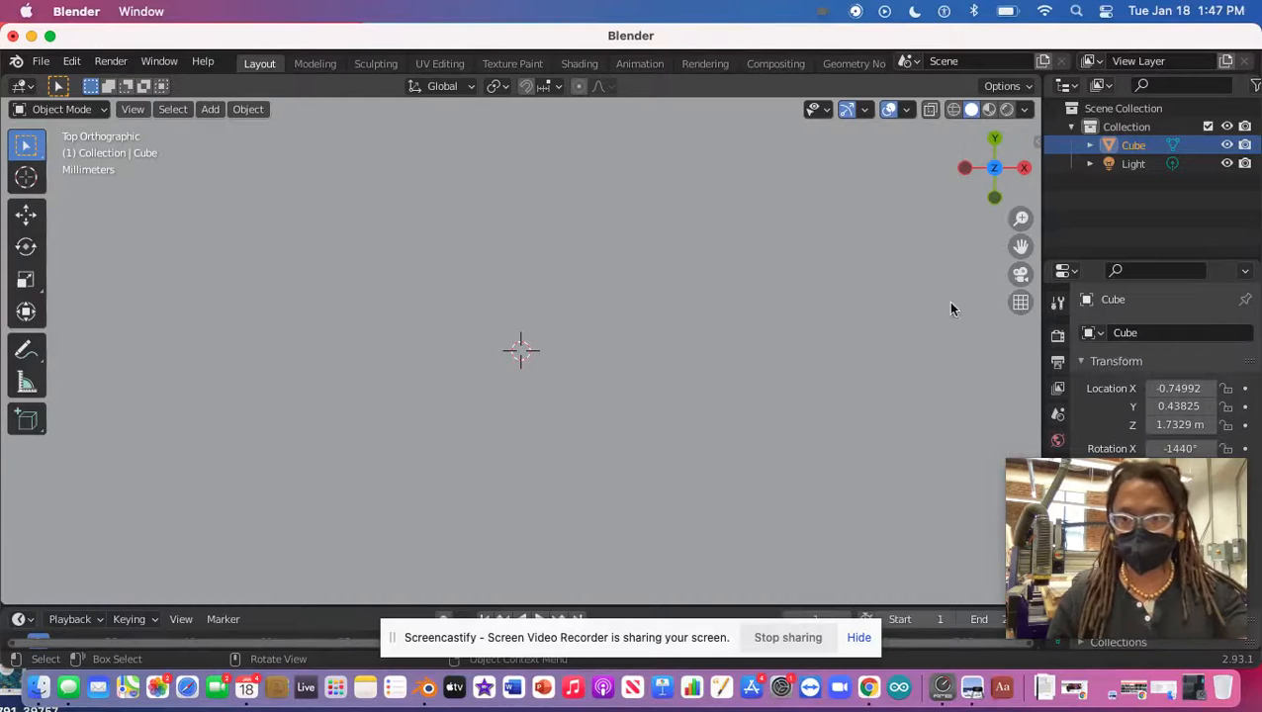
right_click(848, 432)
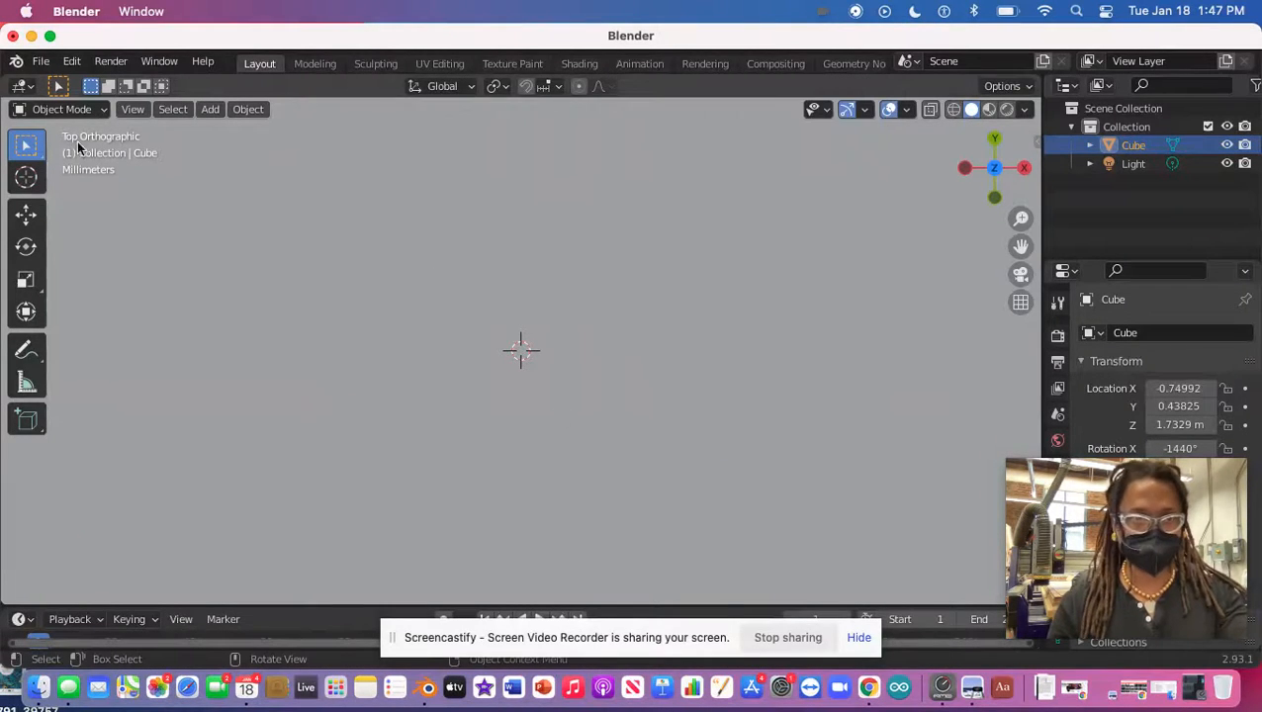
- Place the 3D cursor in the far upper-left corner of the top orthographic view with the Cursor tool
click(25, 177)
click(60, 175)
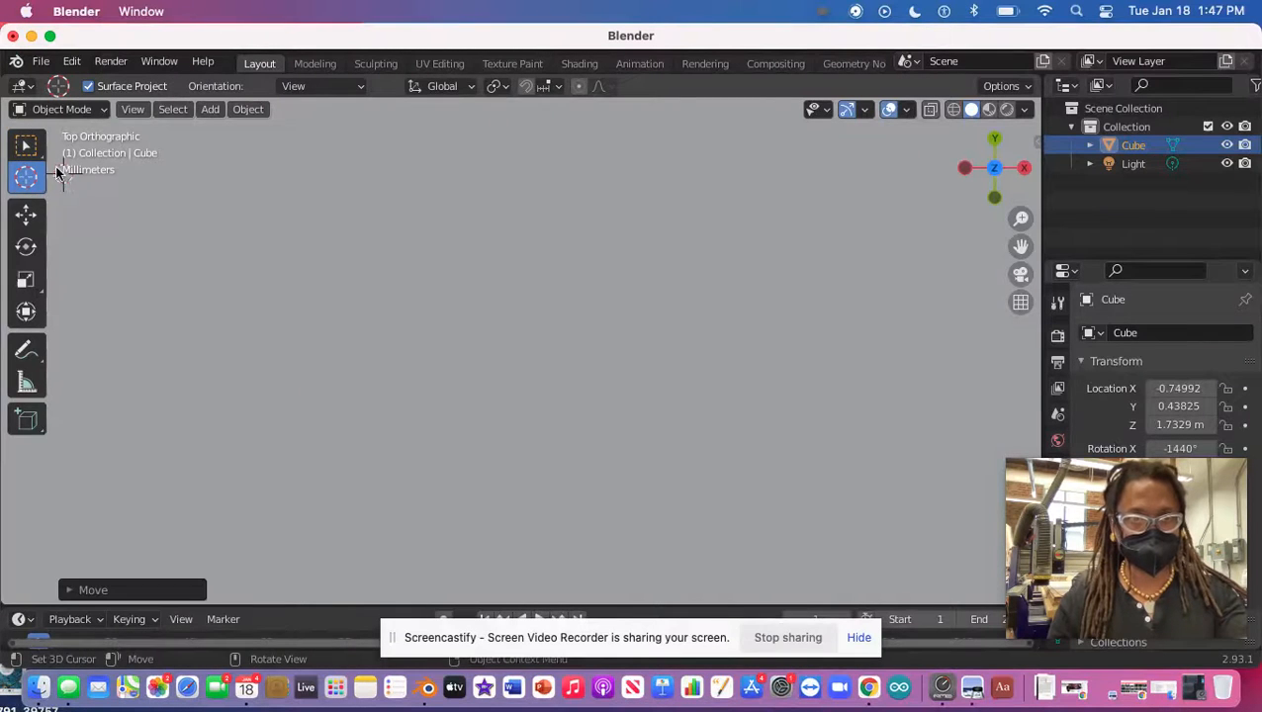
- Return to the Select Box tool and undo the cube's latest move and scaling
click(29, 149)
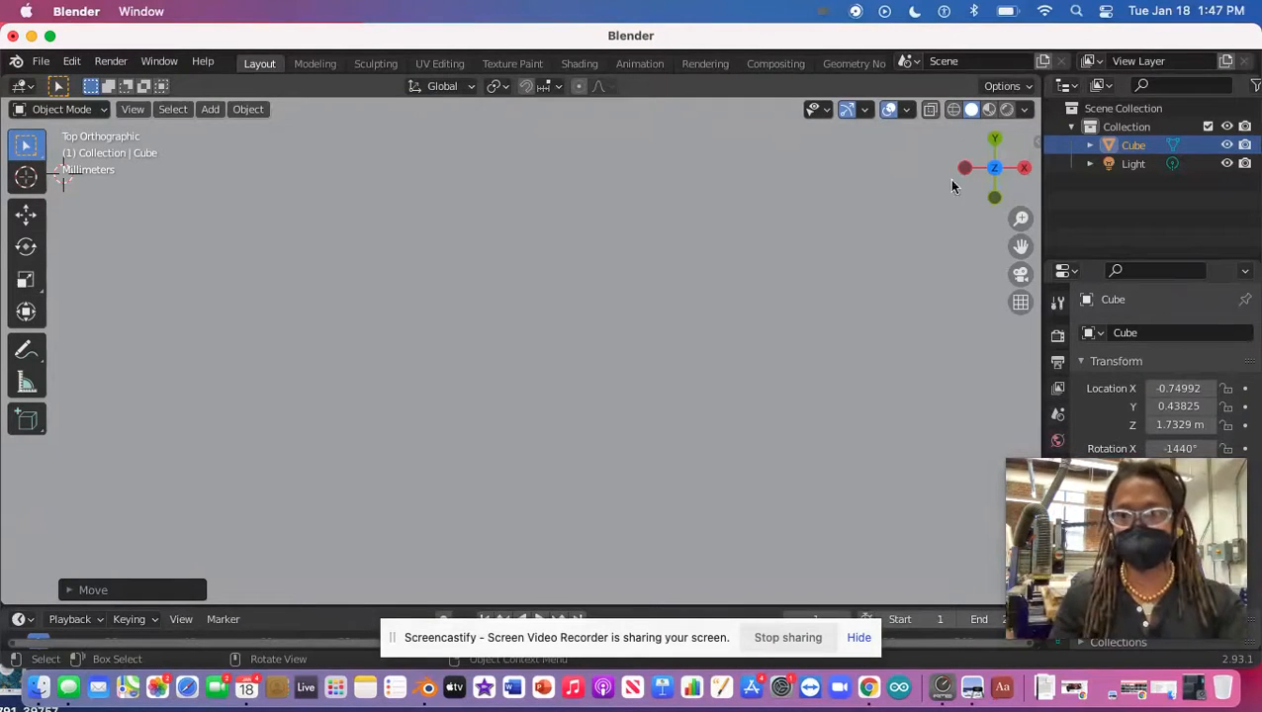
drag(1023, 217, 170, 450)
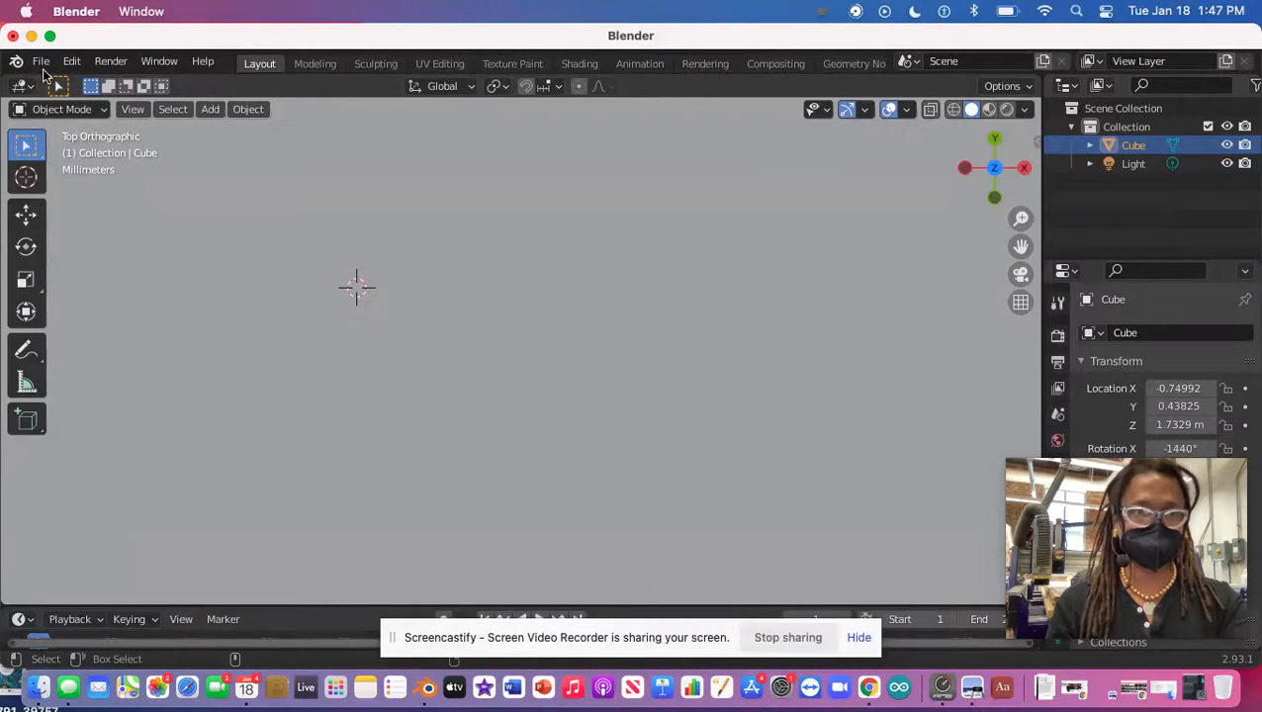
click(71, 61)
click(94, 83)
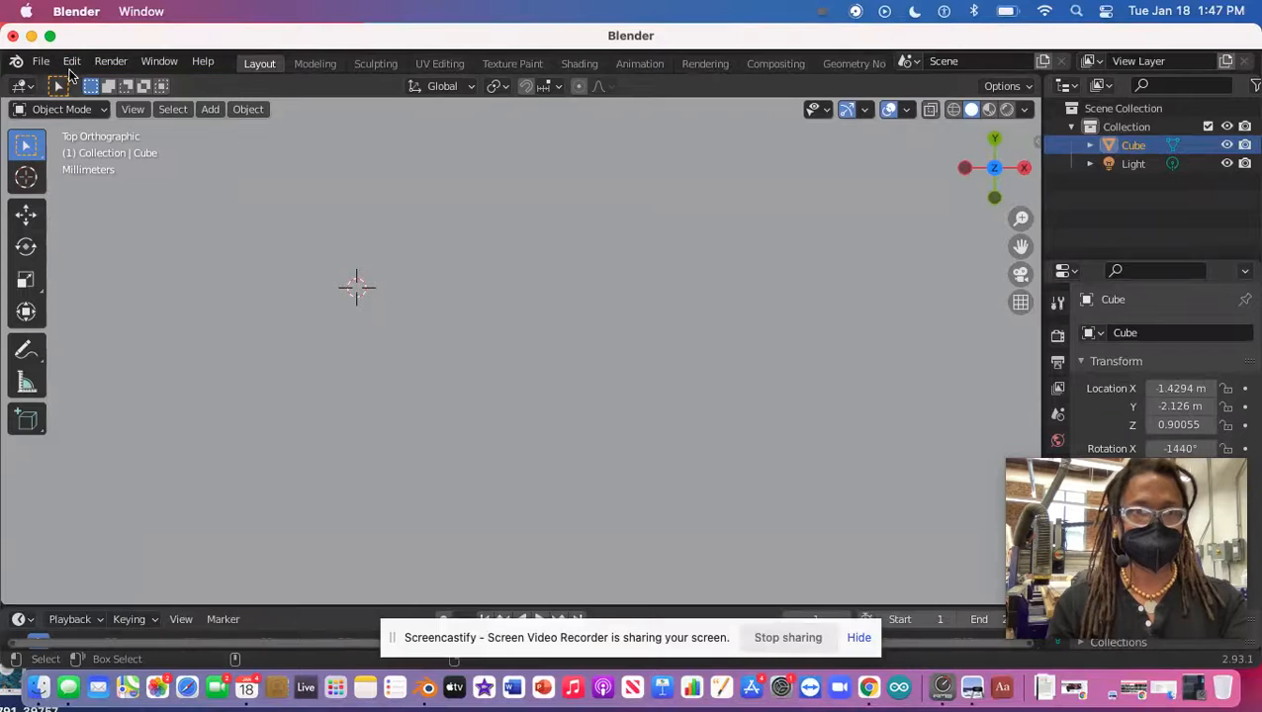
click(71, 62)
click(87, 85)
click(79, 65)
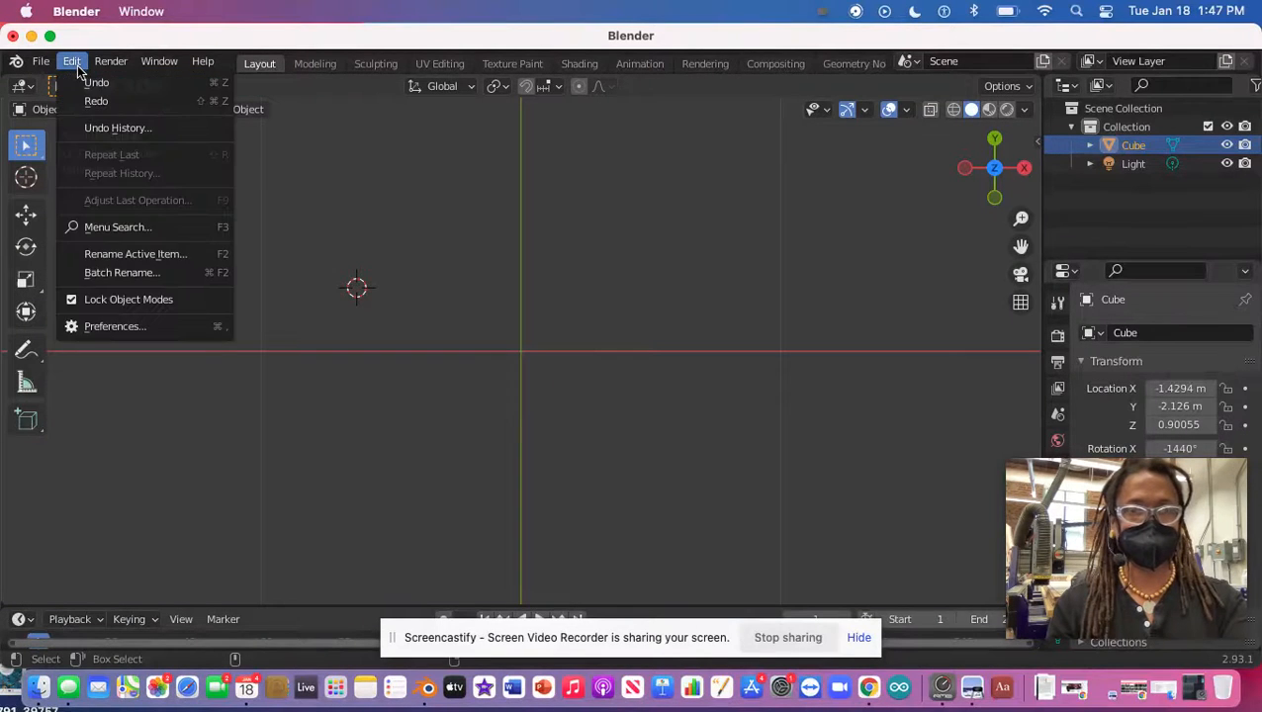
click(73, 65)
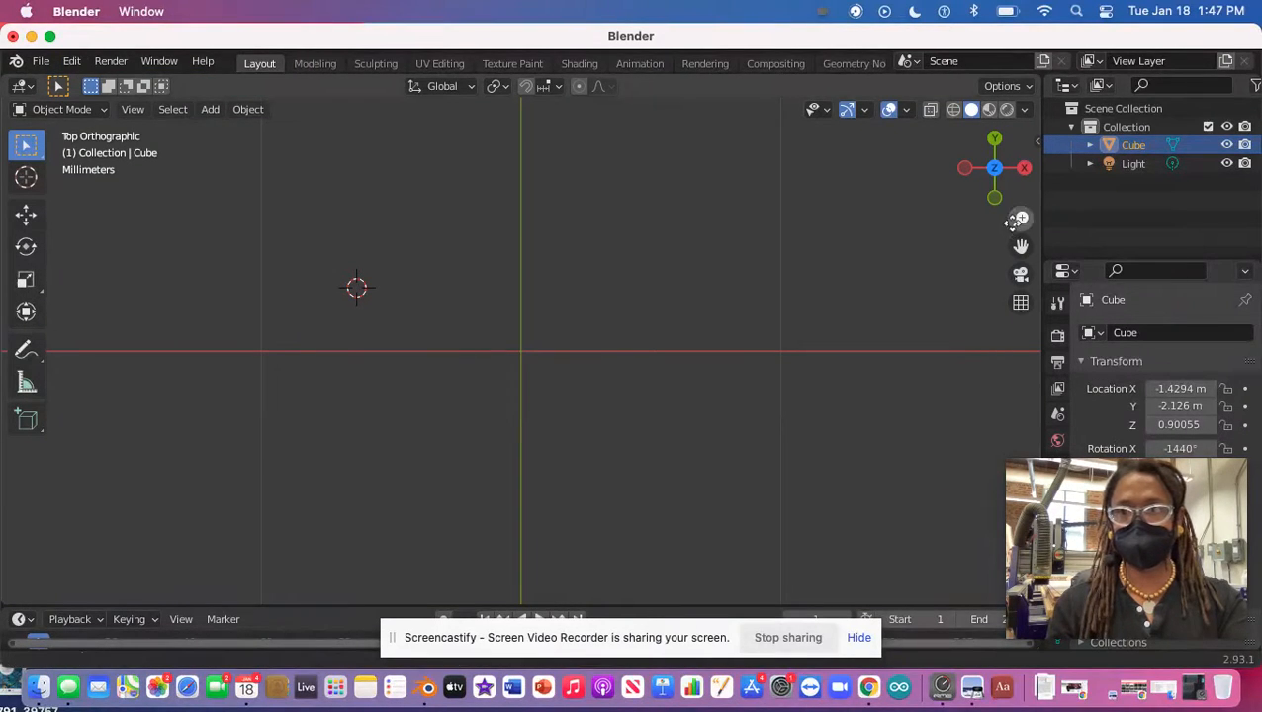
- Turn the top orthographic view into an angled perspective view and undo the cube's last selection
drag(1019, 219, 962, 577)
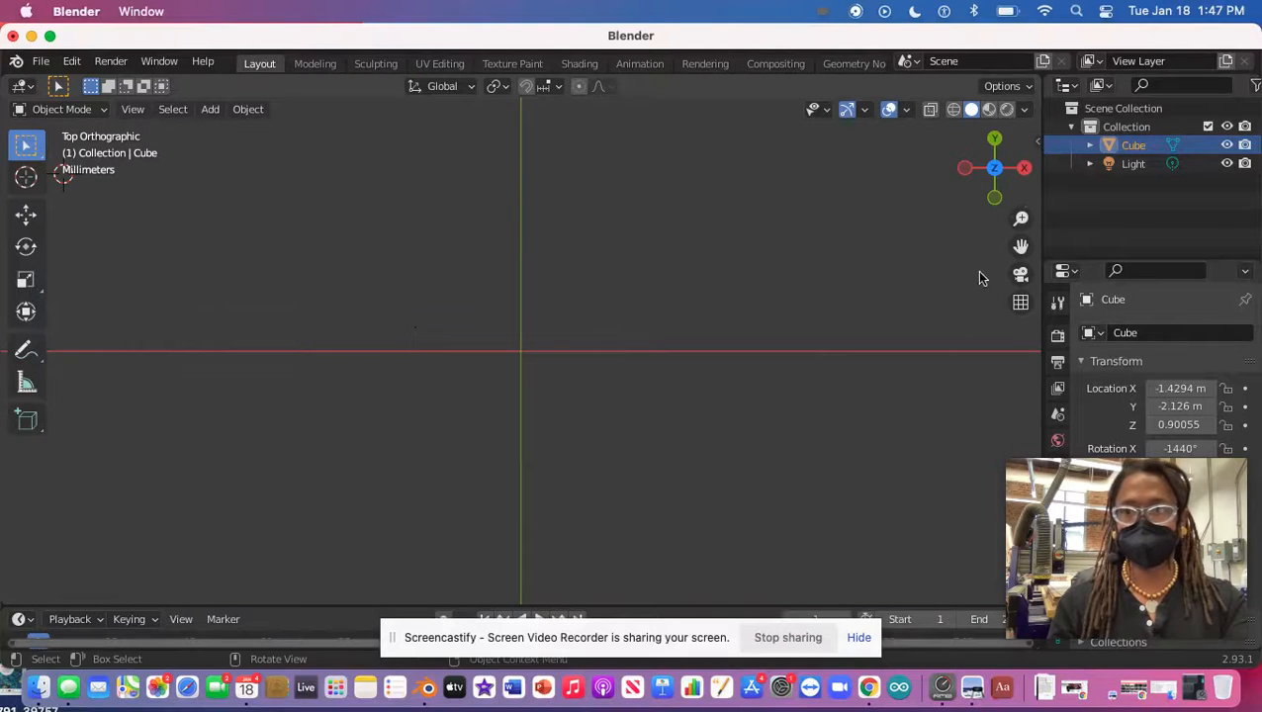
mouse_move(1010, 170)
mouse_down()
mouse_move(27, 589)
mouse_move(12, 152)
mouse_move(989, 248)
mouse_move(966, 296)
mouse_move(1017, 431)
mouse_move(1007, 172)
mouse_up()
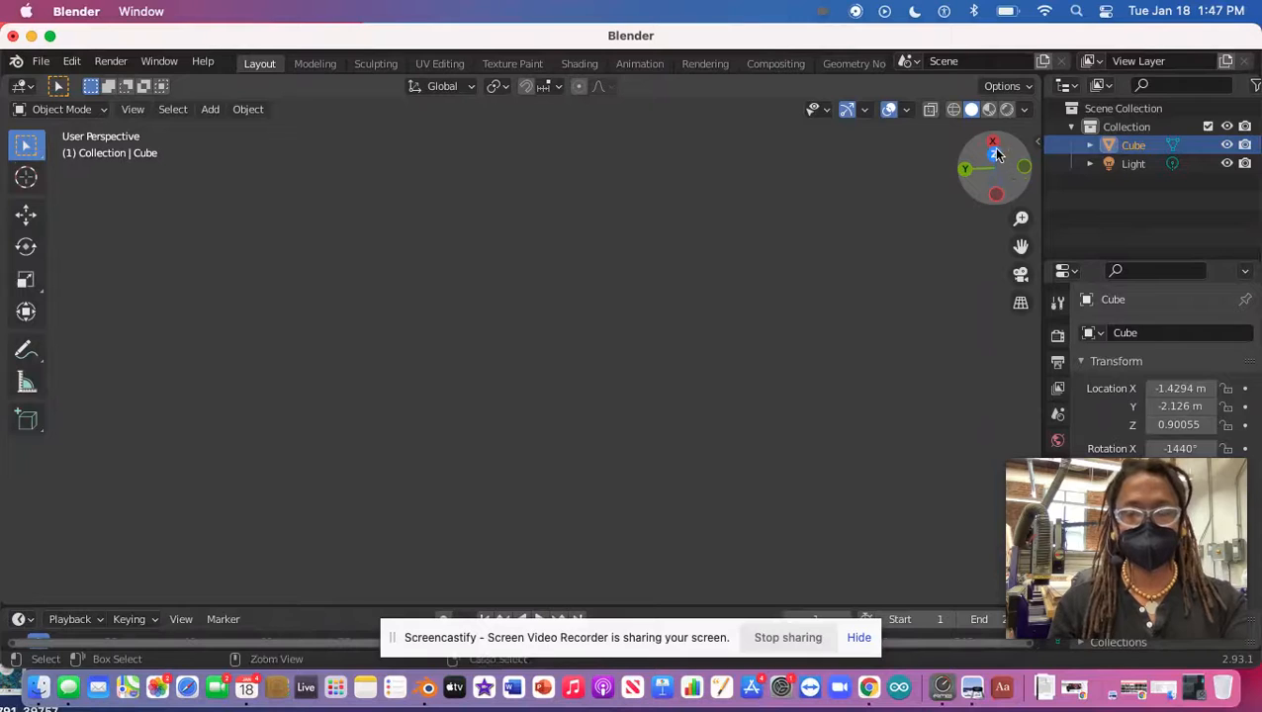
key(super+z)
middle_click(766, 354)
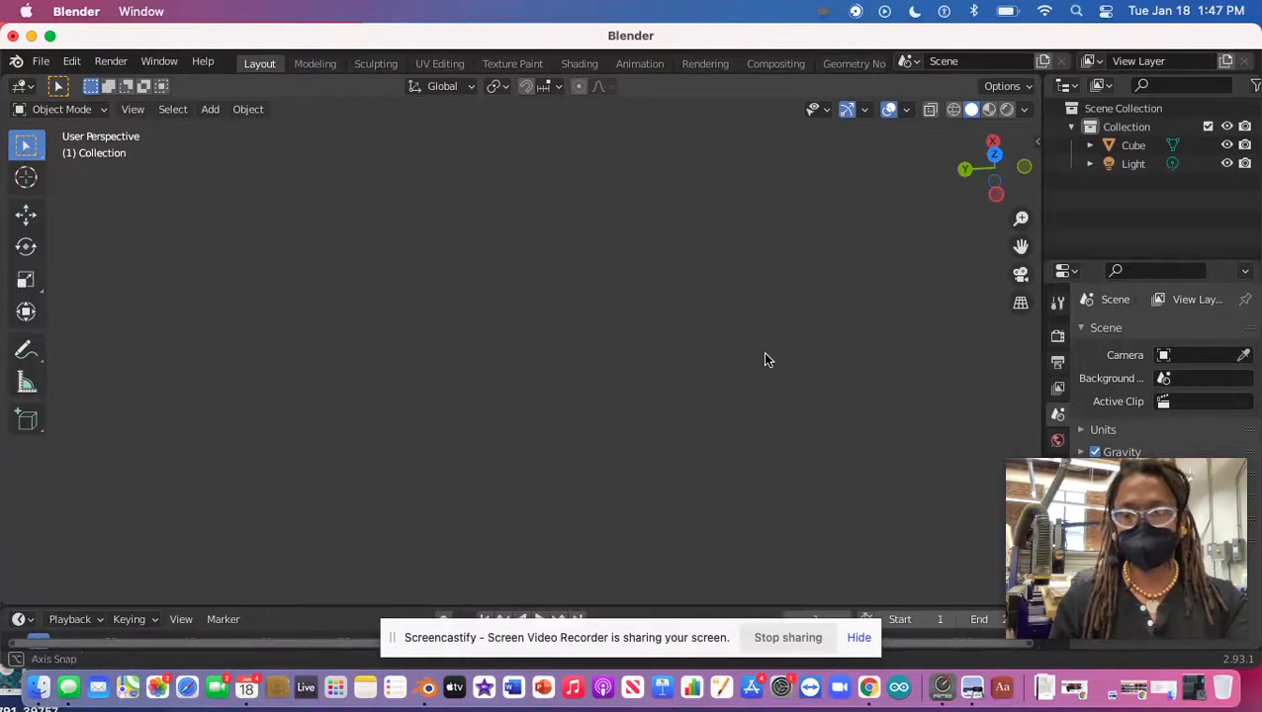
middle_click(775, 352)
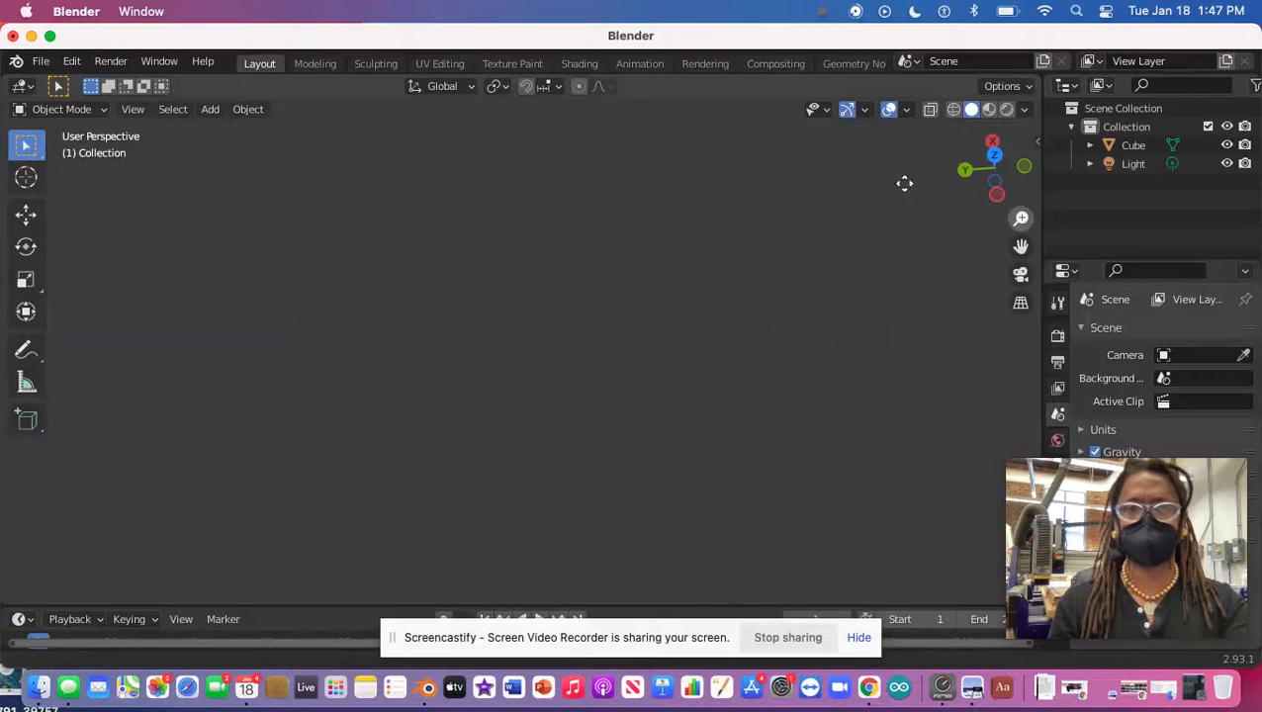
- Look for the cube in the empty scene, using front orthographic and angled perspective views
drag(738, 249, 806, 452)
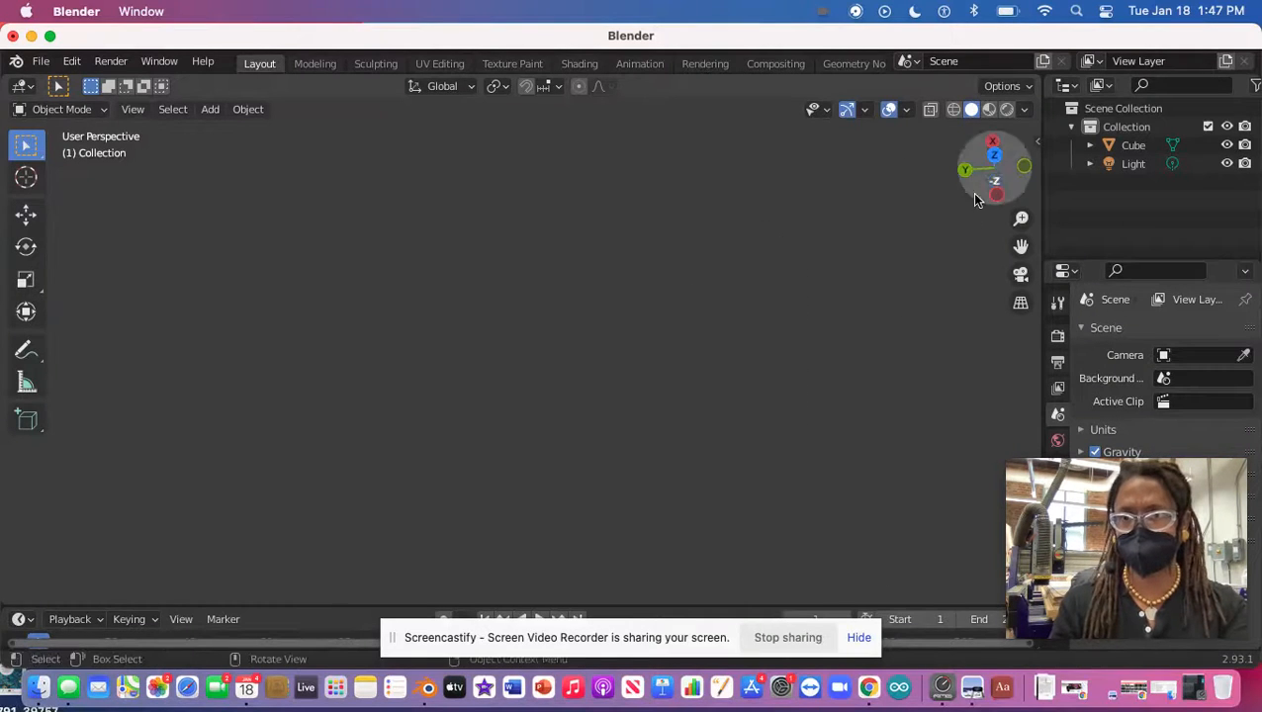
click(993, 141)
drag(973, 182, 967, 174)
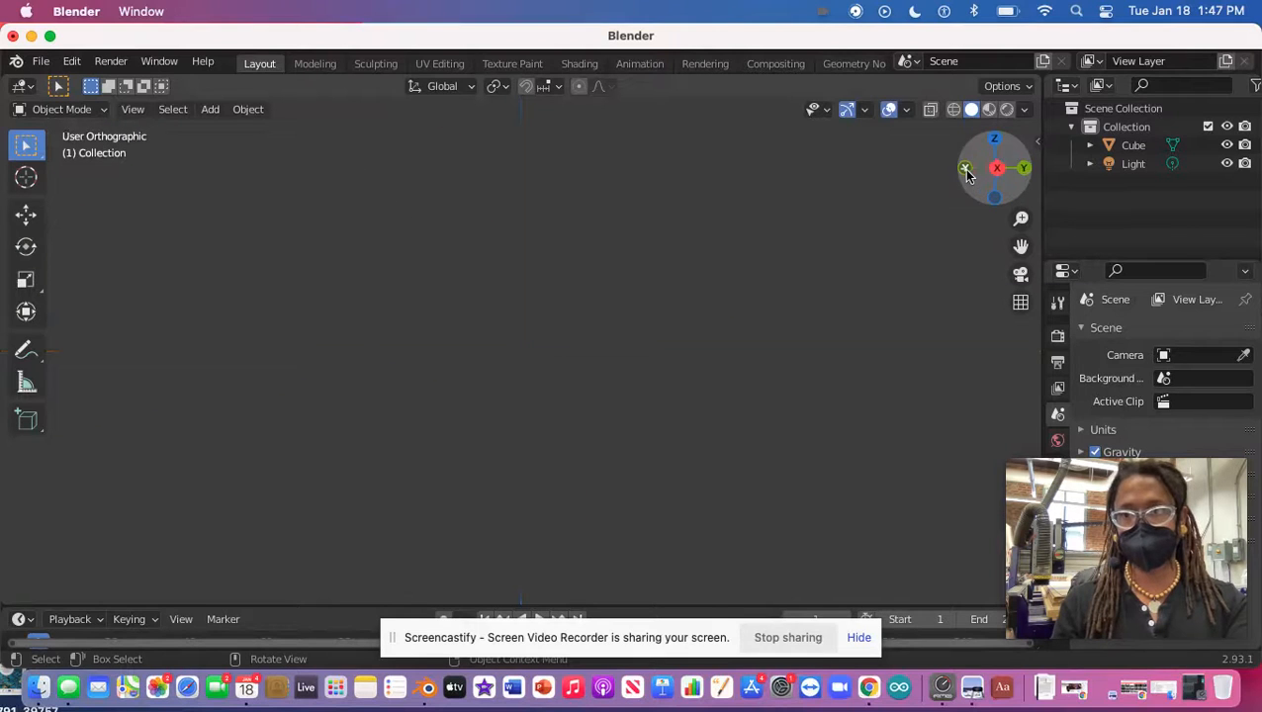
click(966, 171)
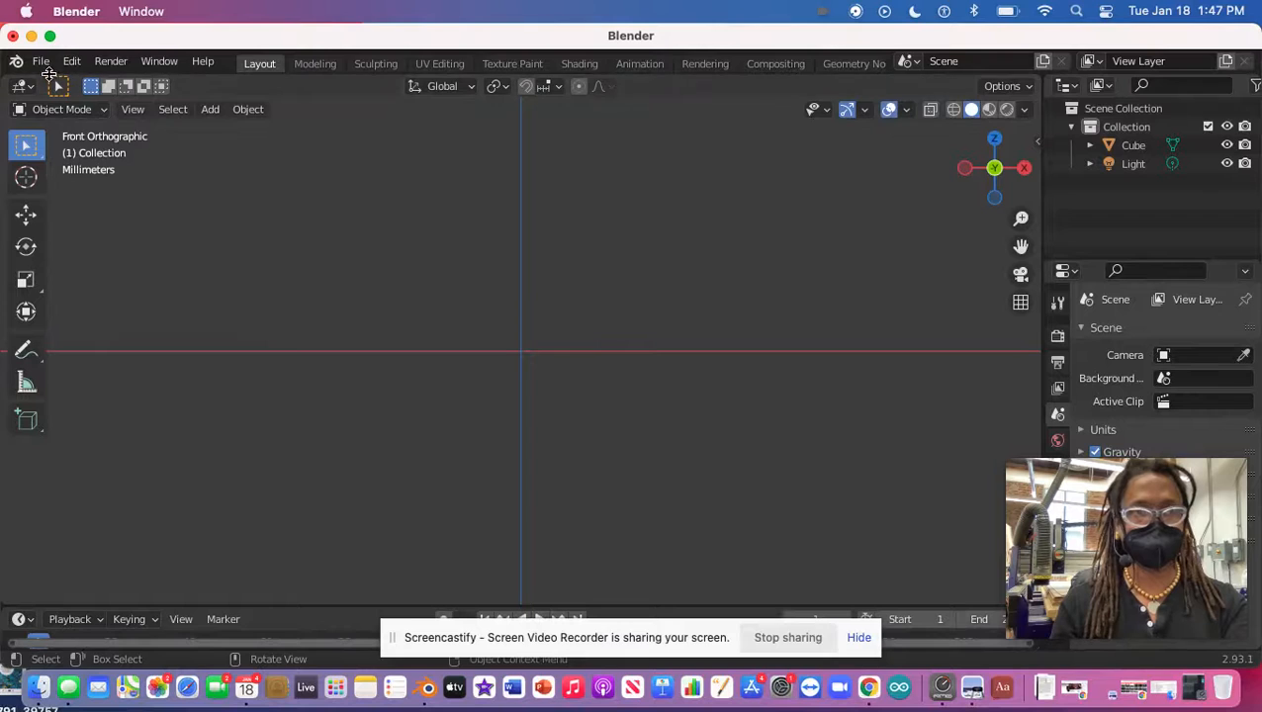
drag(557, 366, 634, 579)
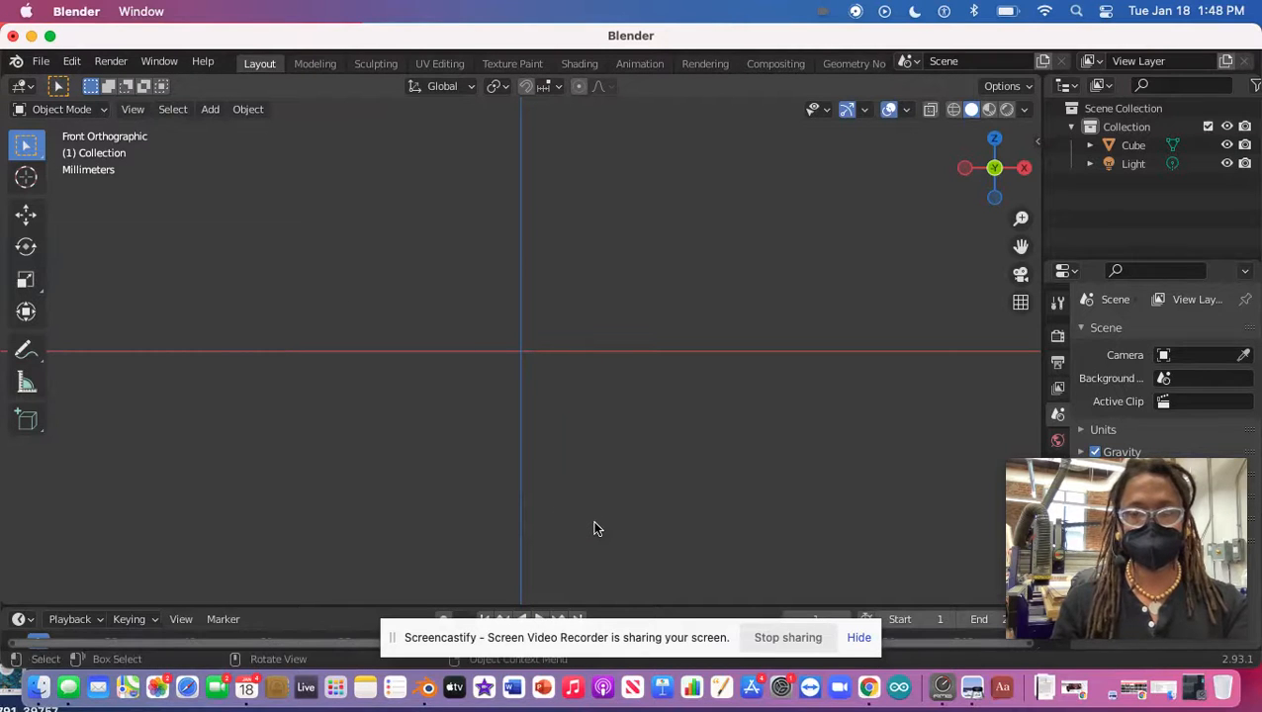
right_click(595, 528)
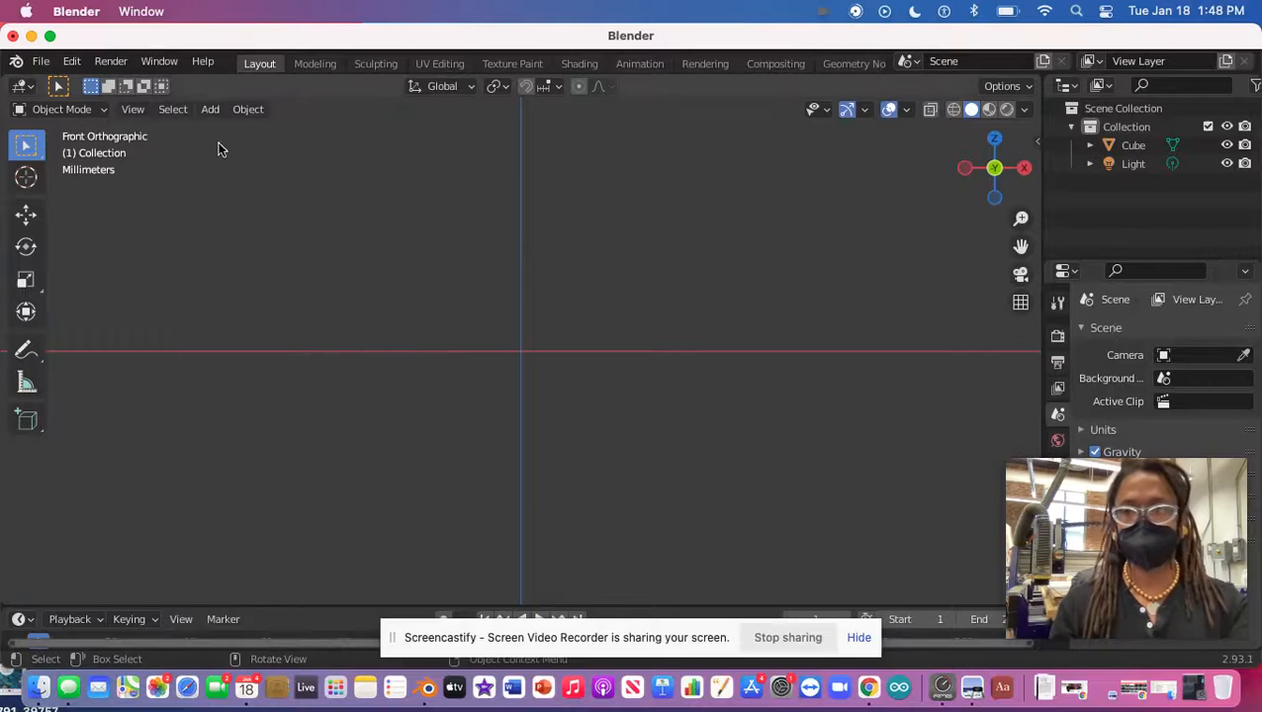
click(1021, 302)
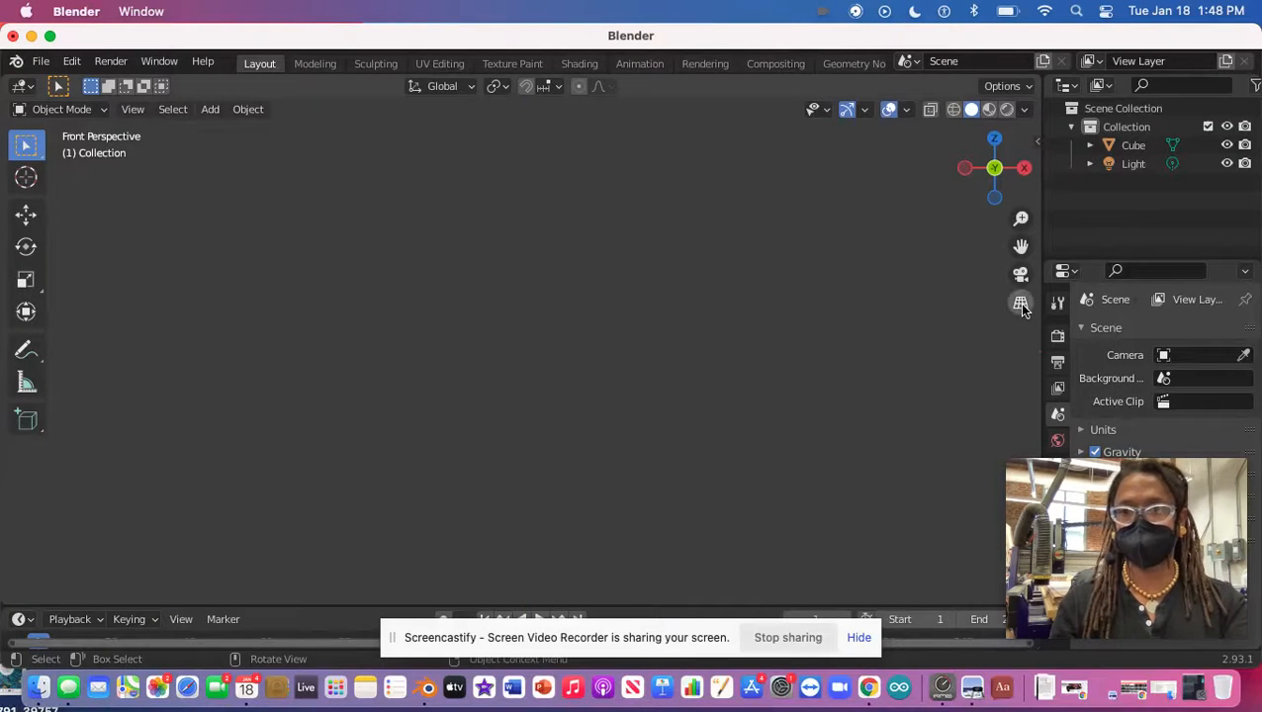
drag(996, 164, 920, 208)
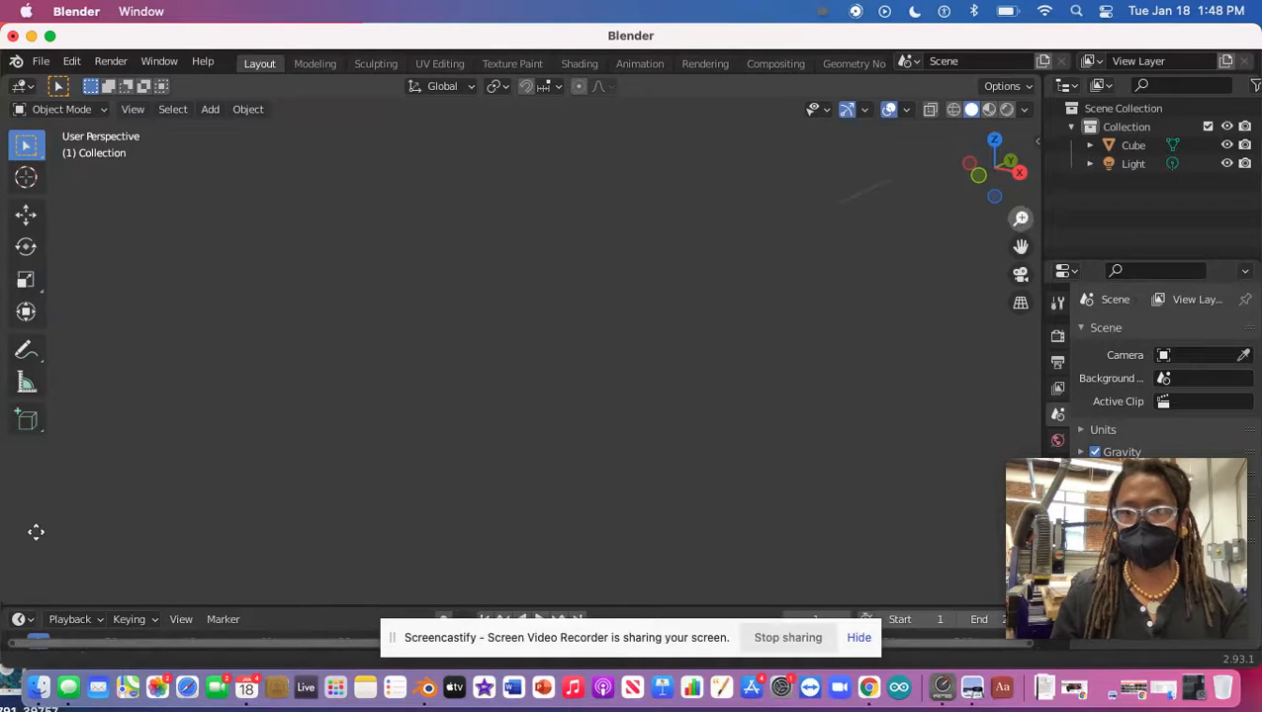
drag(36, 532, 282, 461)
drag(344, 601, 550, 597)
drag(1021, 247, 172, 251)
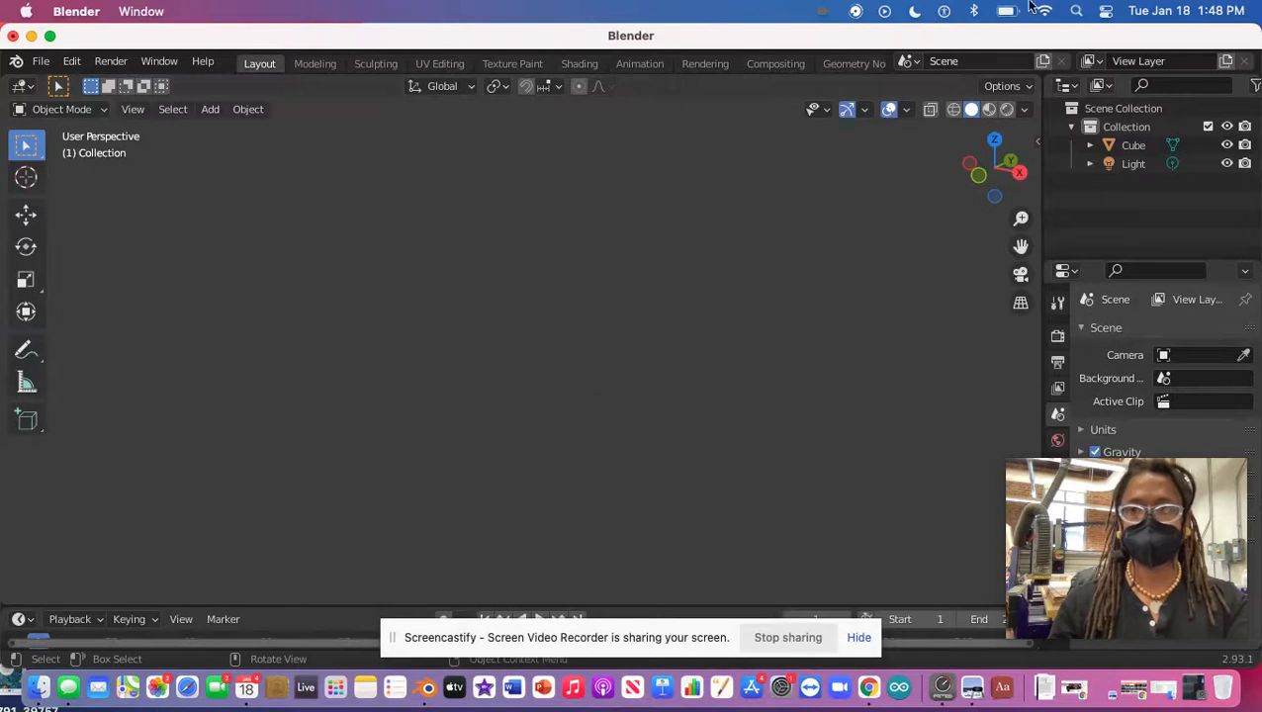
- Put the application window into full screen mode
click(154, 9)
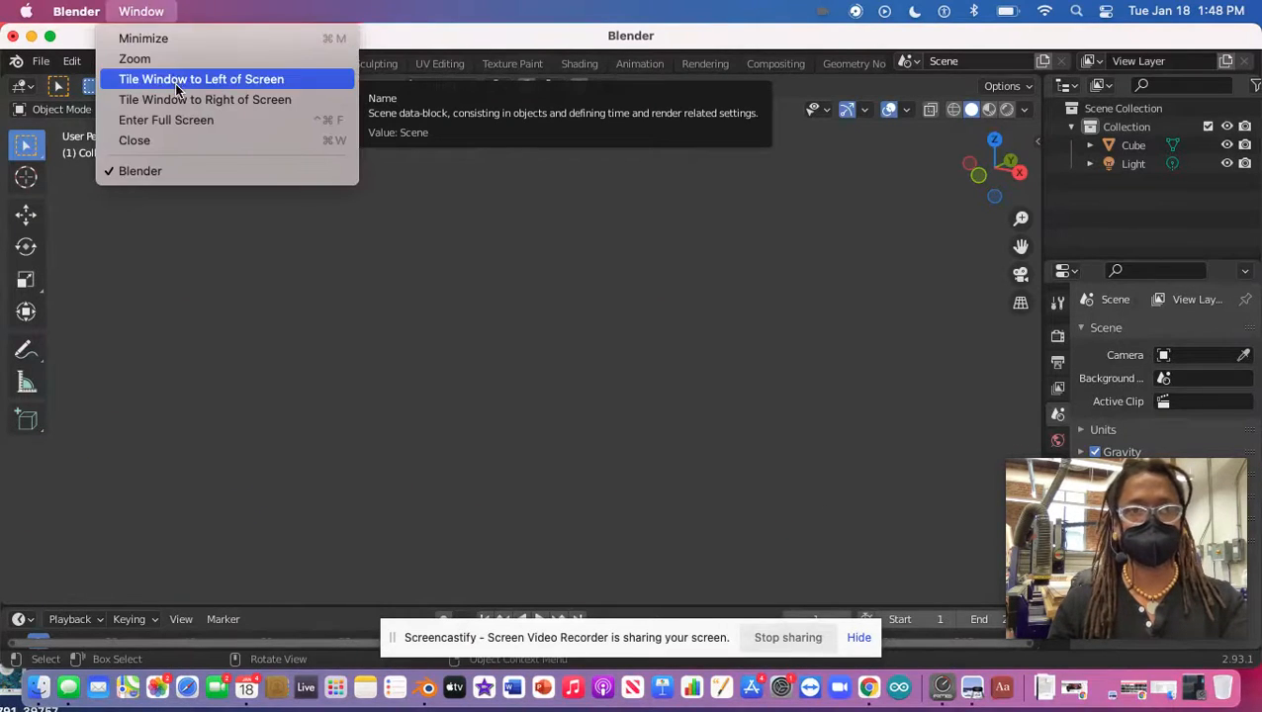
click(166, 58)
click(145, 8)
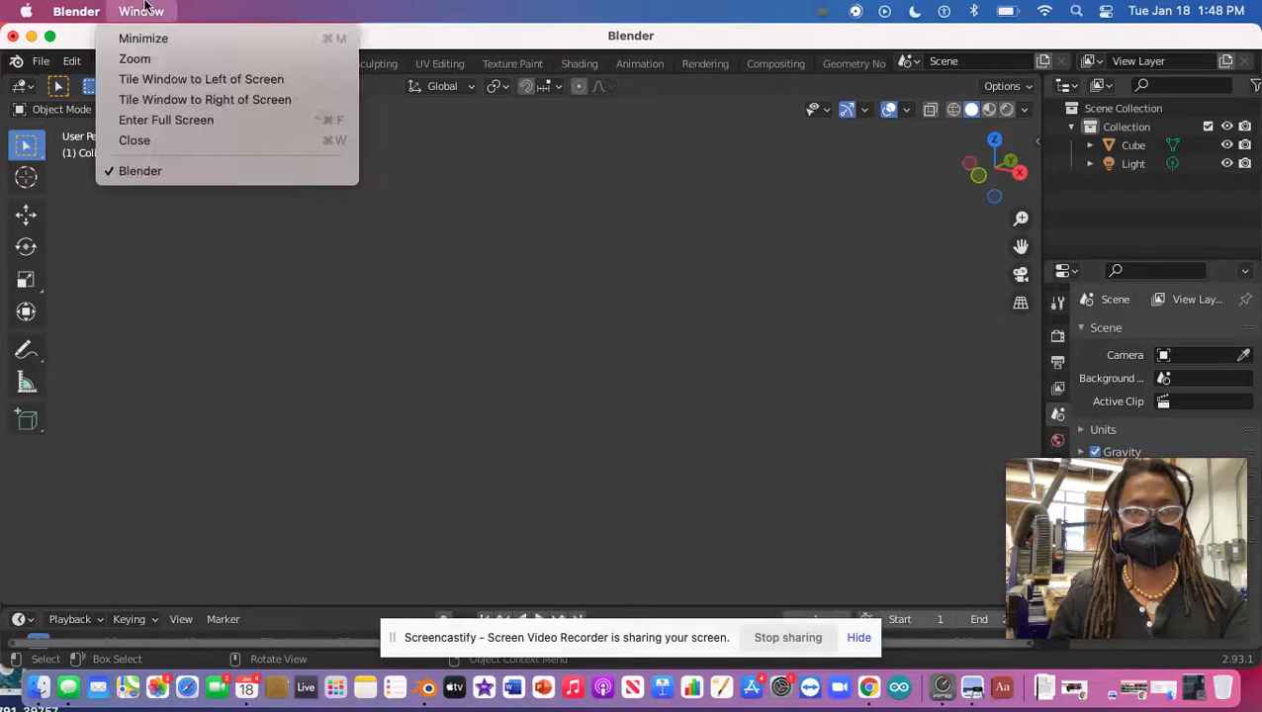
click(166, 120)
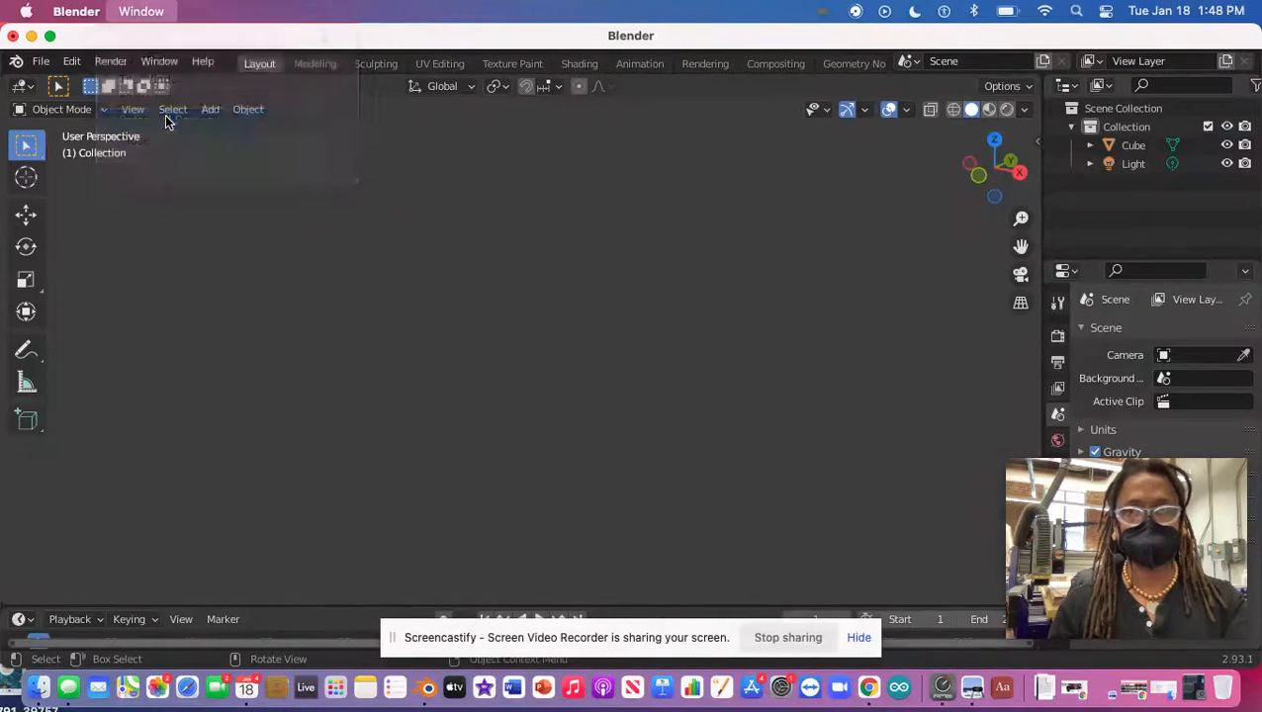
mouse_move(745, 63)
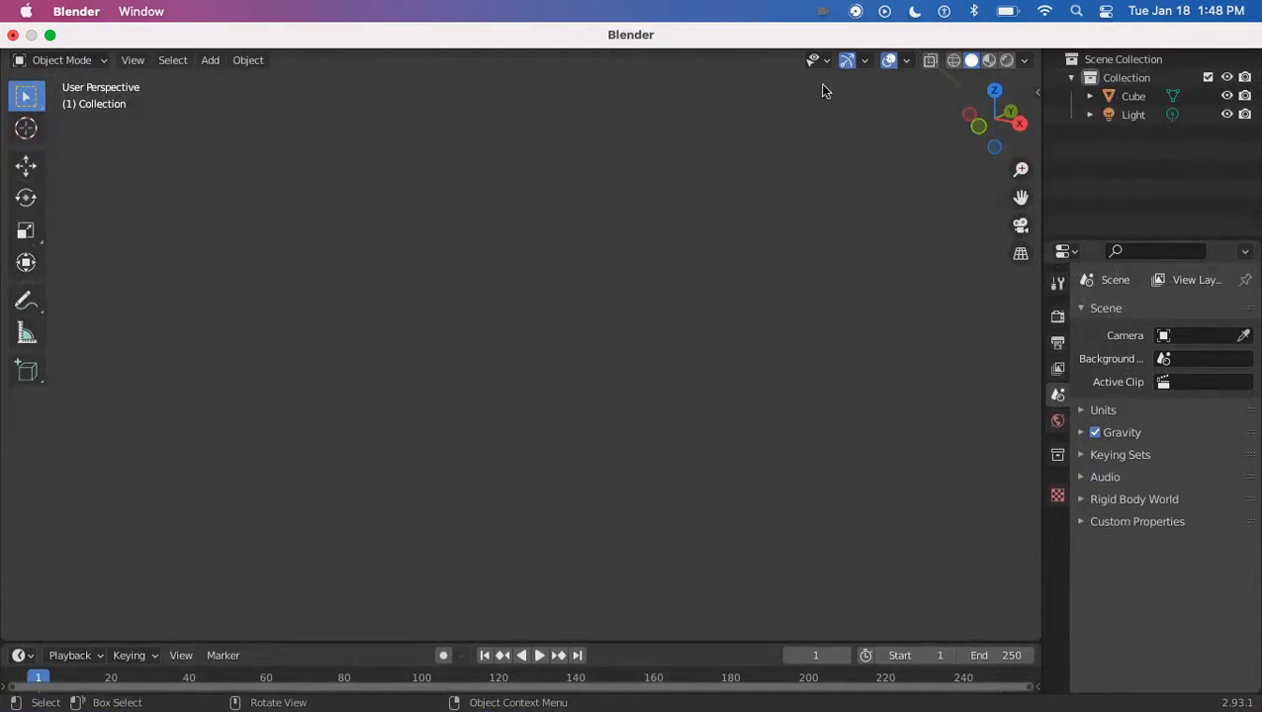
- Bring the cube back into view and examine it from below and from several sides
drag(996, 122, 766, 593)
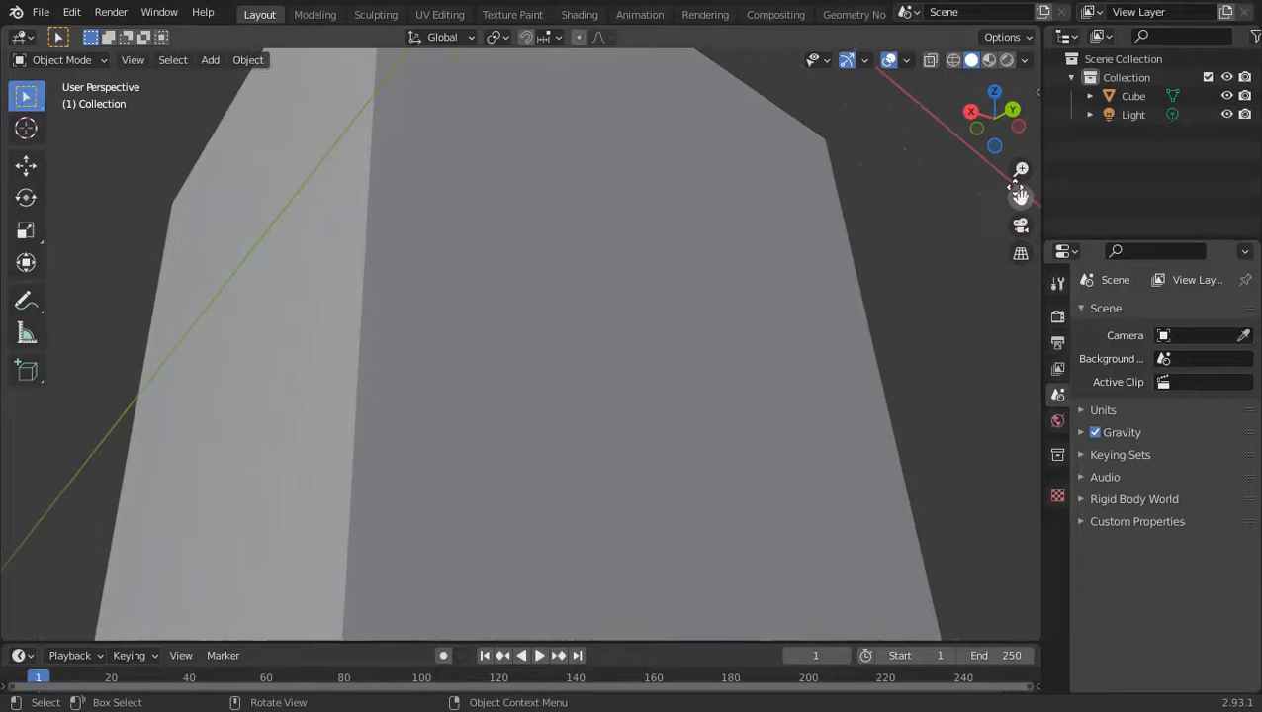
drag(1021, 197, 234, 316)
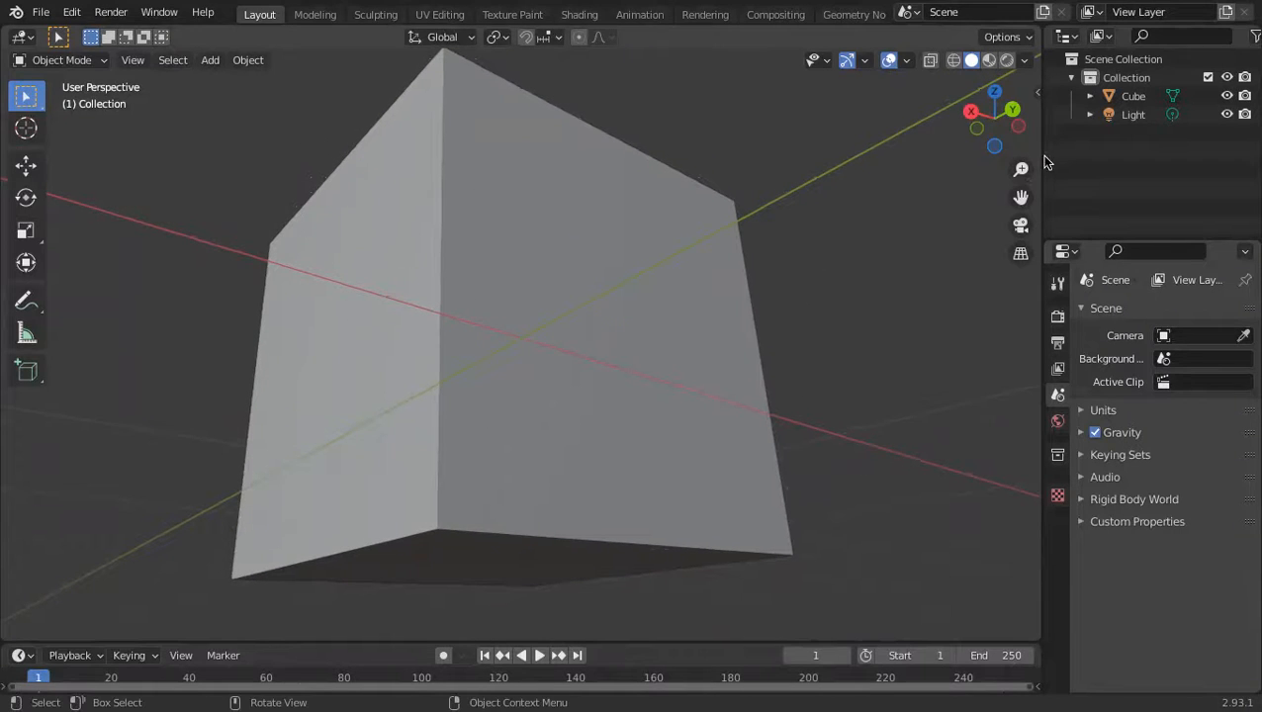
drag(1021, 169, 992, 196)
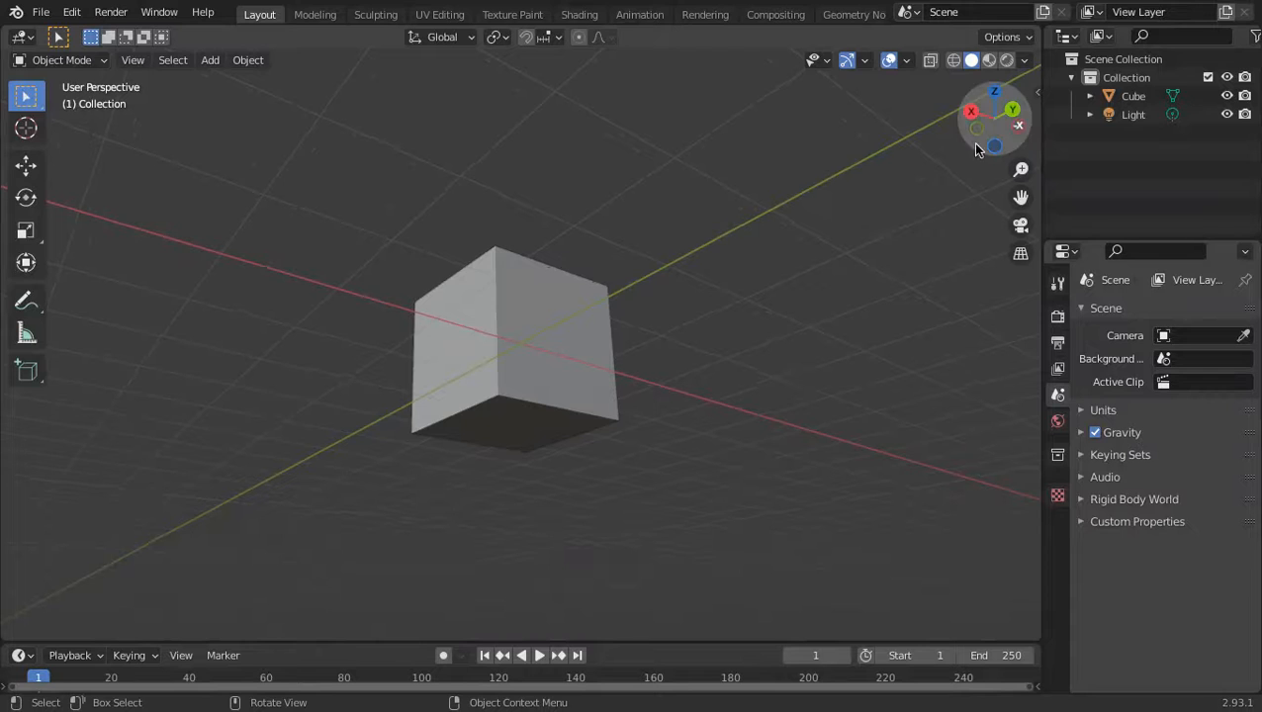
drag(692, 192, 697, 225)
middle_drag(697, 230, 847, 336)
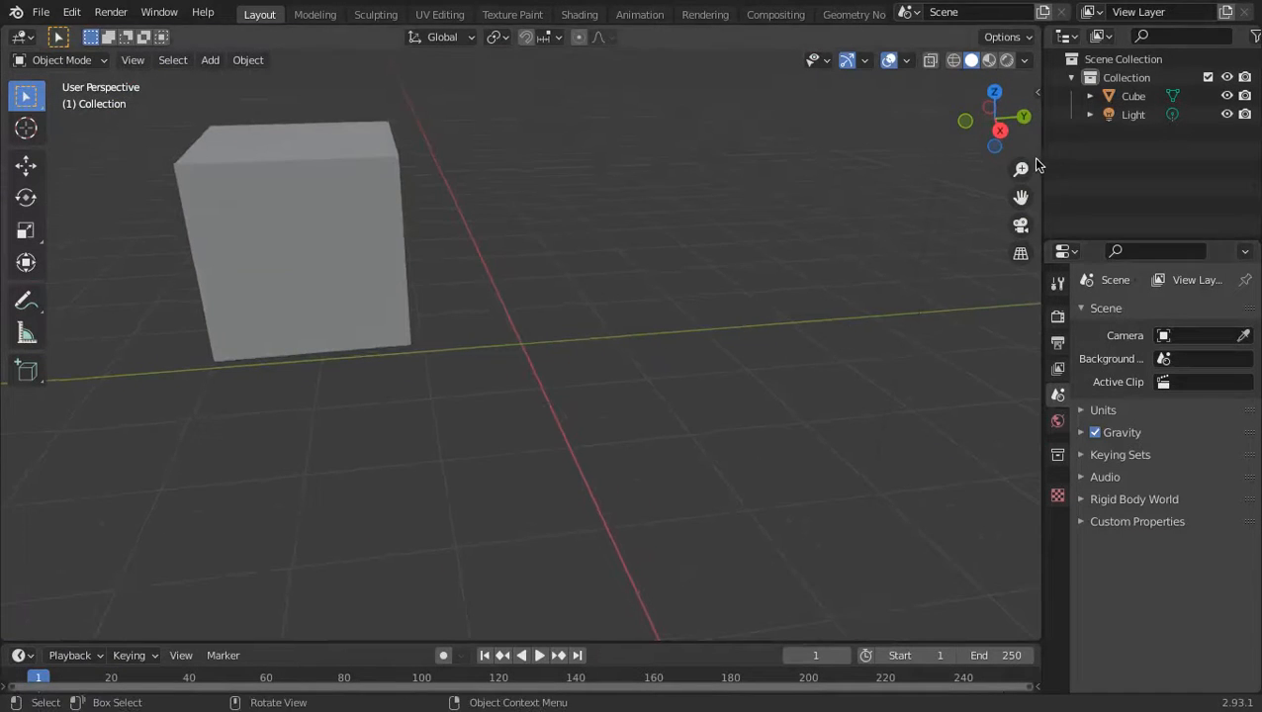
drag(1021, 169, 465, 327)
click(600, 263)
middle_drag(599, 202, 918, 213)
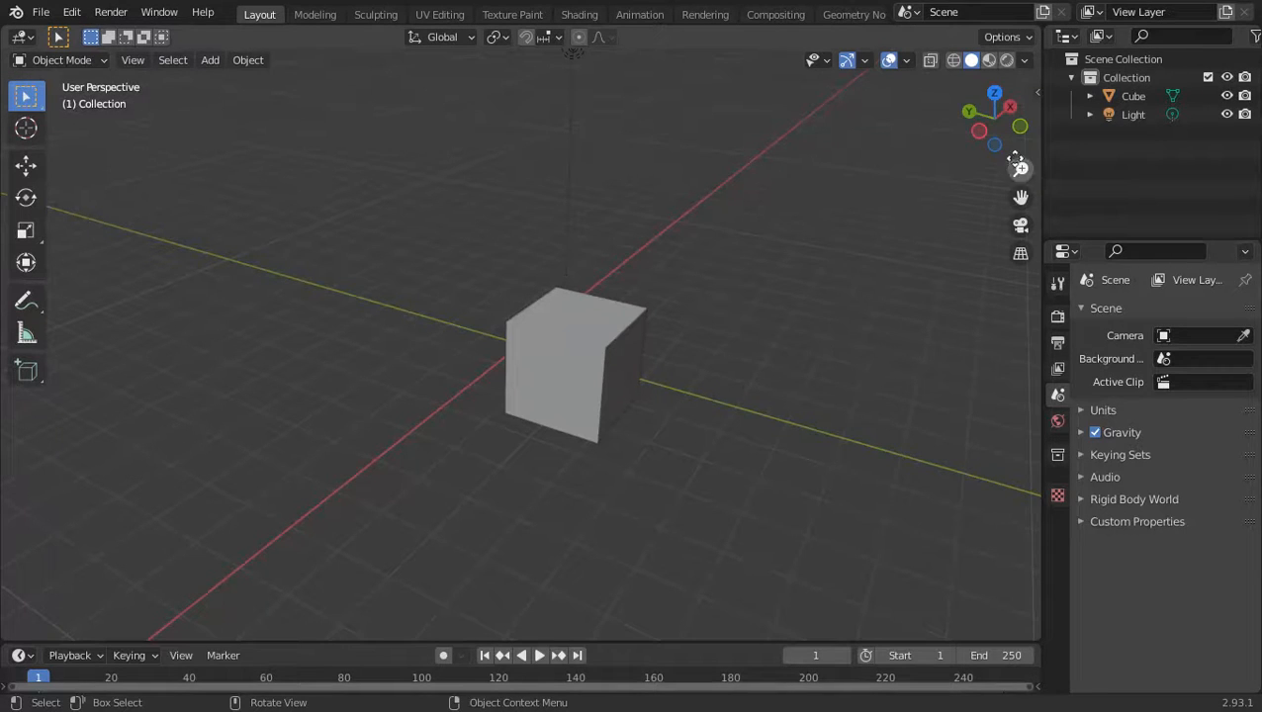
- Examine the cube from above at different distances and positions in the perspective view
drag(1023, 169, 876, 114)
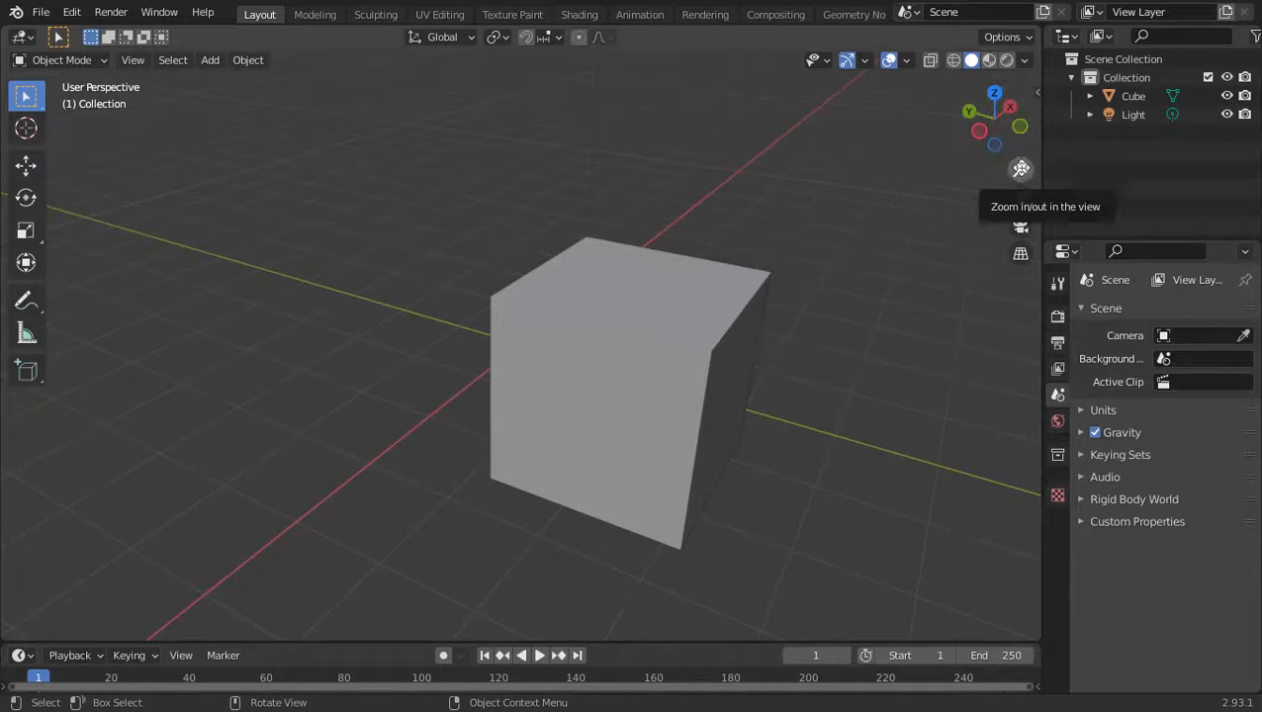
drag(1020, 169, 1020, 169)
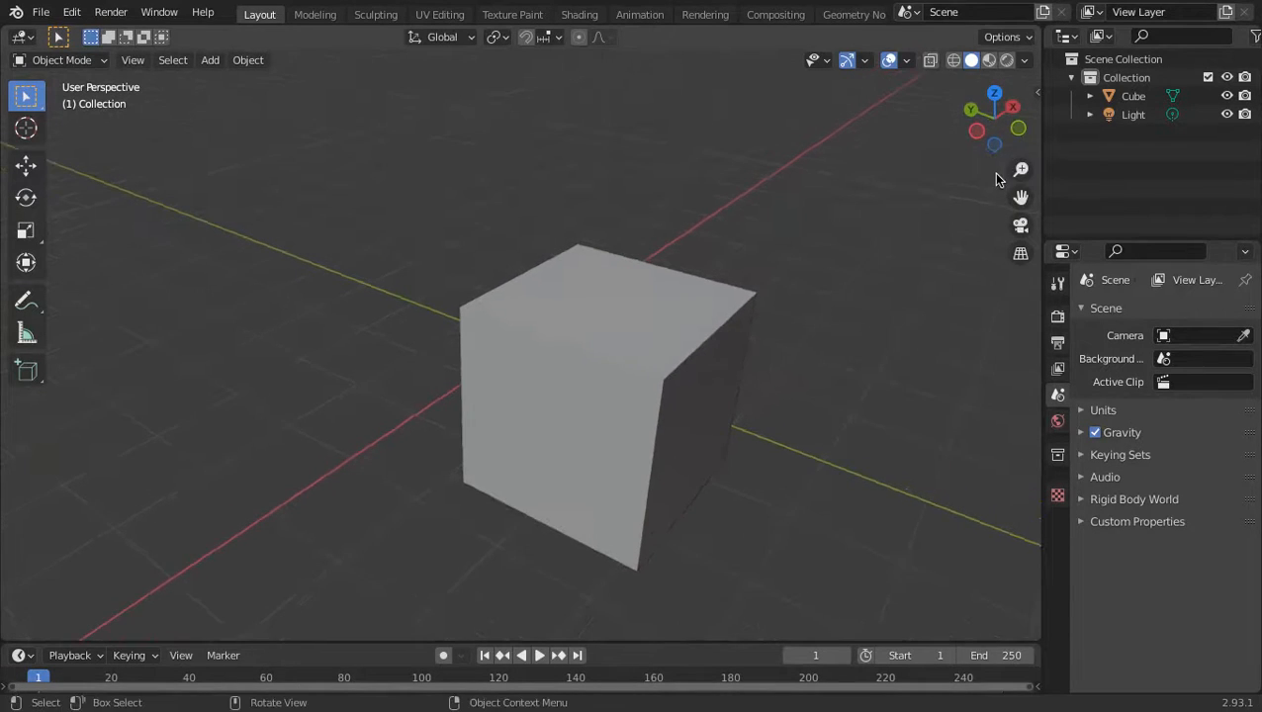
middle_drag(1022, 169, 1023, 184)
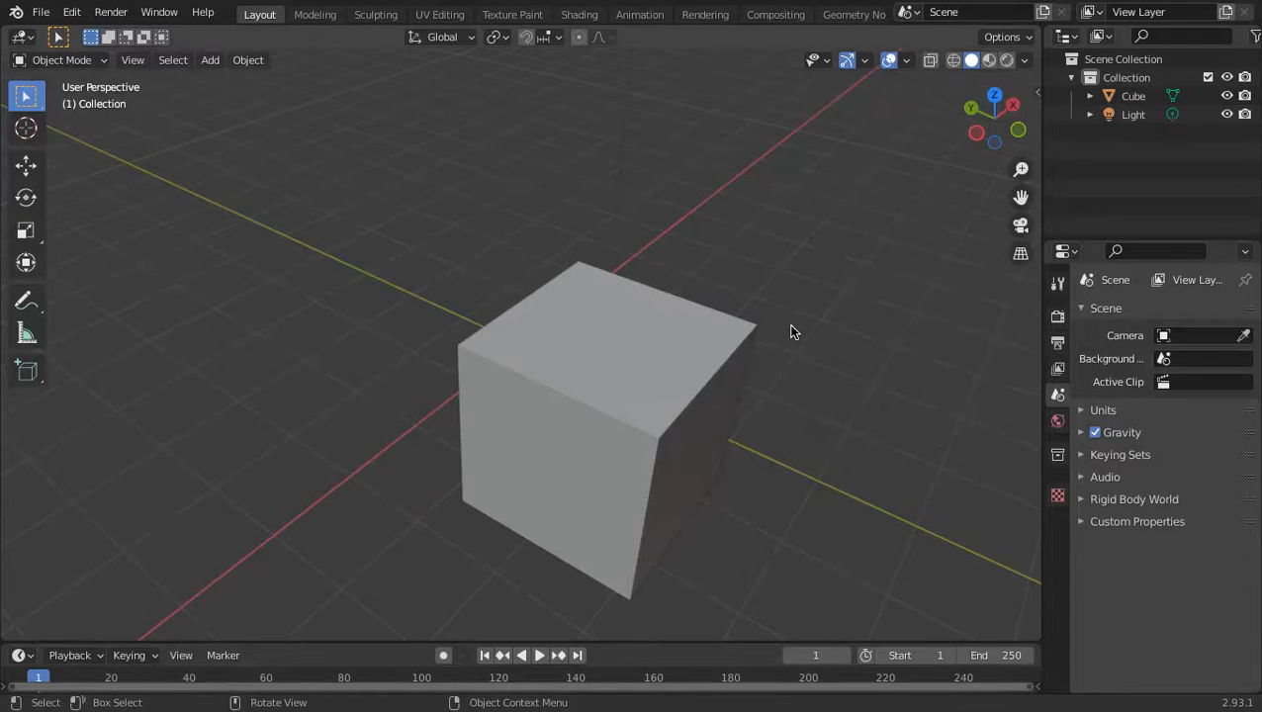
middle_drag(788, 323, 800, 338)
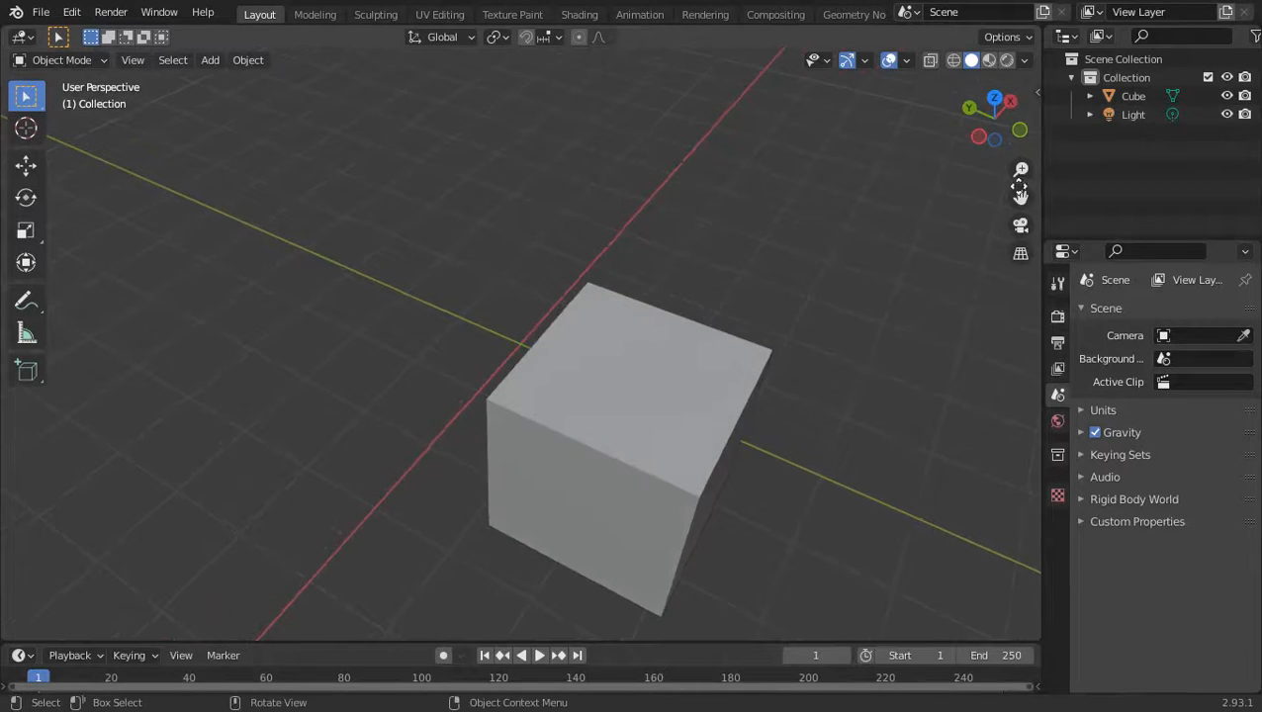
drag(1023, 164, 921, 249)
drag(1013, 203, 916, 110)
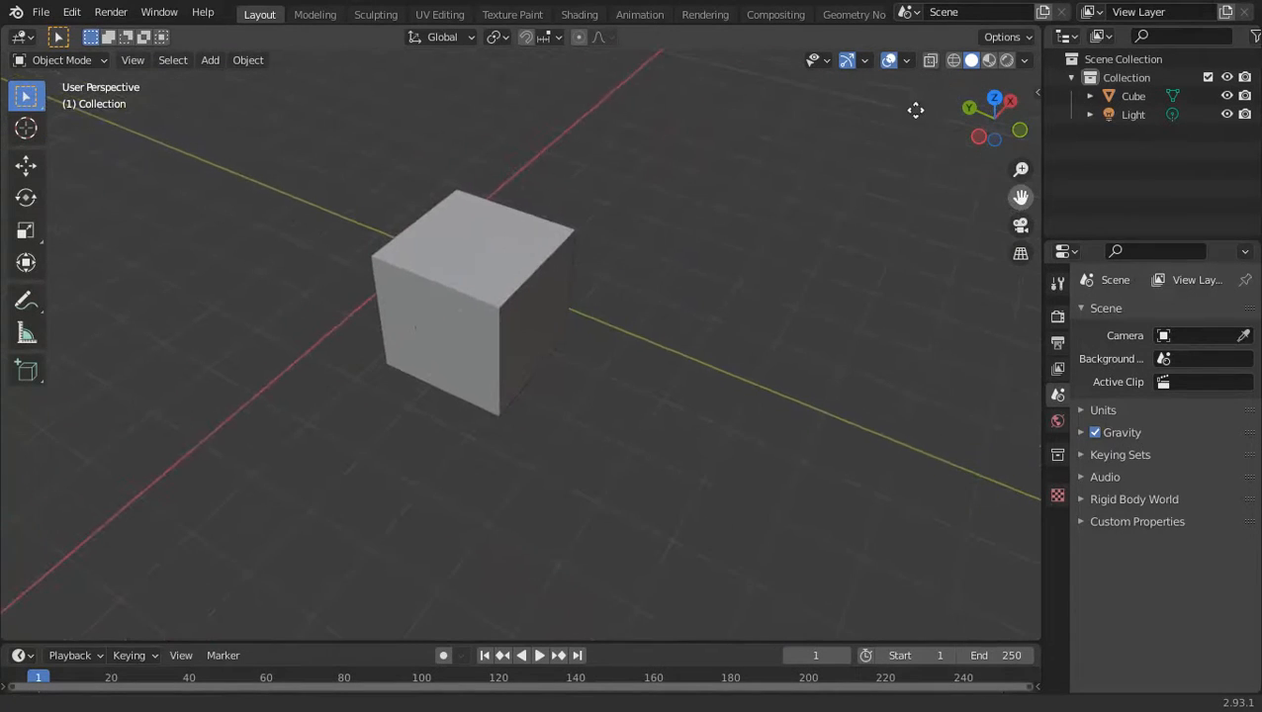
drag(1023, 171, 28, 161)
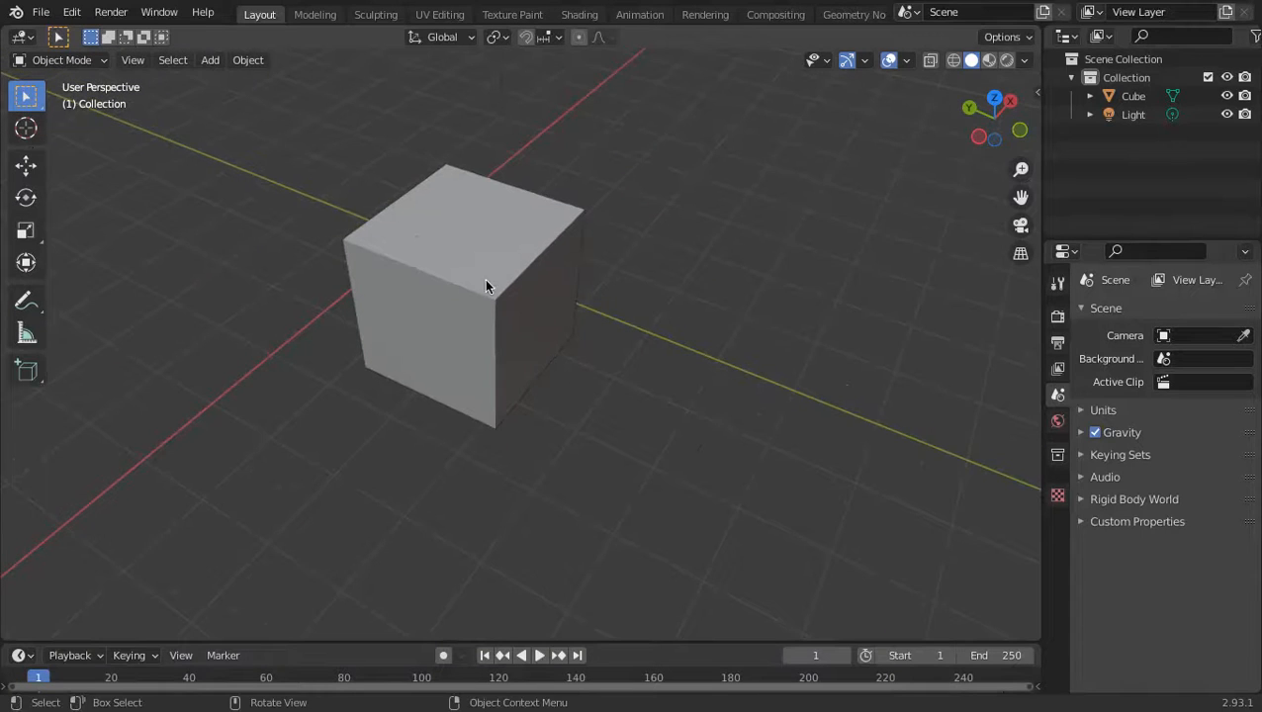
- Select the cube and scale it up uniformly to about 3.24 times its size
middle_drag(450, 289, 564, 269)
click(612, 204)
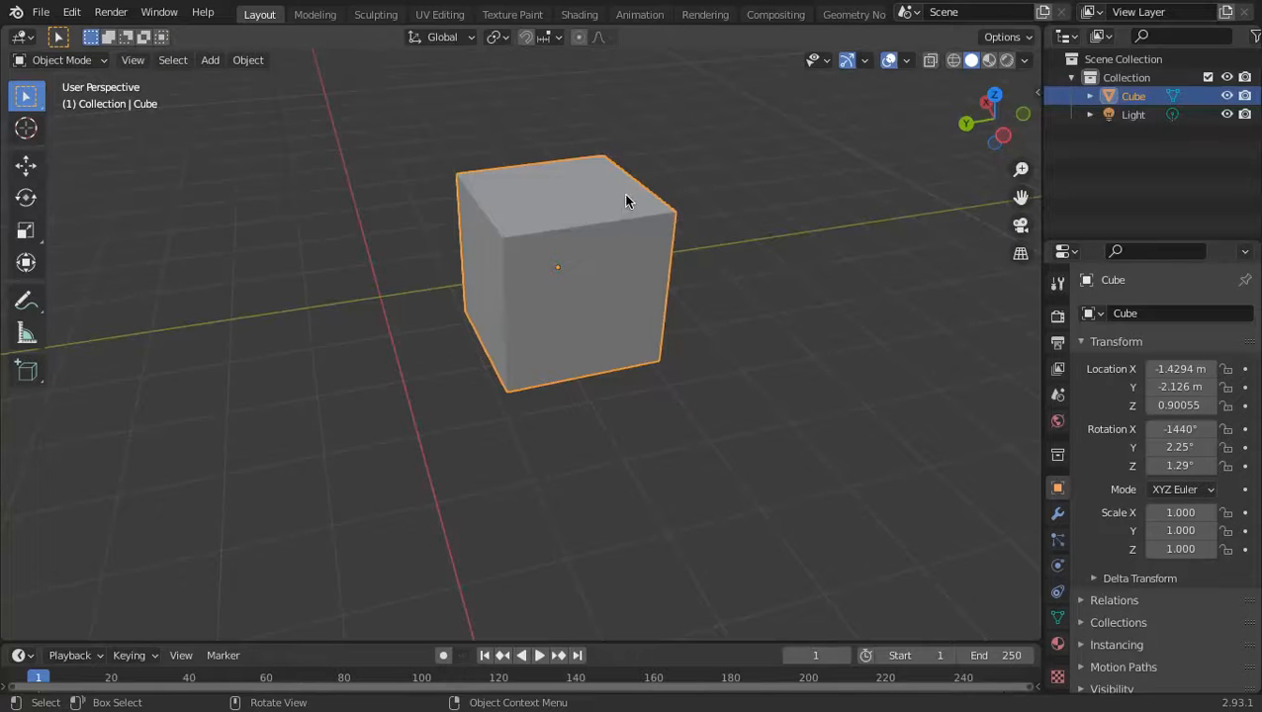
key(s)
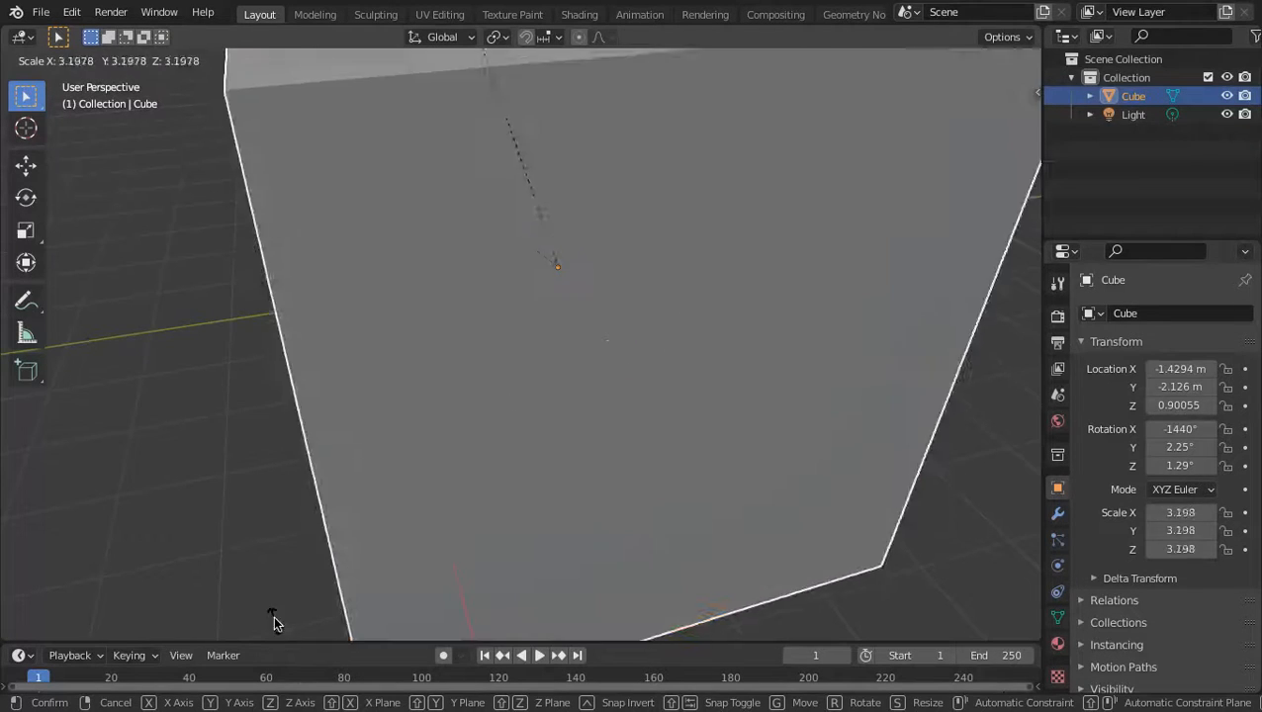
click(274, 625)
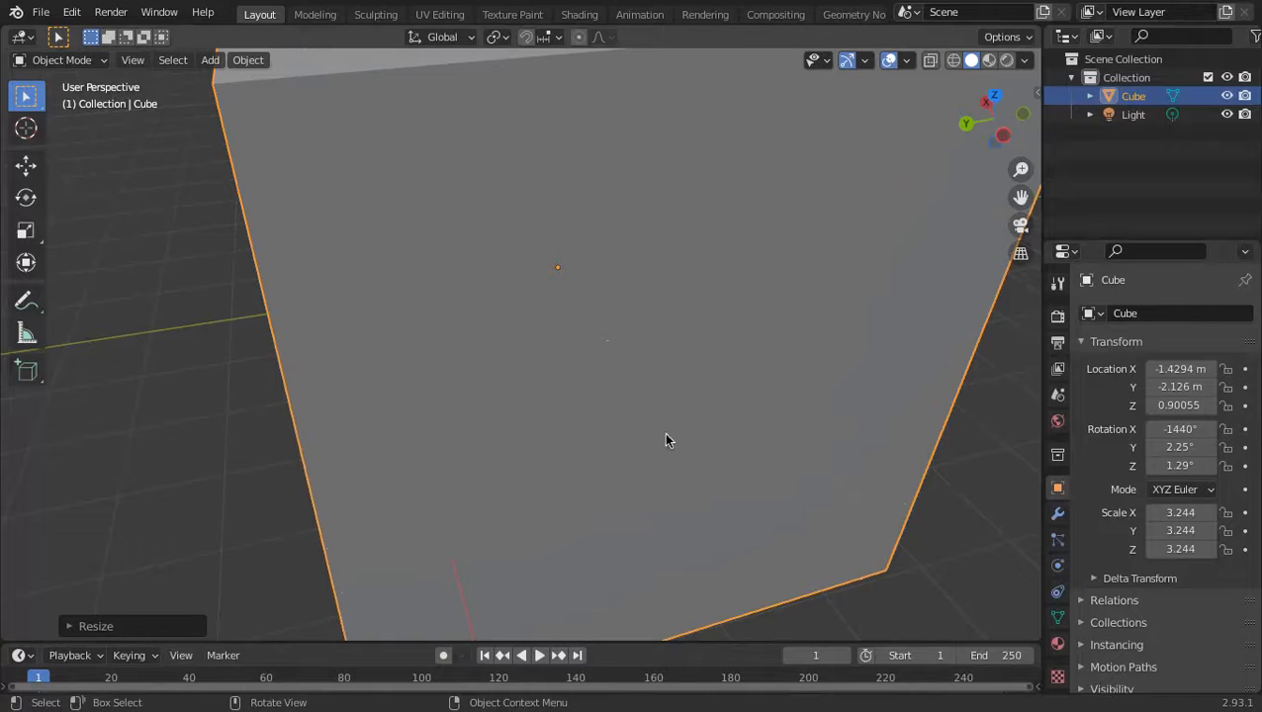
- Scale the cube down uniformly to a scale of about 1.447
key(s)
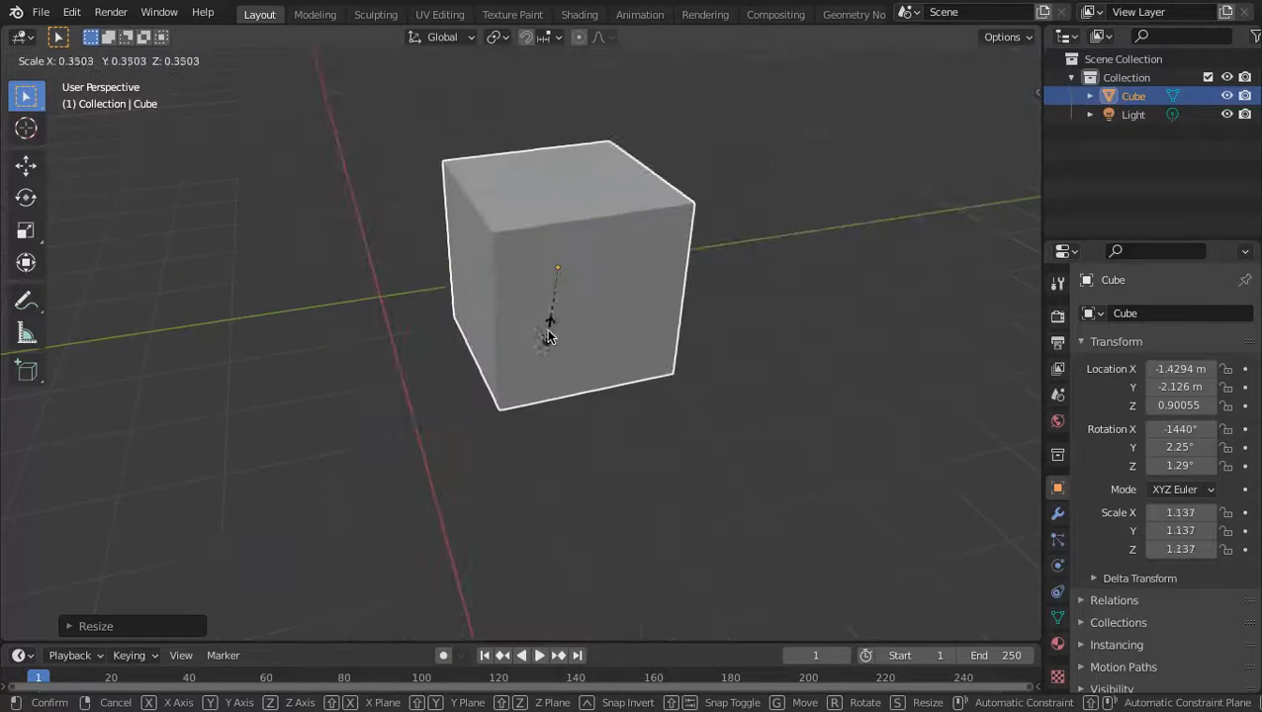
click(545, 354)
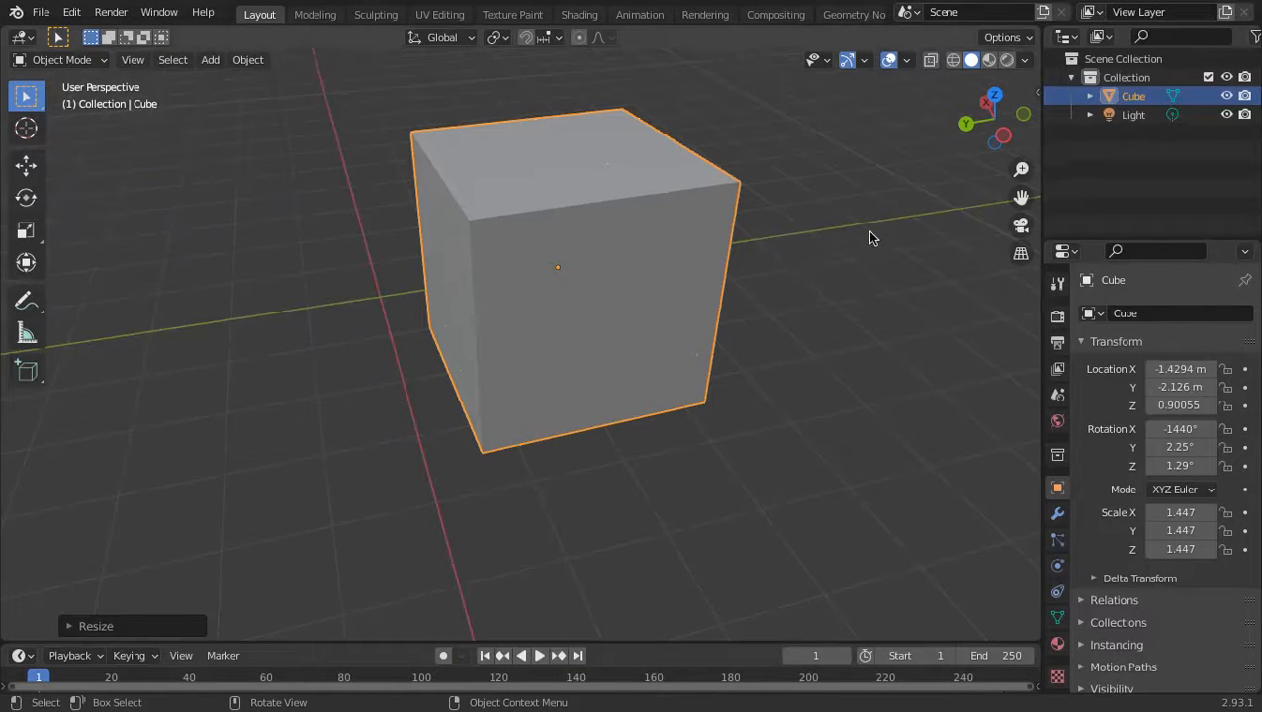
- Rotate the cube freely to about X -1504°, Y 46.1°, Z 31.4° and move it to about X -0.89, Y -0.33, Z 0.89 m
key(r)
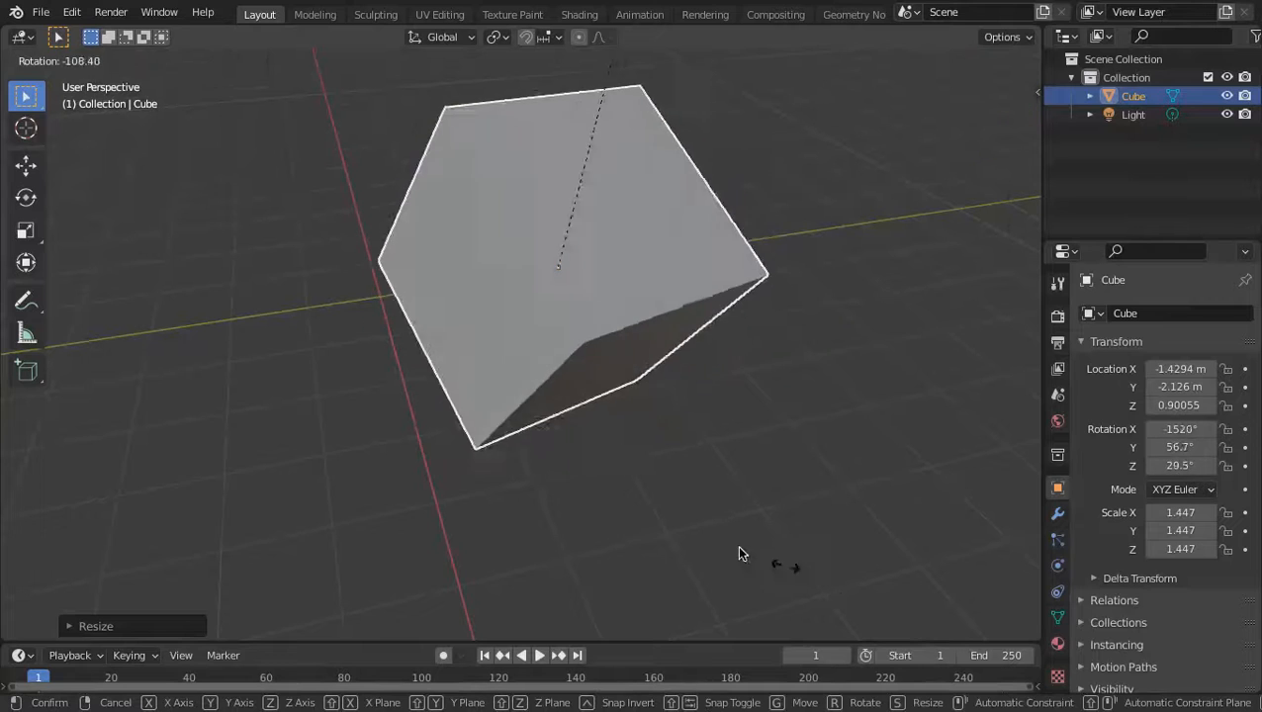
click(736, 574)
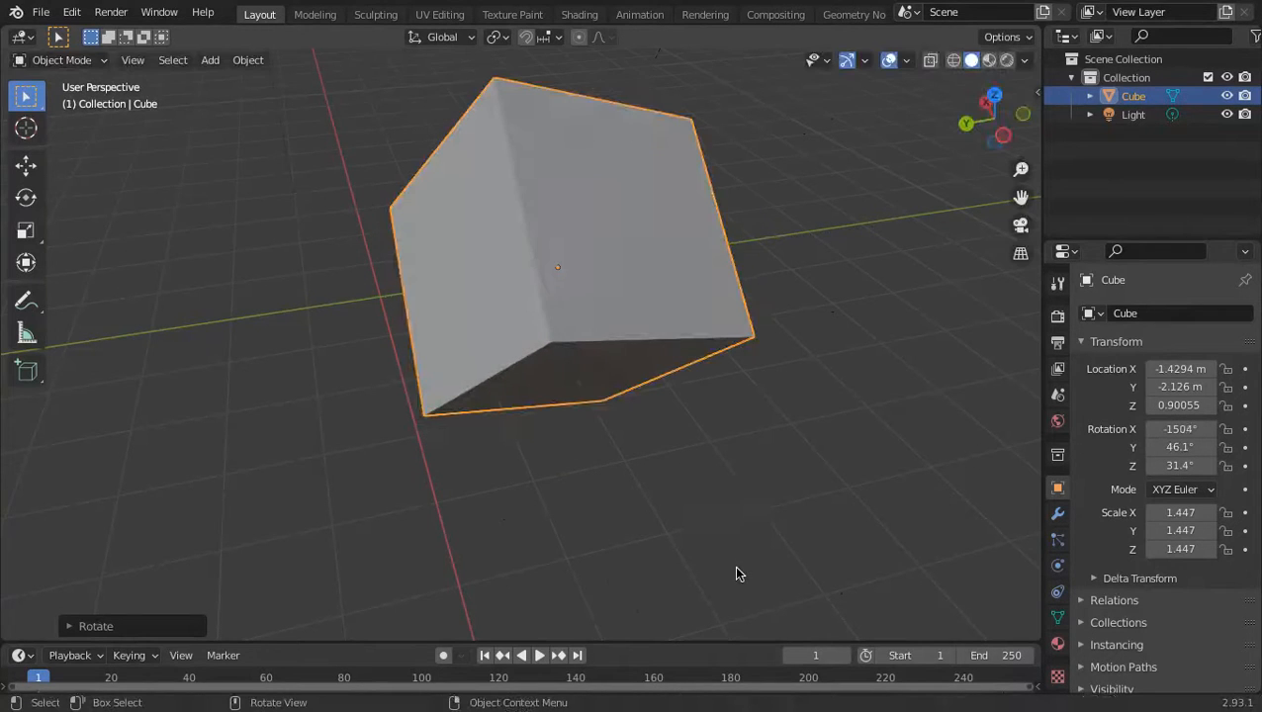
key(g)
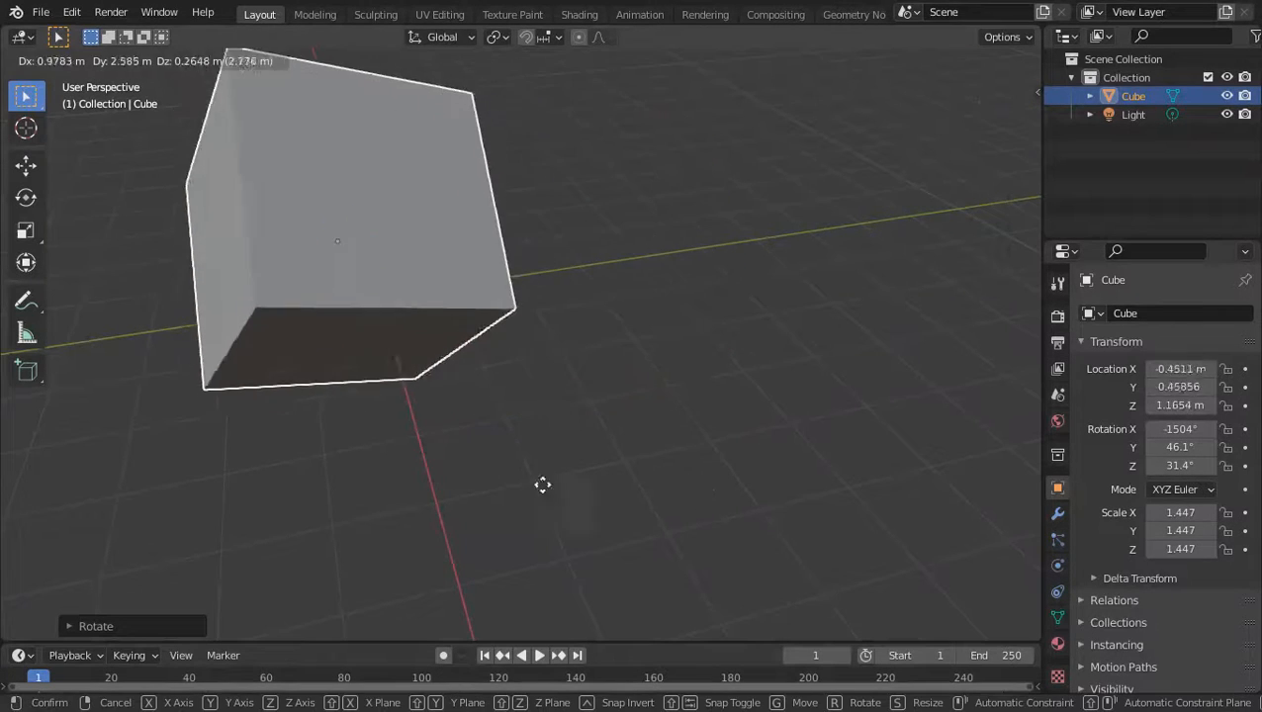
click(543, 499)
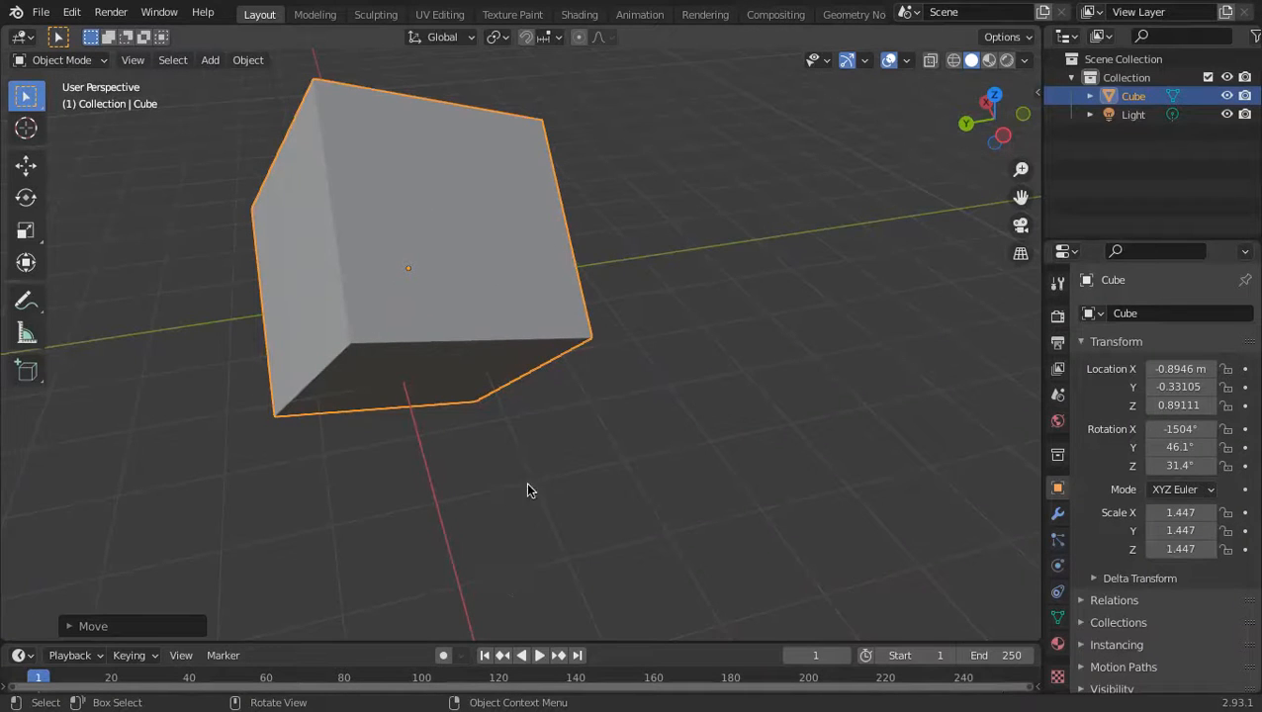
- Put the cube into Edit Mode and clear the selection of its vertices
click(75, 61)
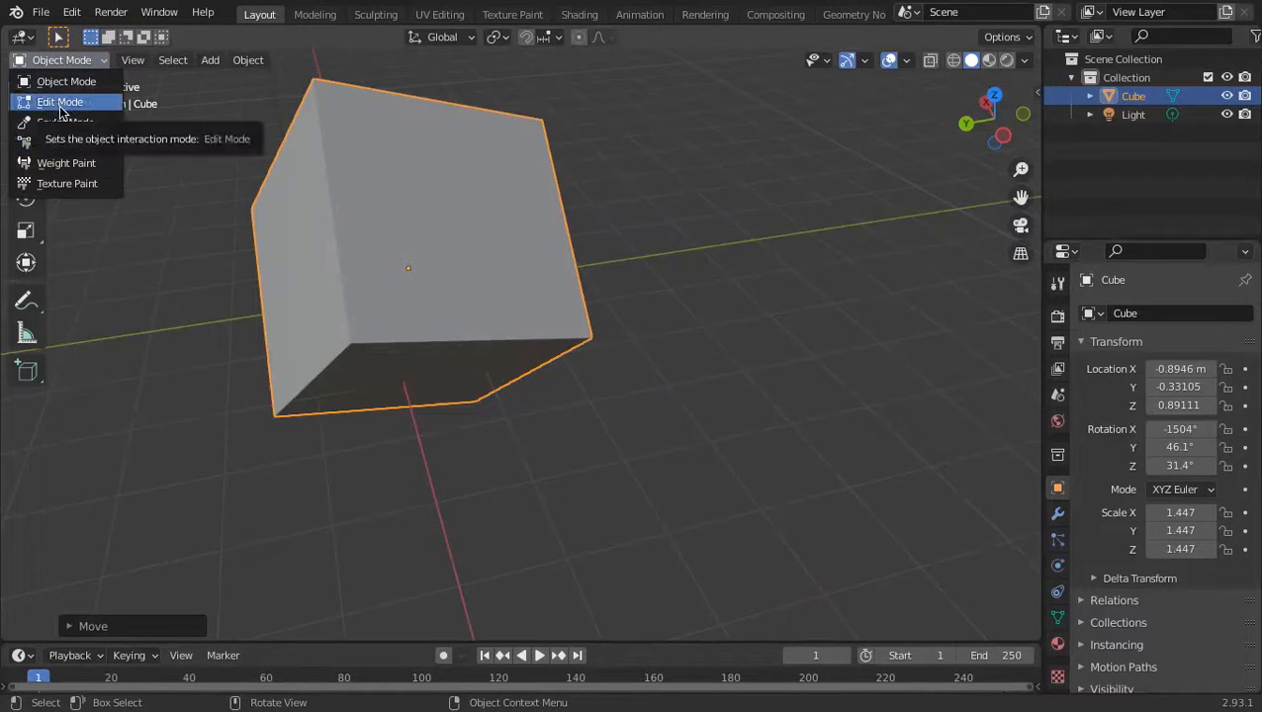
click(59, 103)
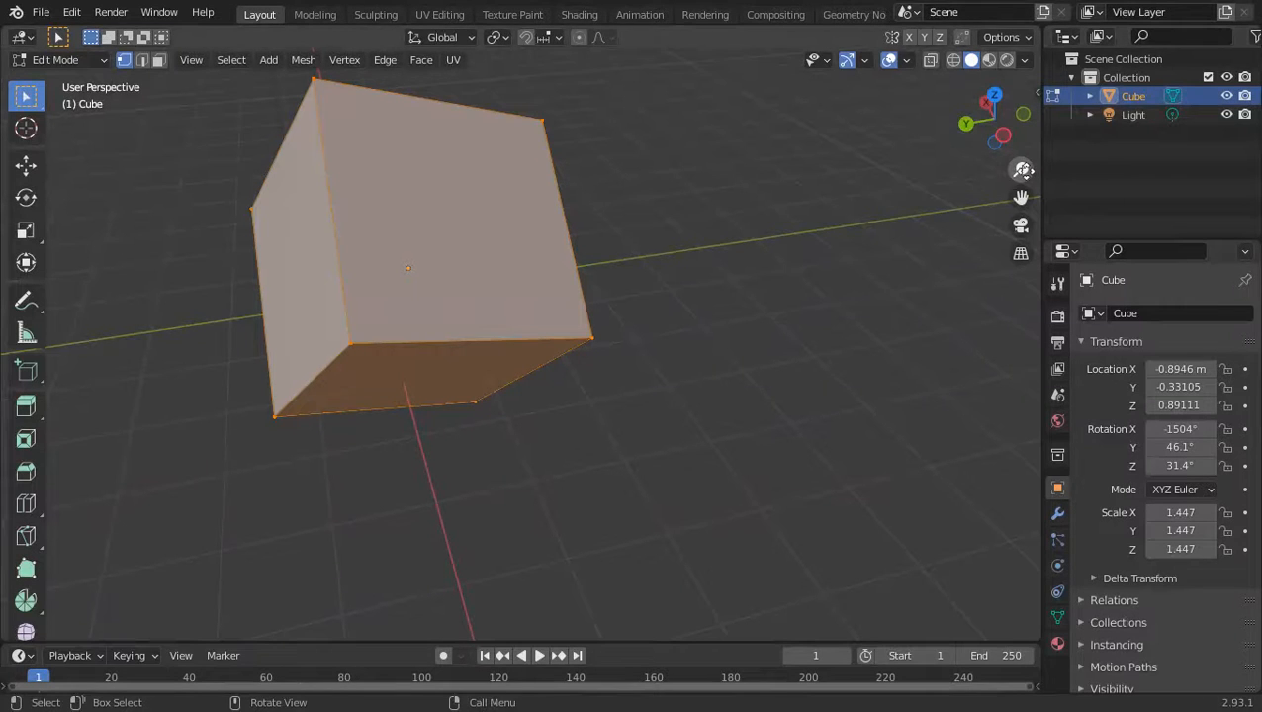
drag(1022, 170, 65, 193)
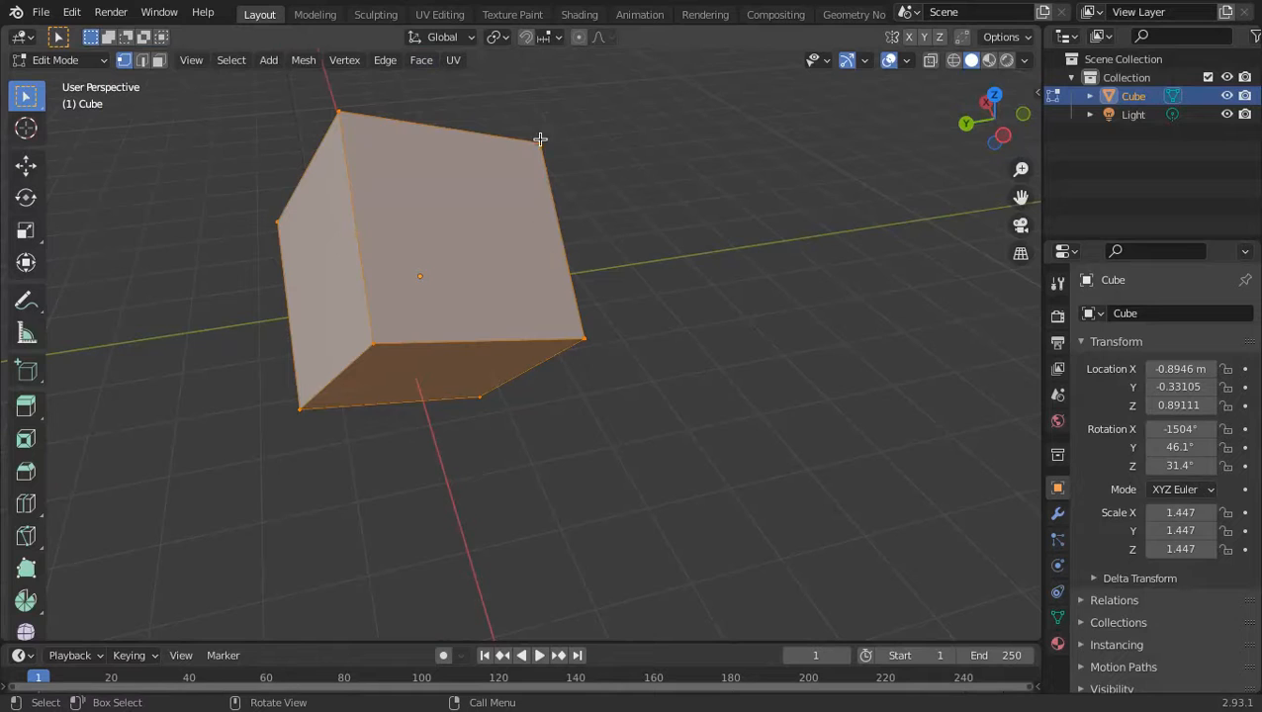
click(584, 337)
drag(583, 337, 614, 358)
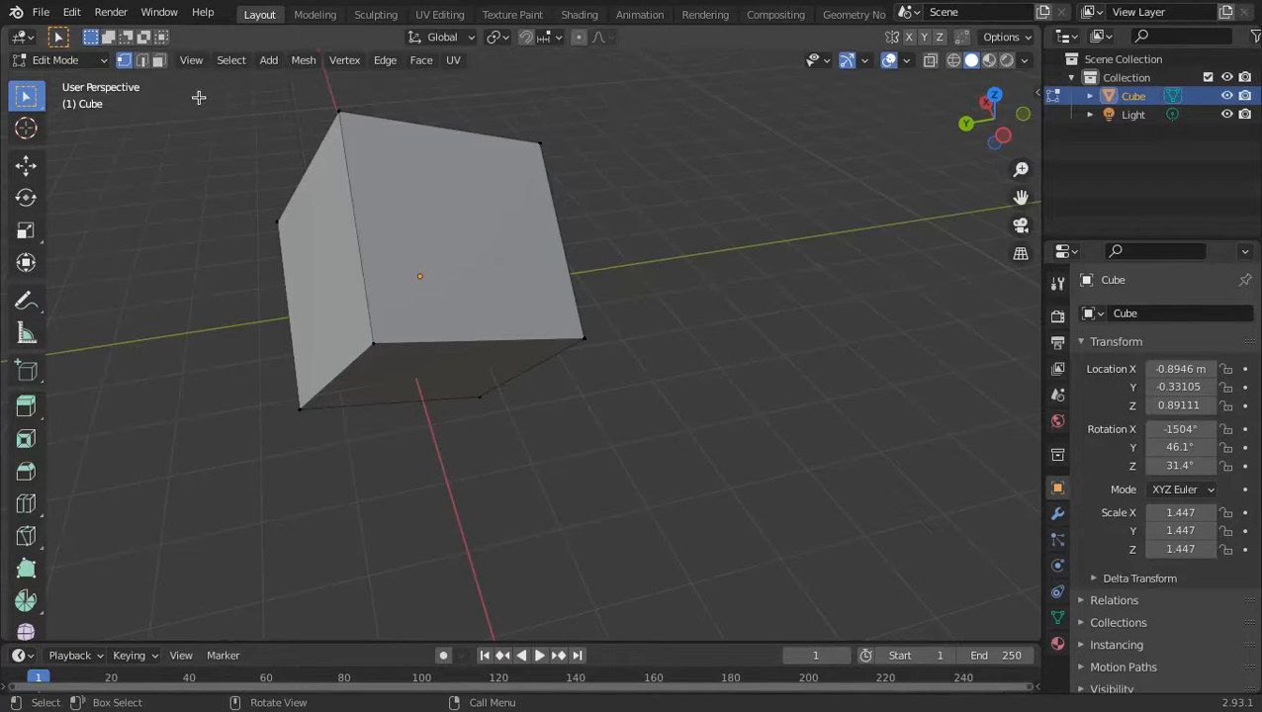
- Box-select all the visible vertices of the cube with the select tool
click(19, 103)
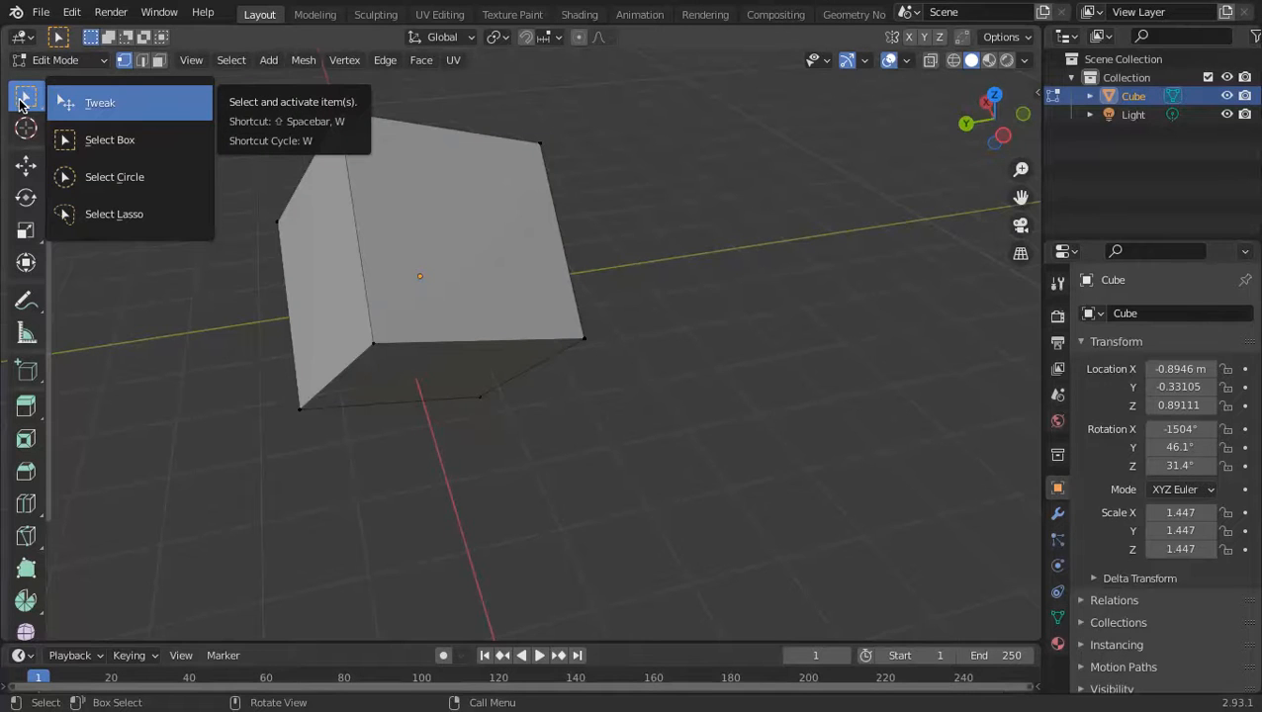
click(20, 103)
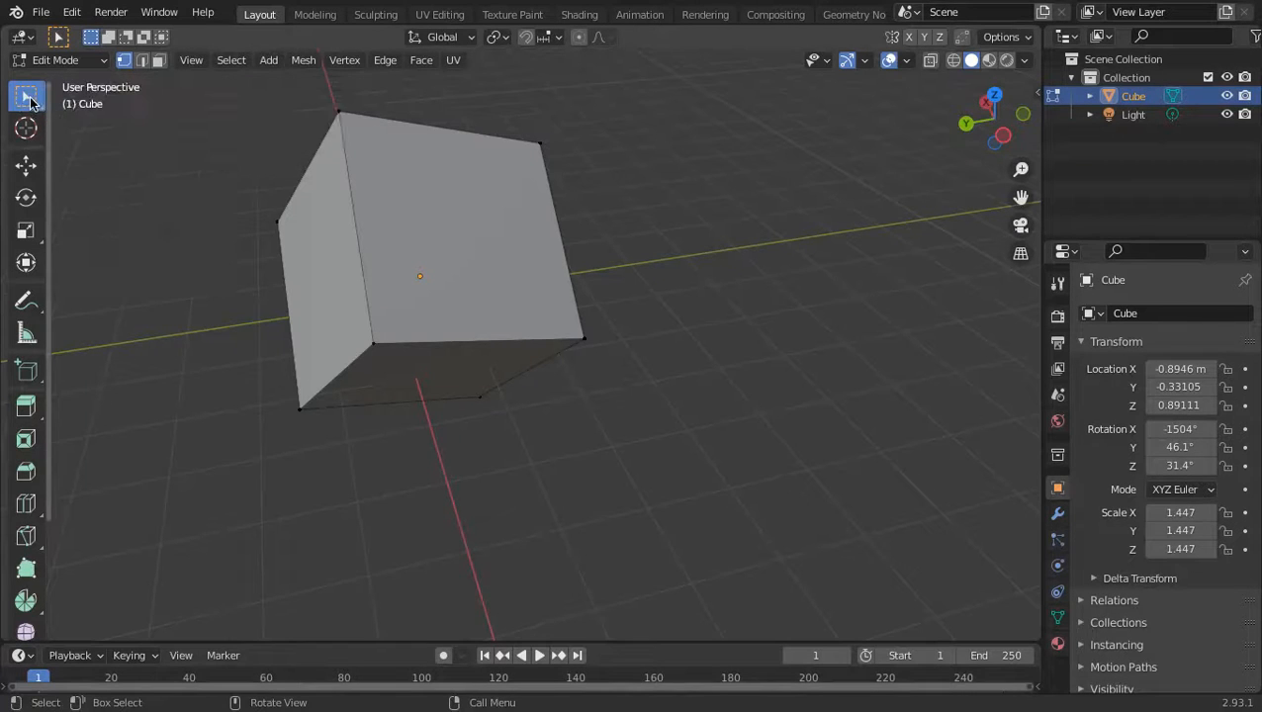
click(32, 101)
drag(181, 94, 690, 543)
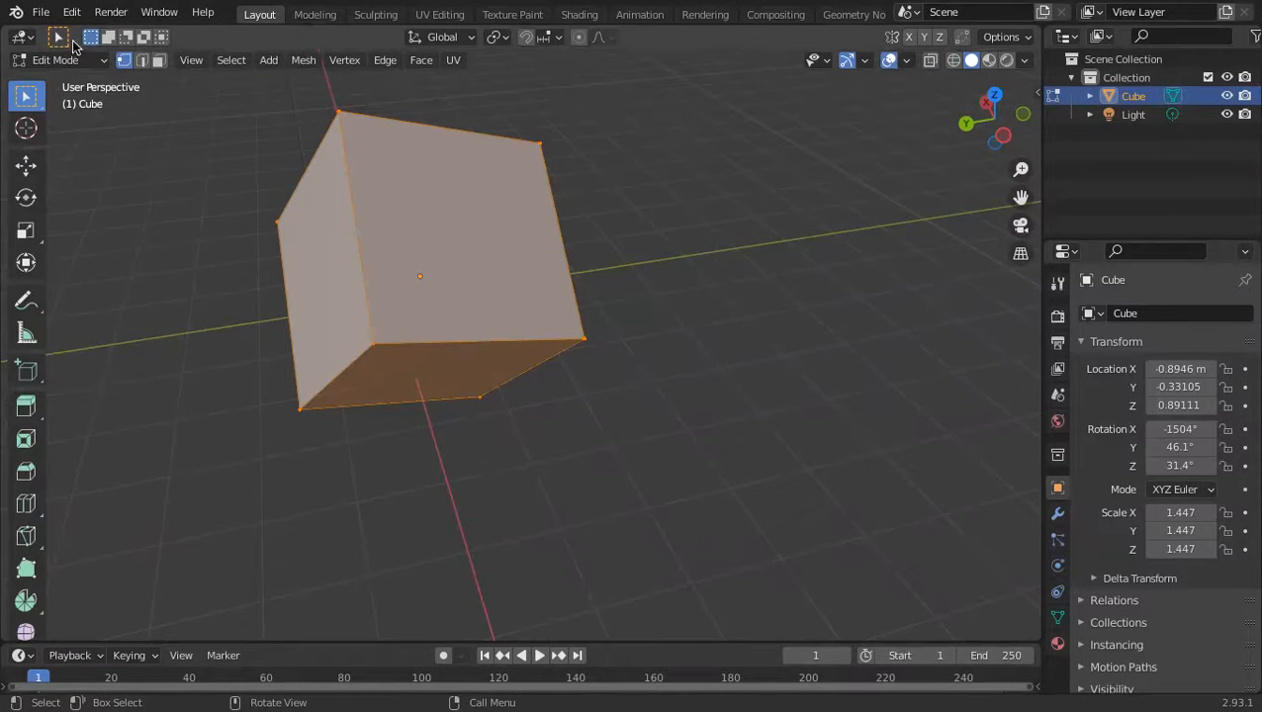
- Return to Object Mode, then deselect the cube as a whole object and select it again
click(57, 59)
click(59, 79)
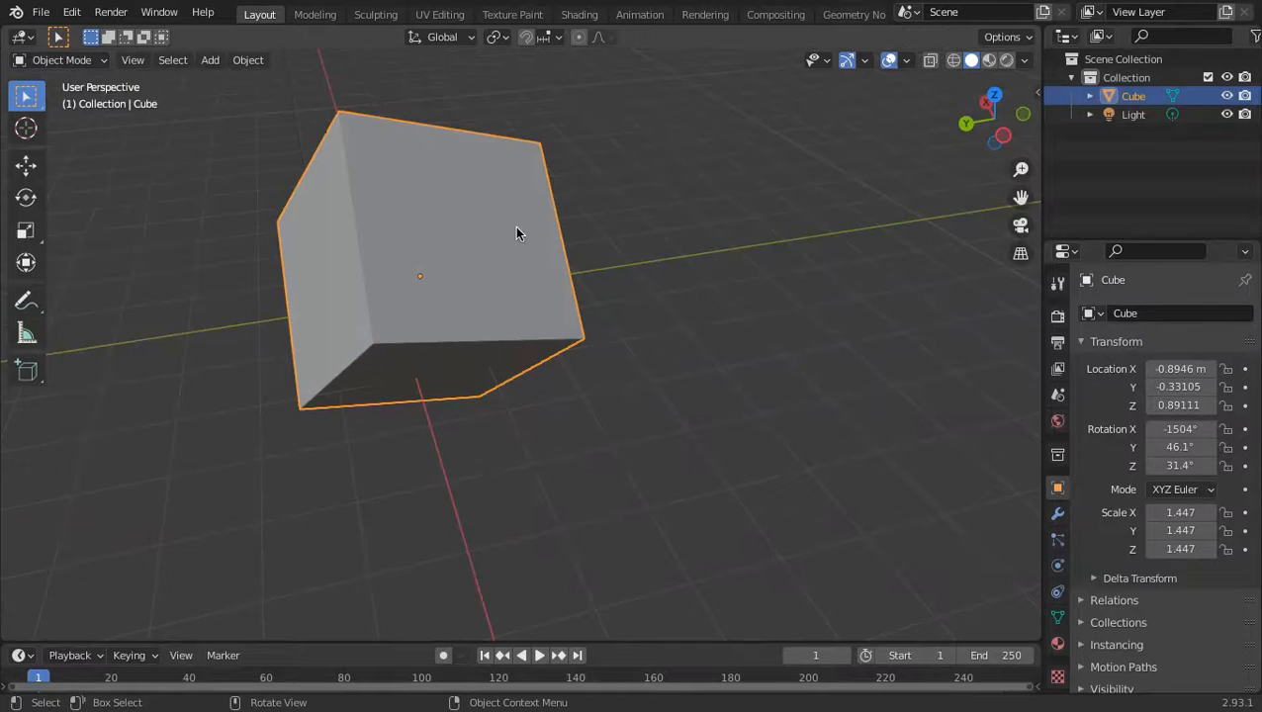
click(744, 254)
click(471, 196)
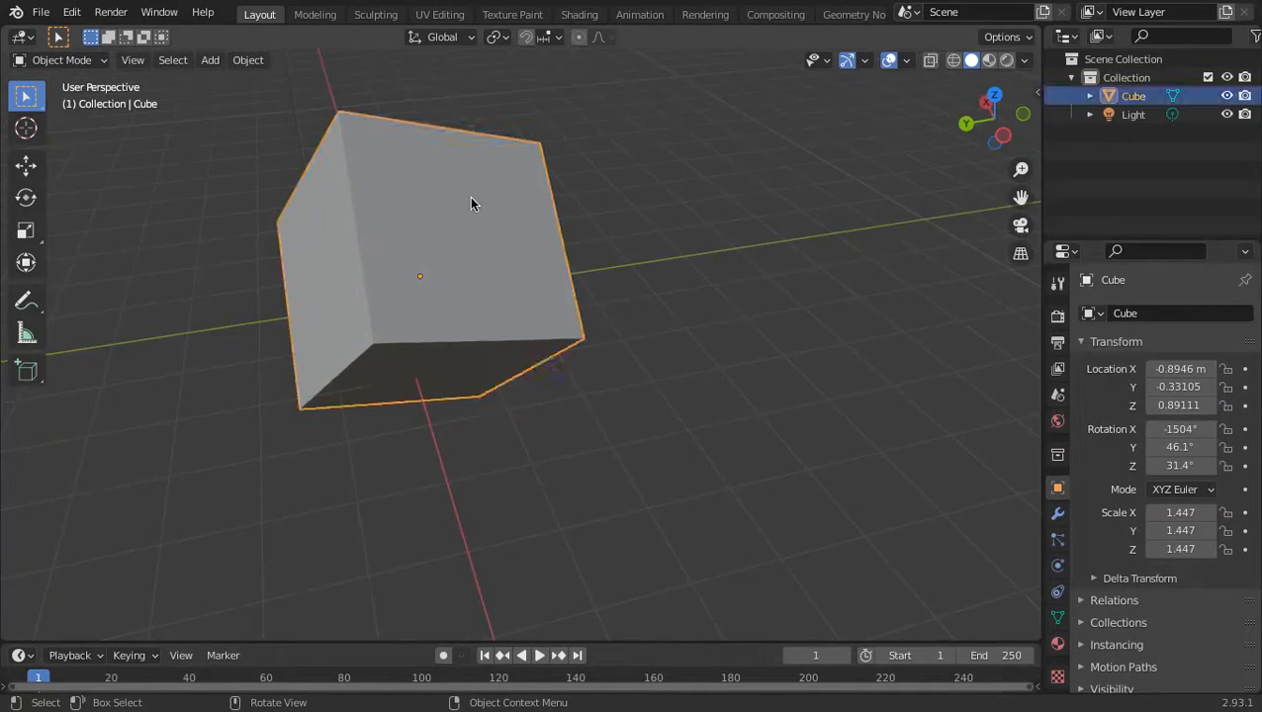
click(818, 178)
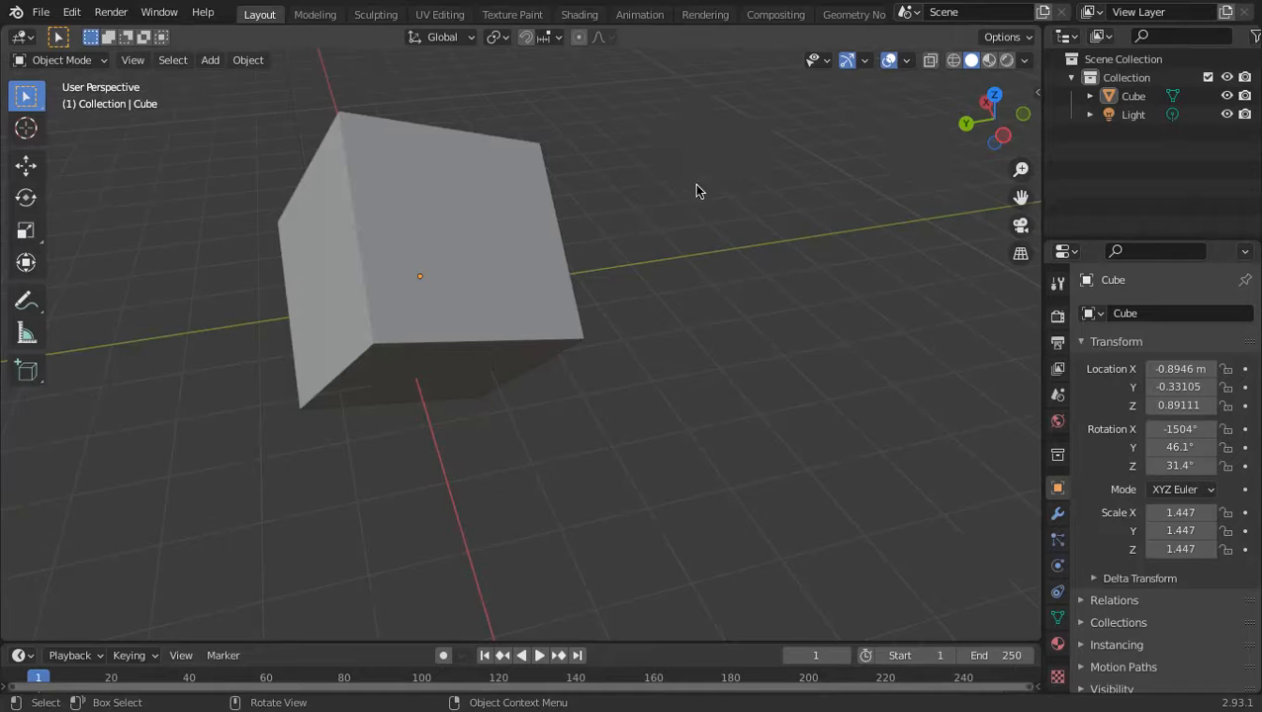
click(462, 202)
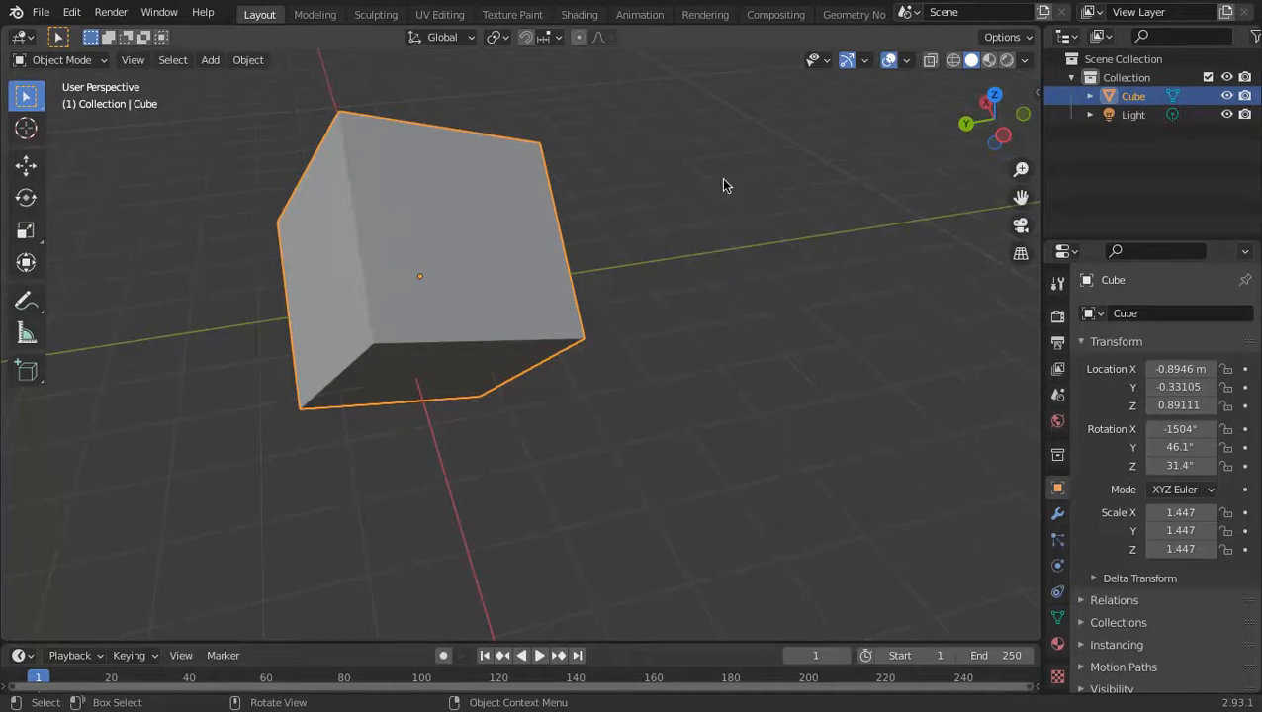
- Put the cube back into Edit Mode, try box selection and deselect all its geometry
click(77, 60)
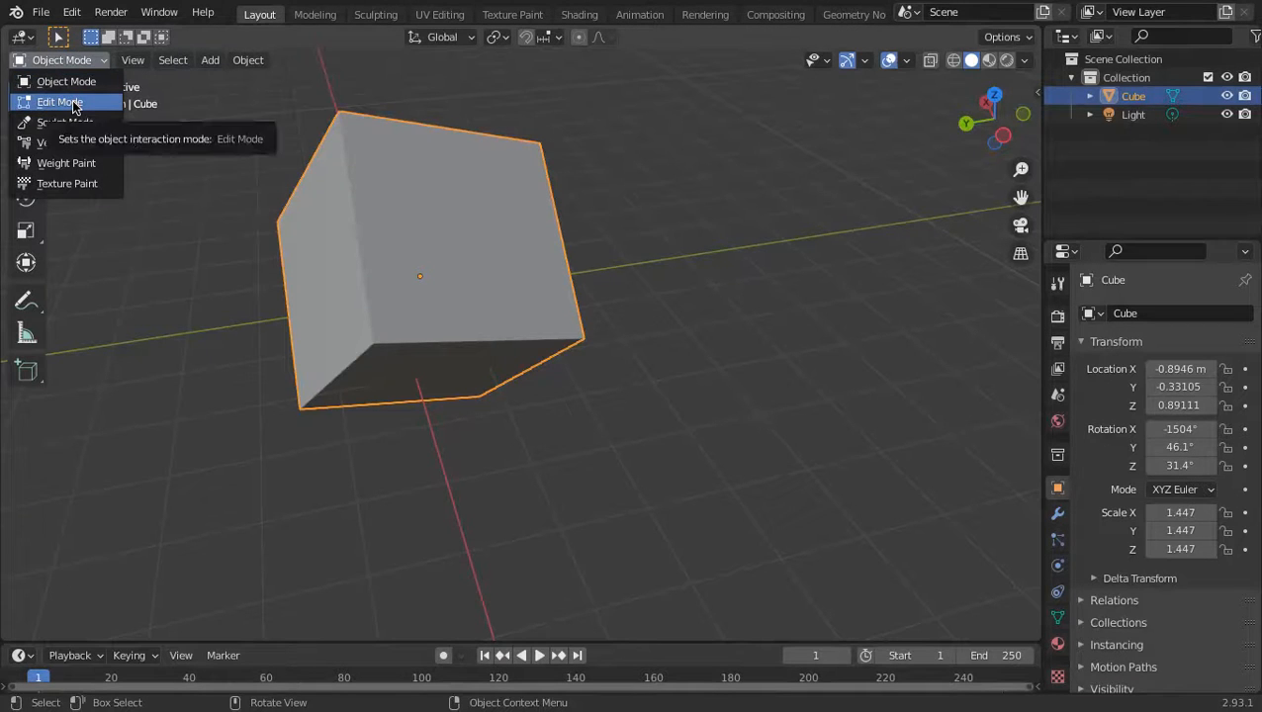
click(71, 103)
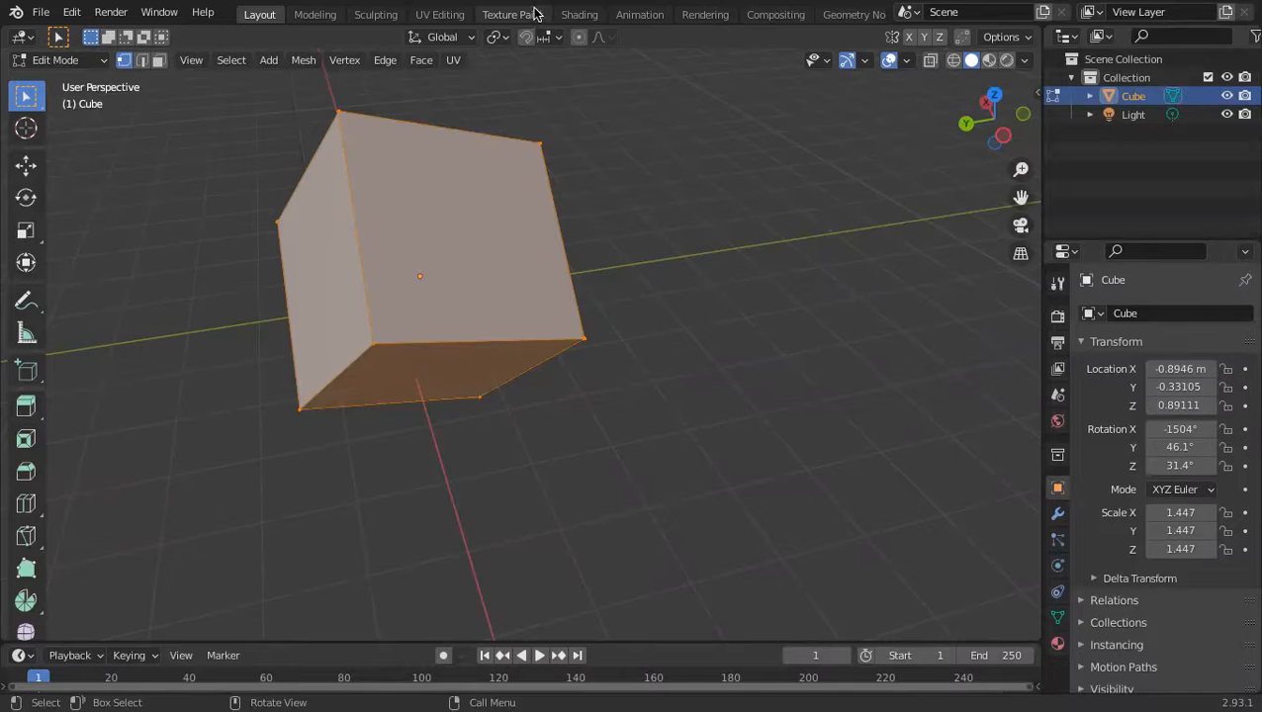
mouse_move(553, 12)
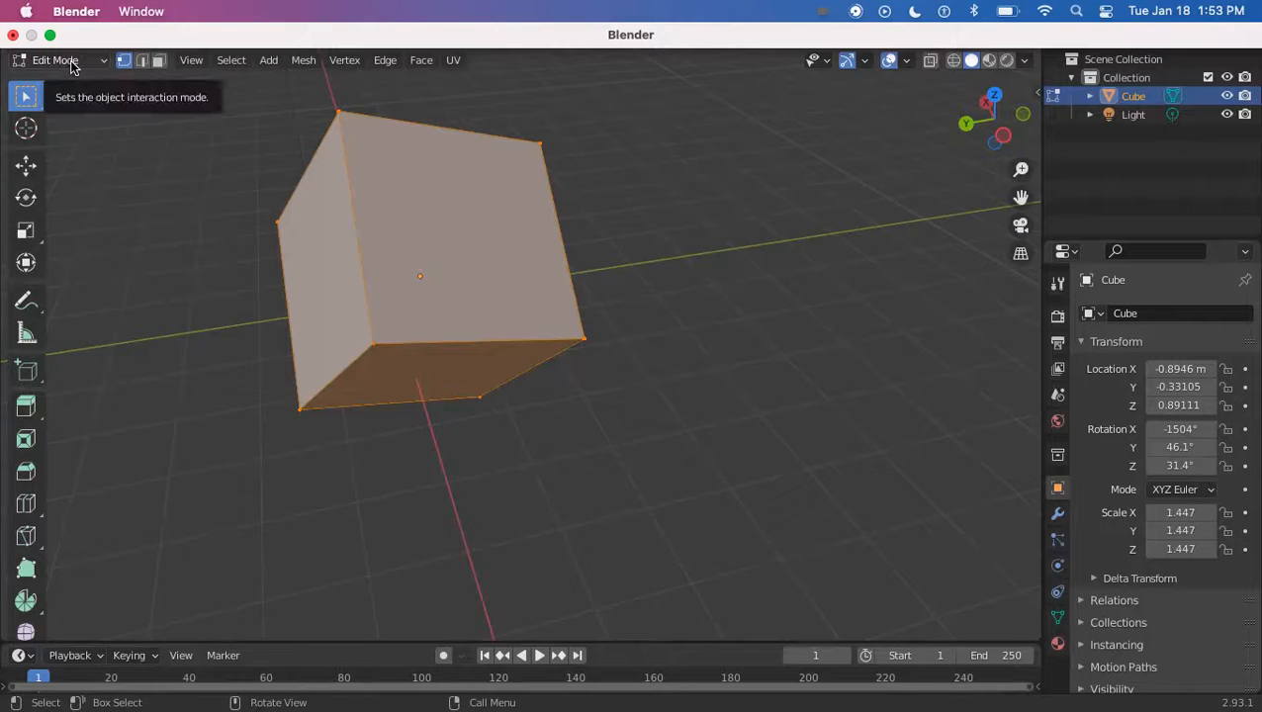
key(b)
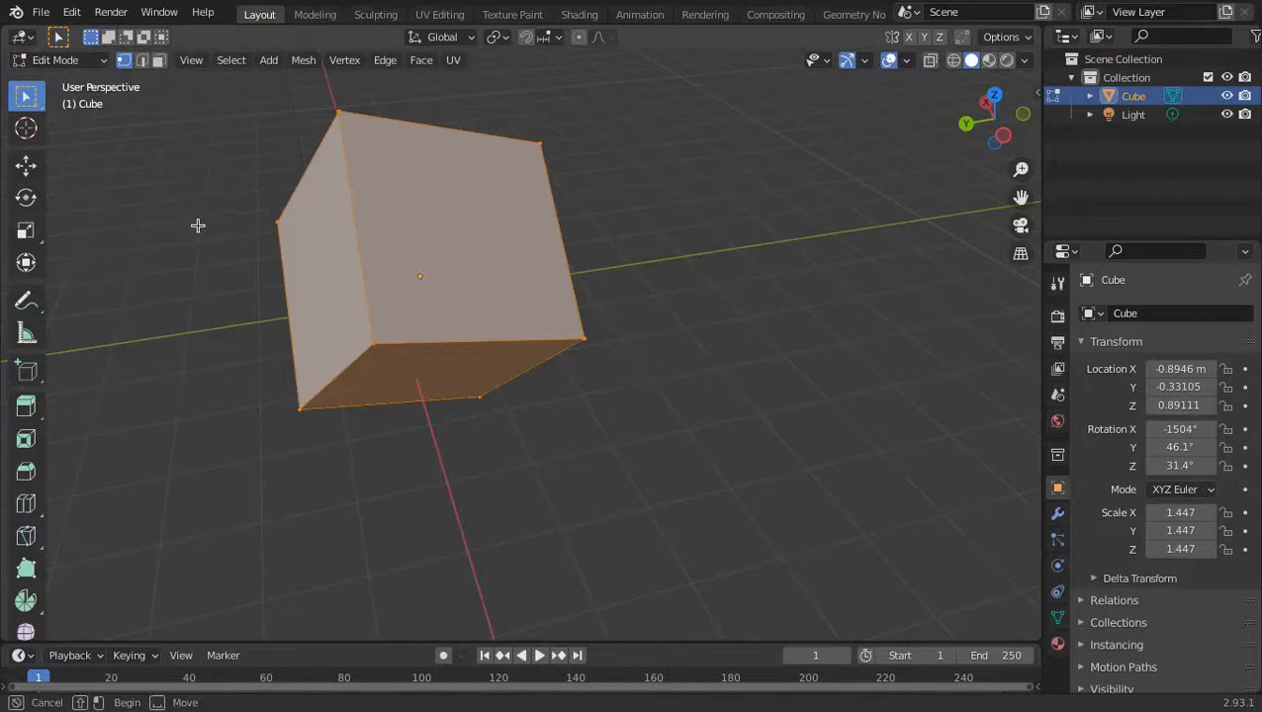
click(198, 225)
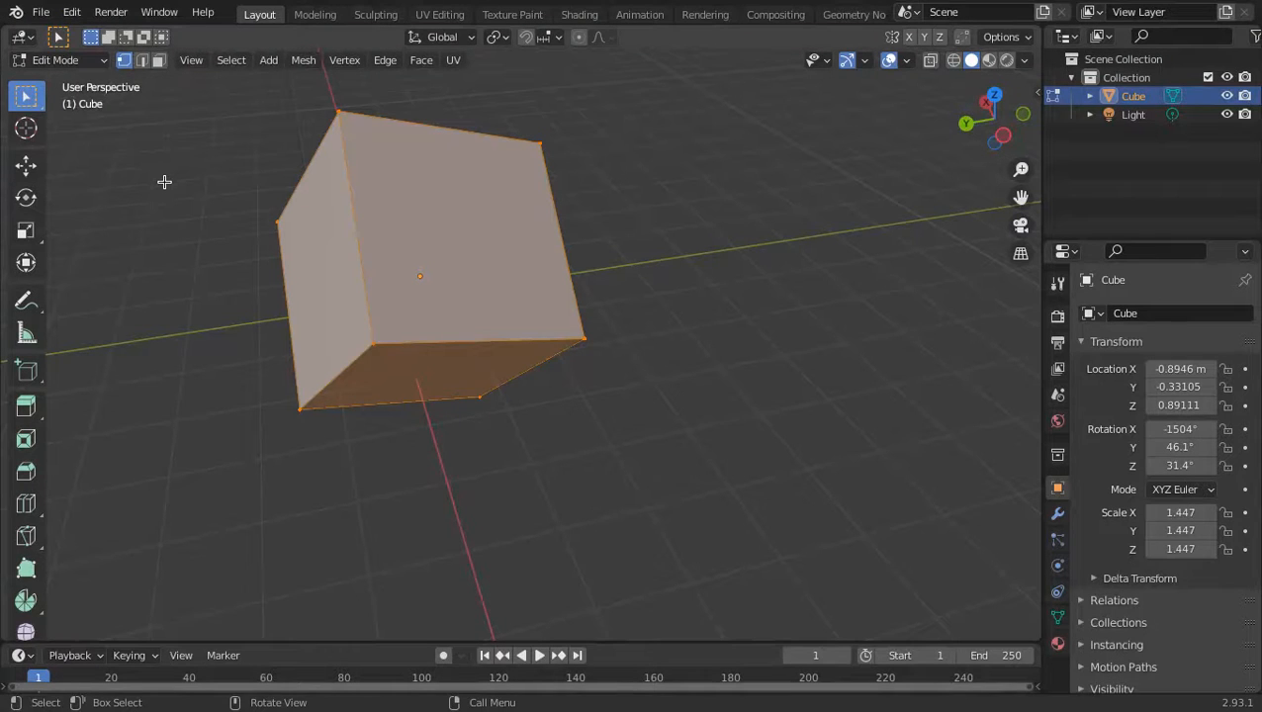
click(161, 167)
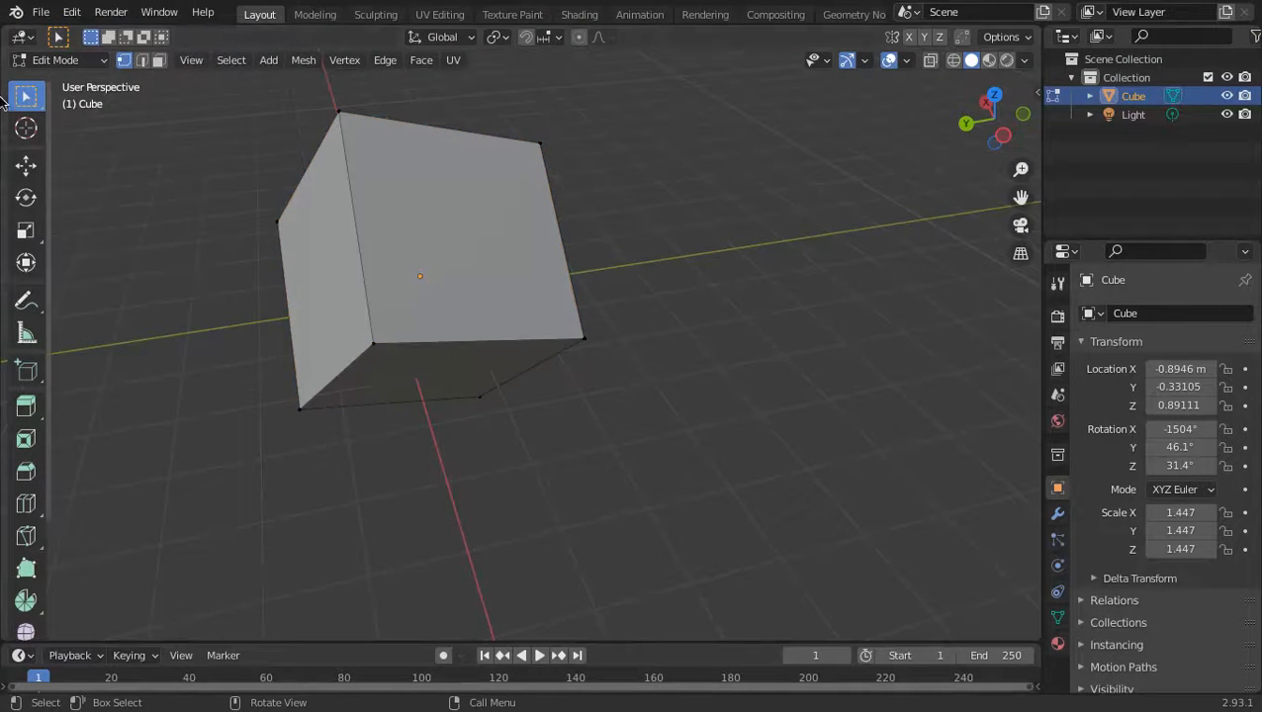
- Return to Object Mode and scale the cube up uniformly to a scale of about 6.815
click(57, 59)
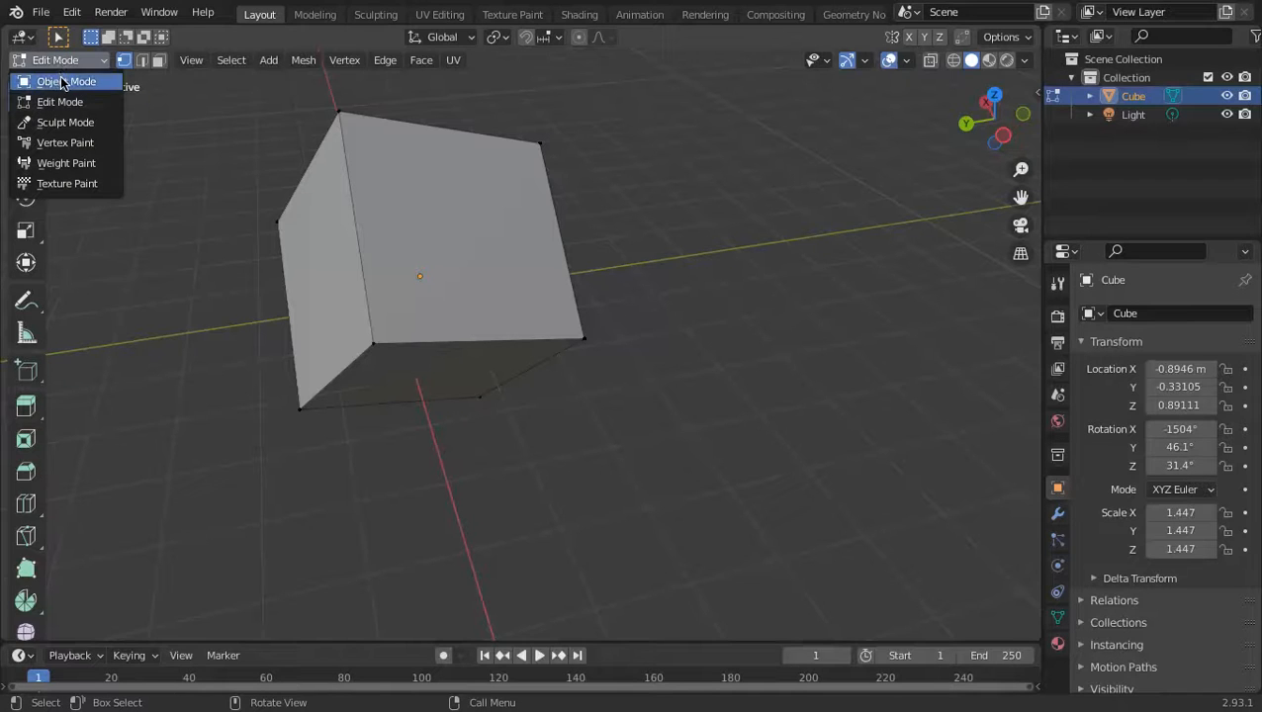
click(61, 80)
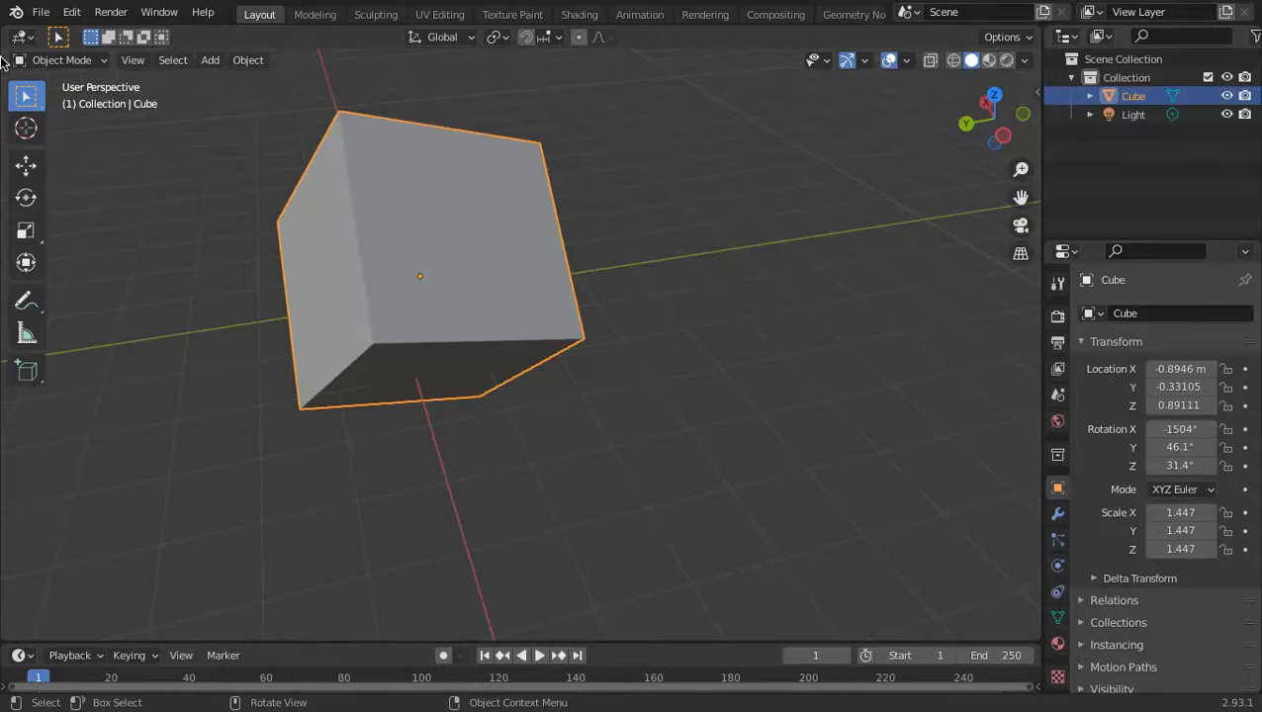
key(s)
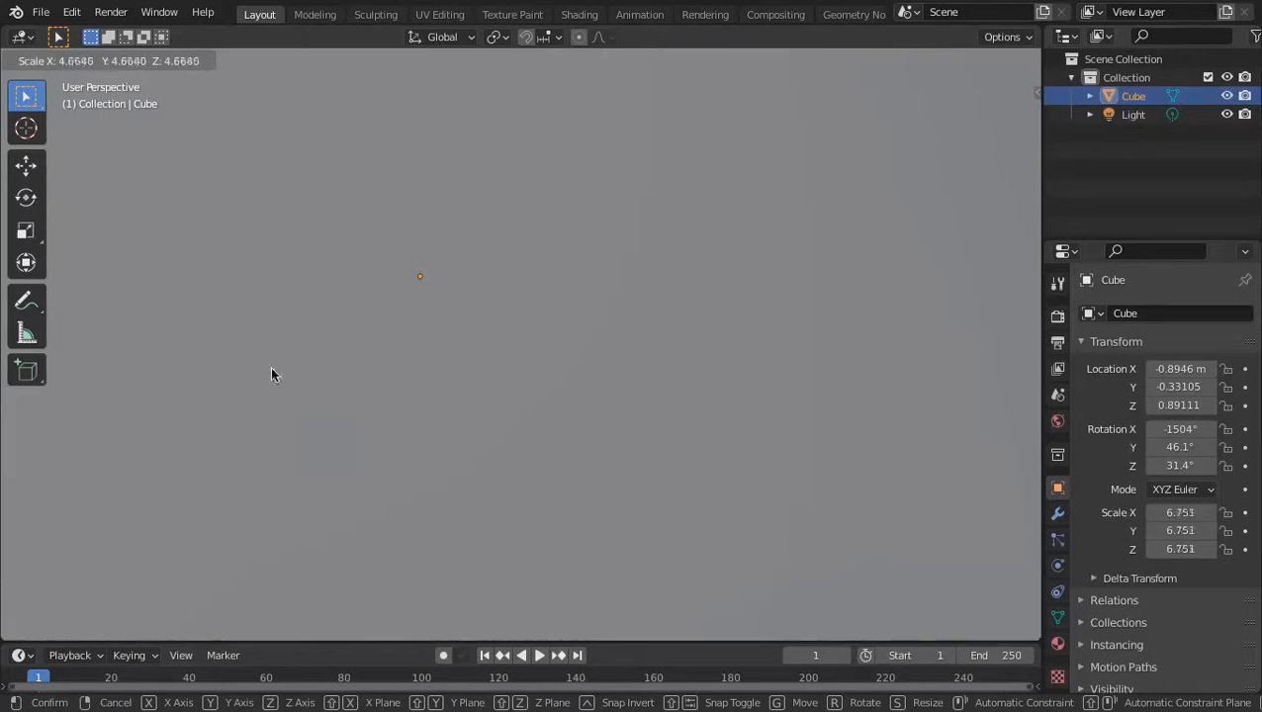
click(268, 366)
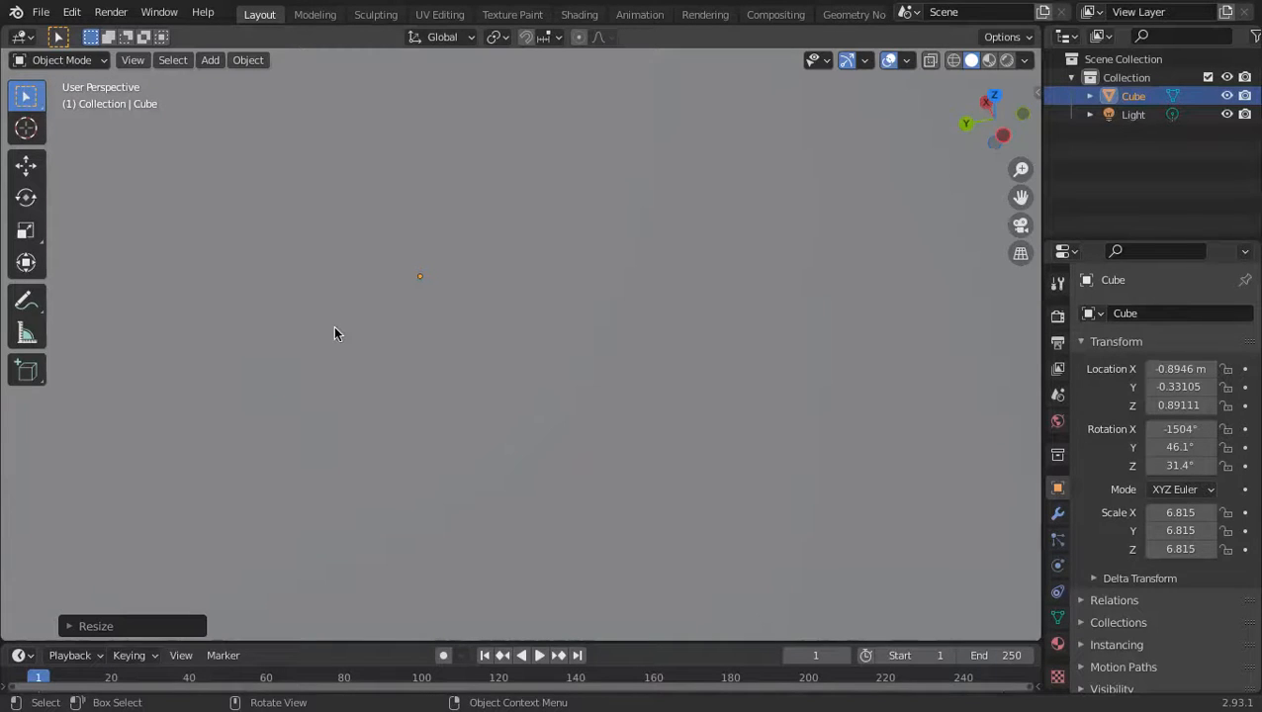
- Scale the cube down uniformly to about 1.183 and rotate it freely to about X -1259°, Y 178°, Z 181°
key(s)
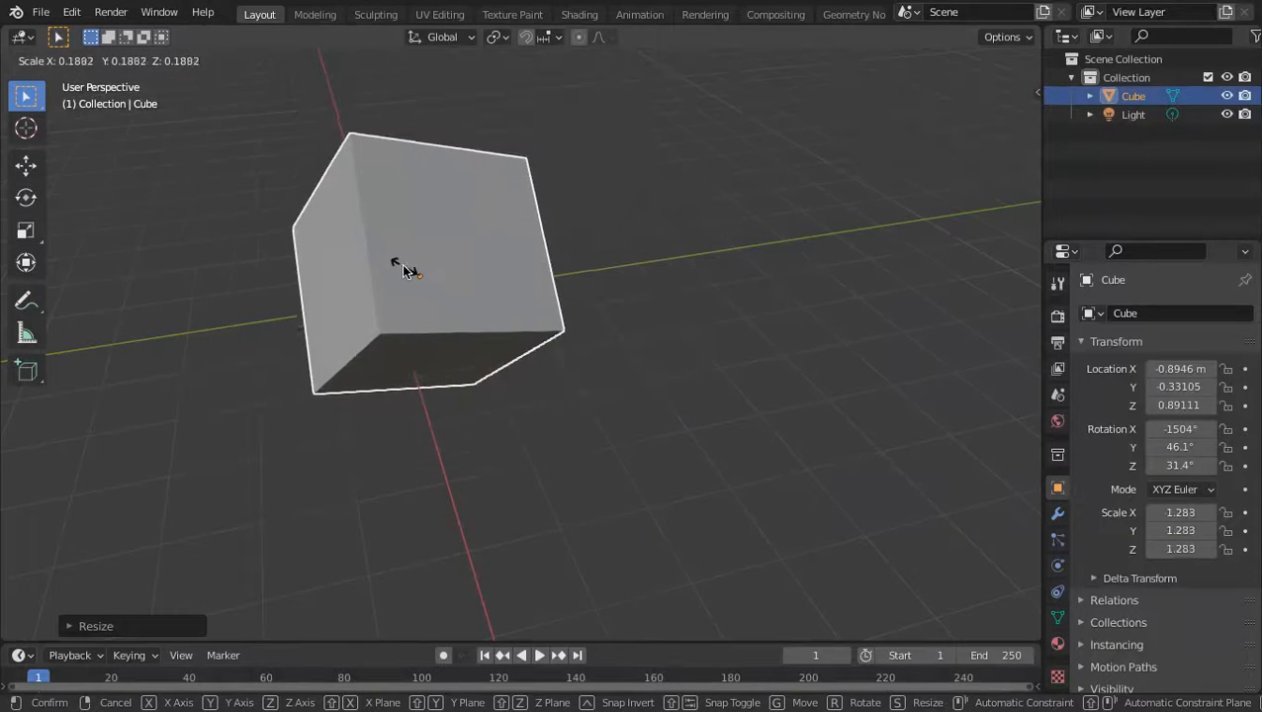
click(404, 275)
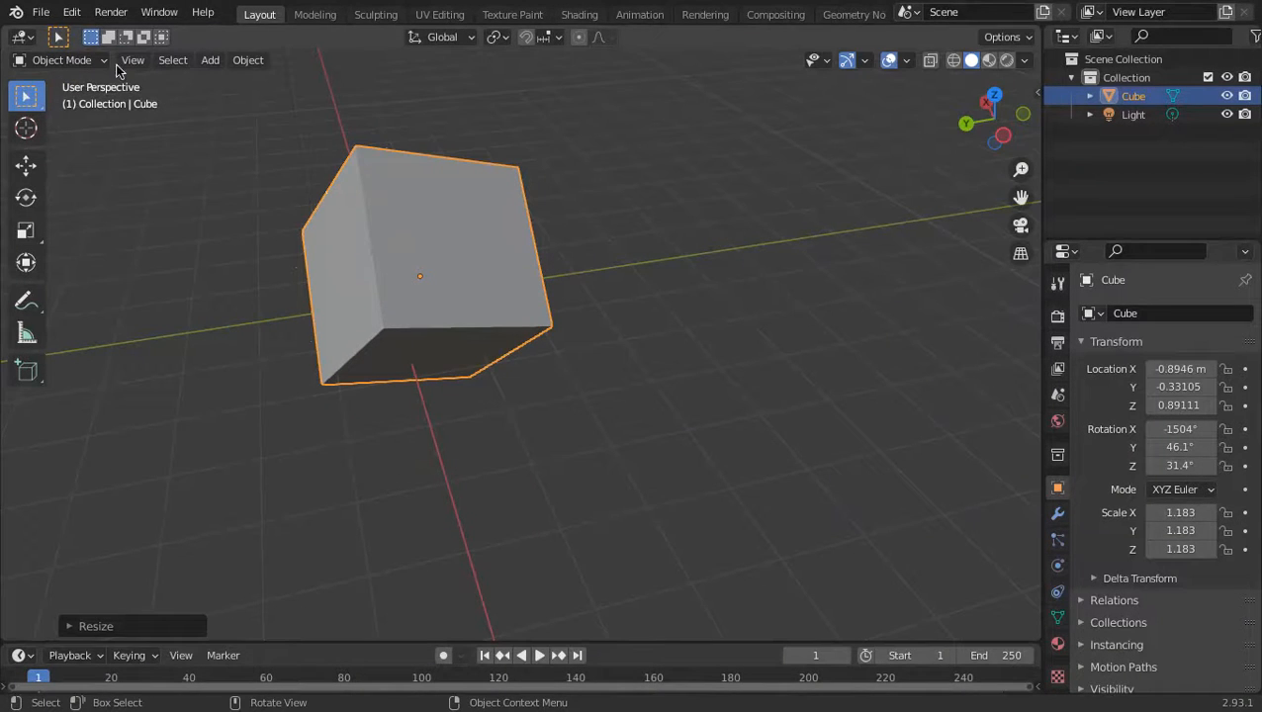
key(r)
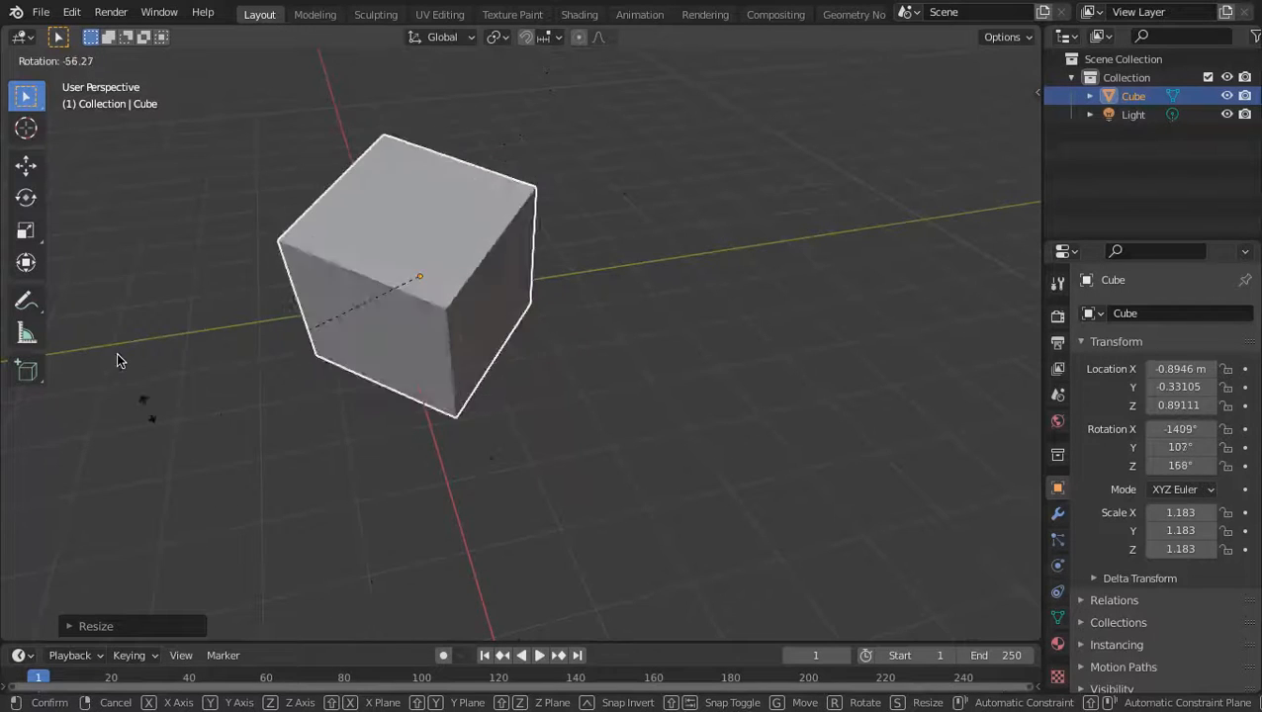
click(479, 187)
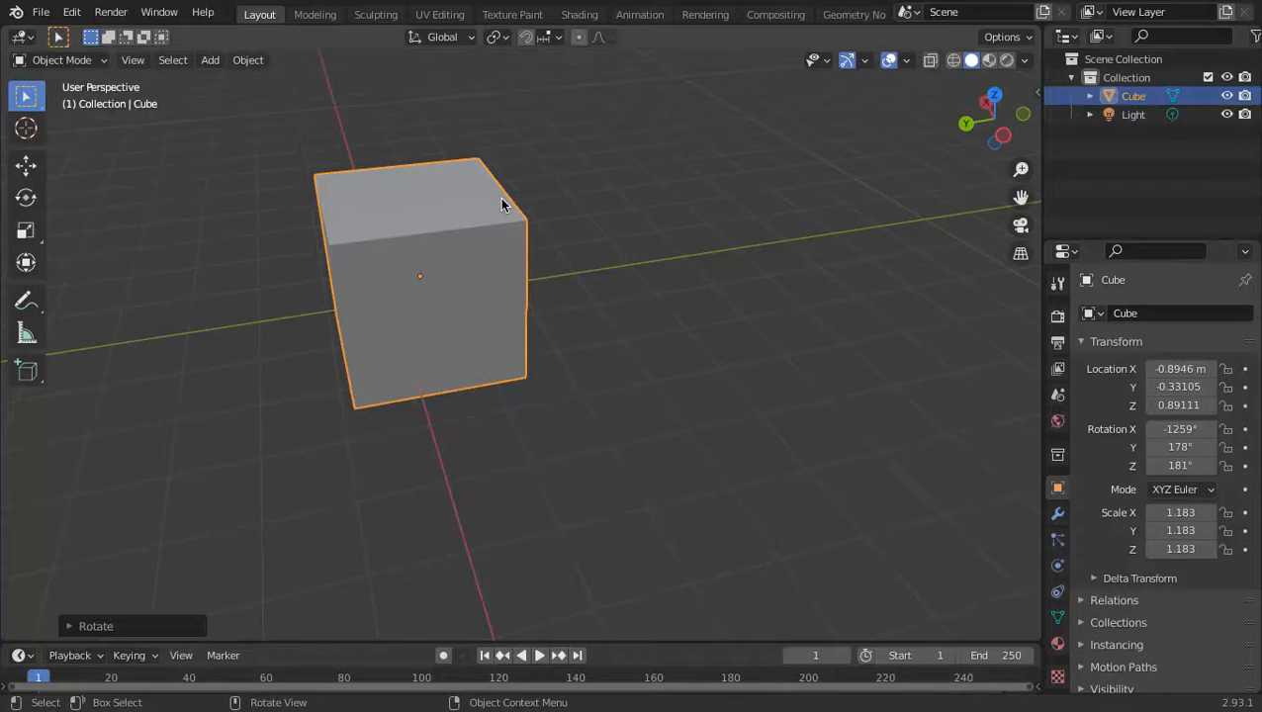
- Copy and paste the selected cube, and move both overlapping cubes together to about X -1.30, Y -1.51, Z 0.83 m
click(523, 196)
click(485, 229)
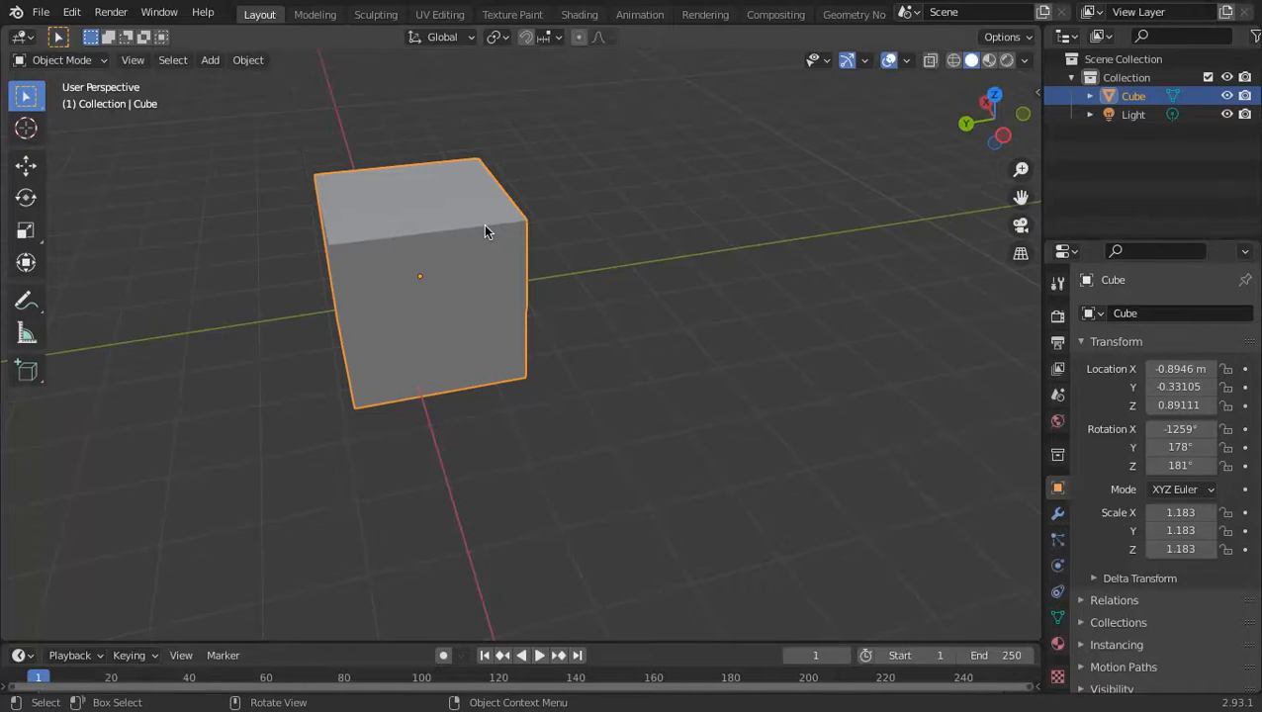
key(ctrl+c)
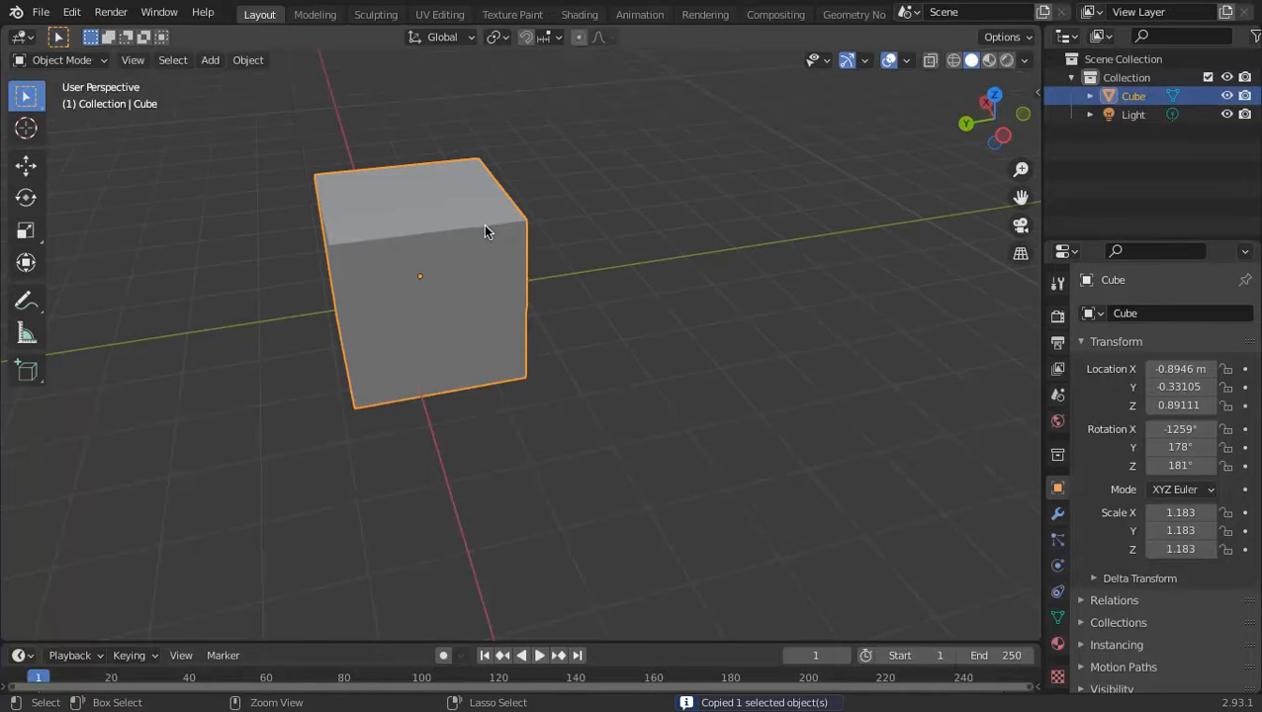
key(ctrl+v)
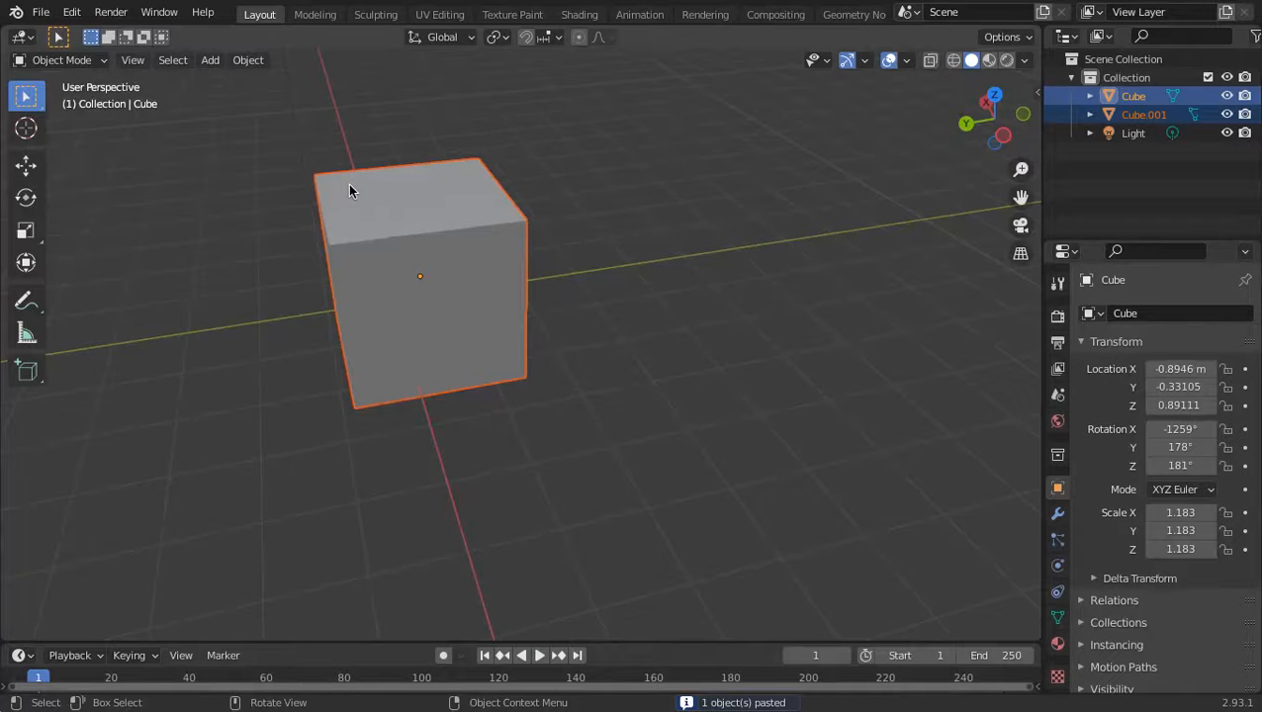
key(g)
click(441, 194)
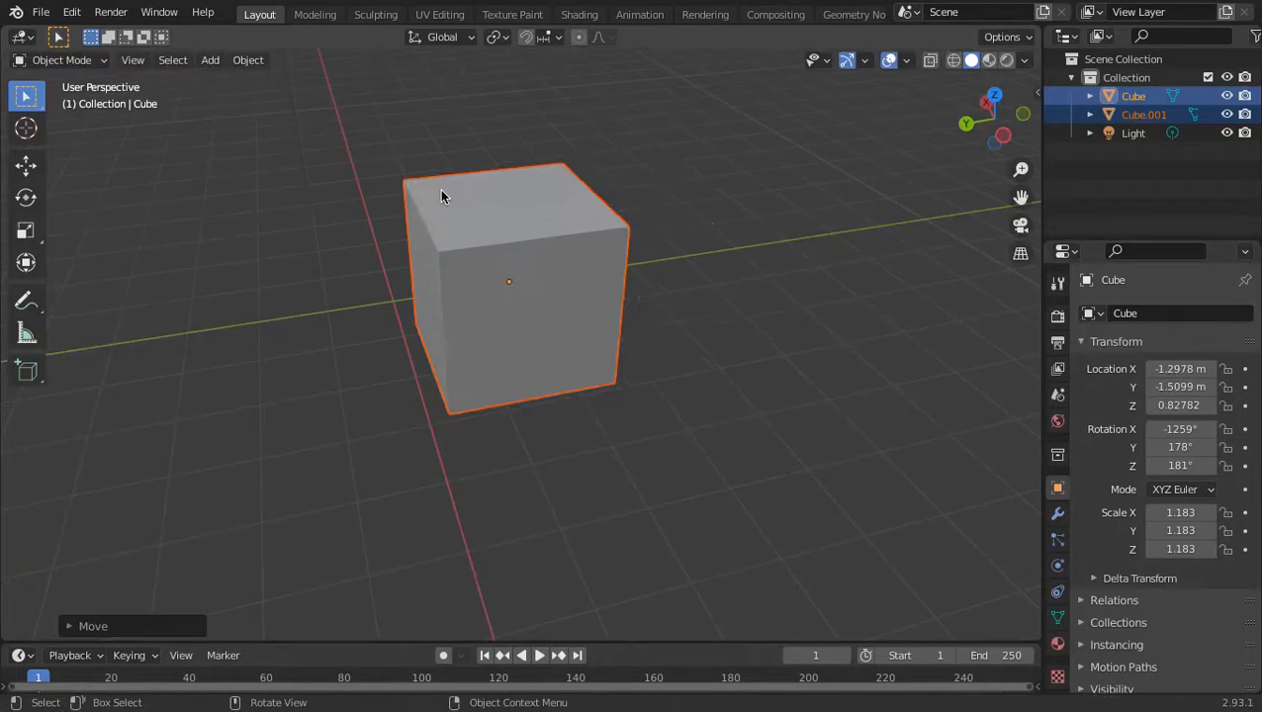
- Examine the general editing commands and the object commands for copying and pasting the selected cubes
click(75, 10)
click(75, 10)
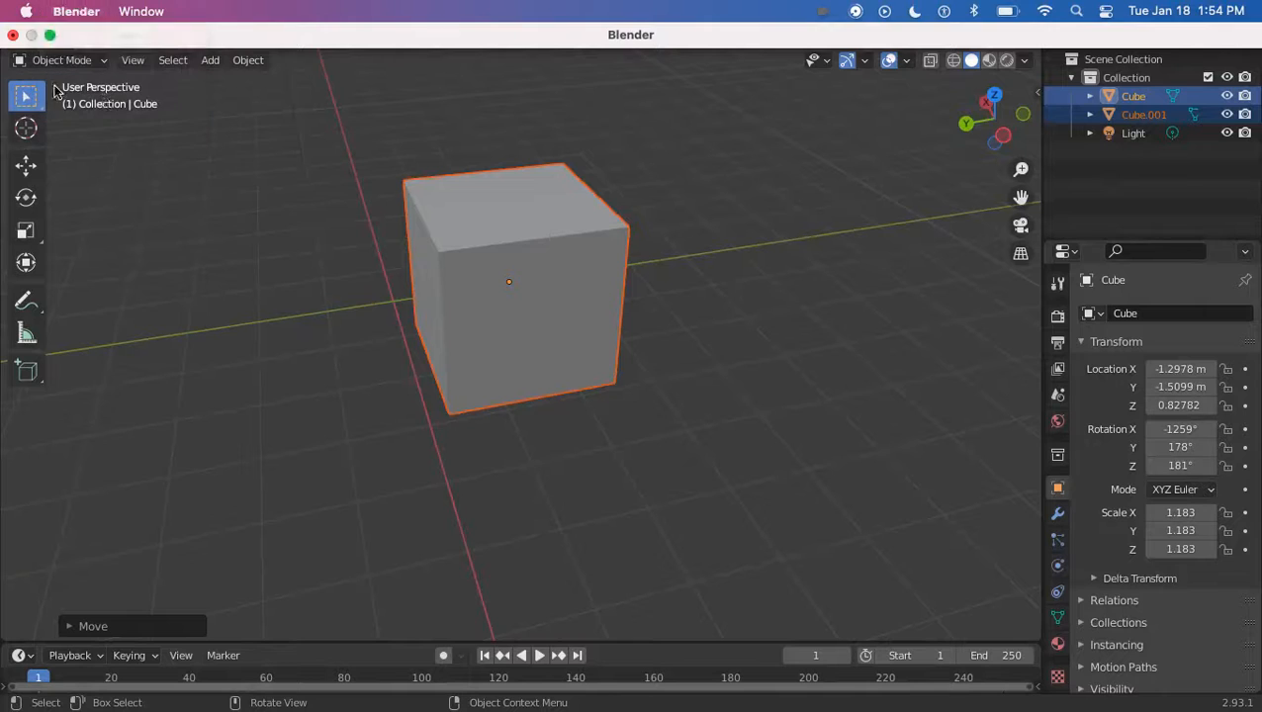
click(72, 12)
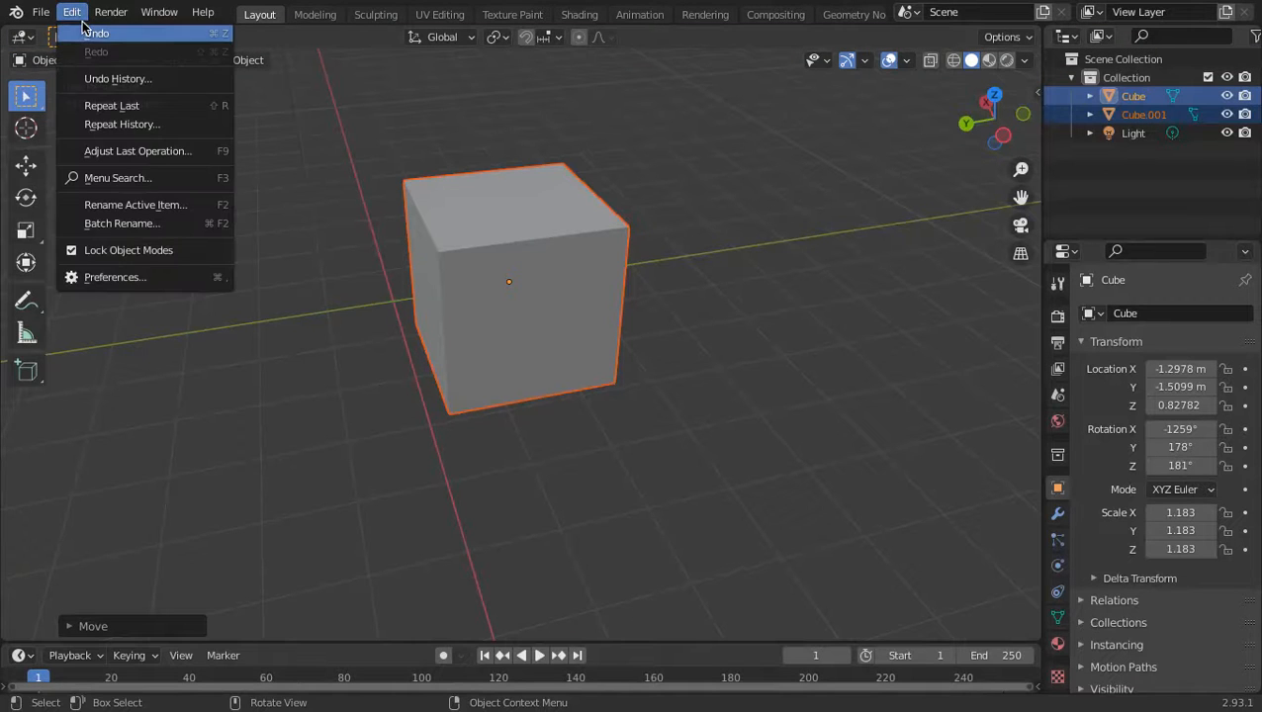
click(91, 19)
click(78, 17)
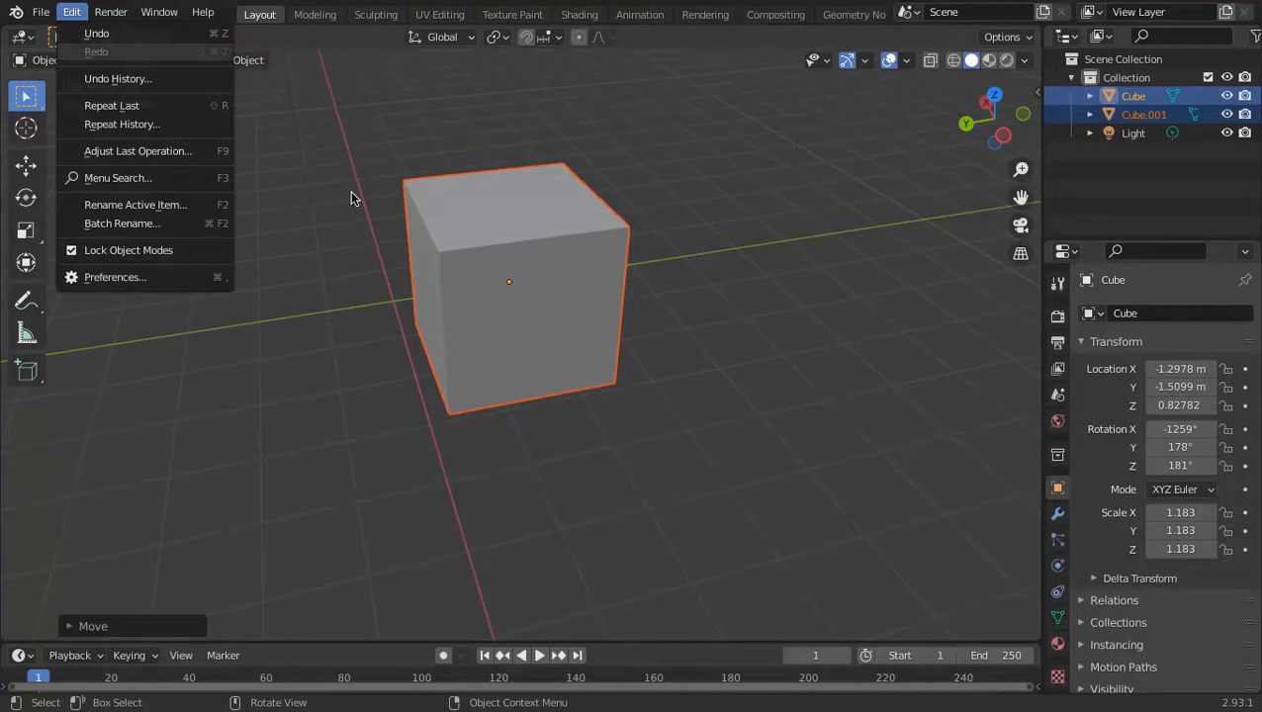
right_click(515, 282)
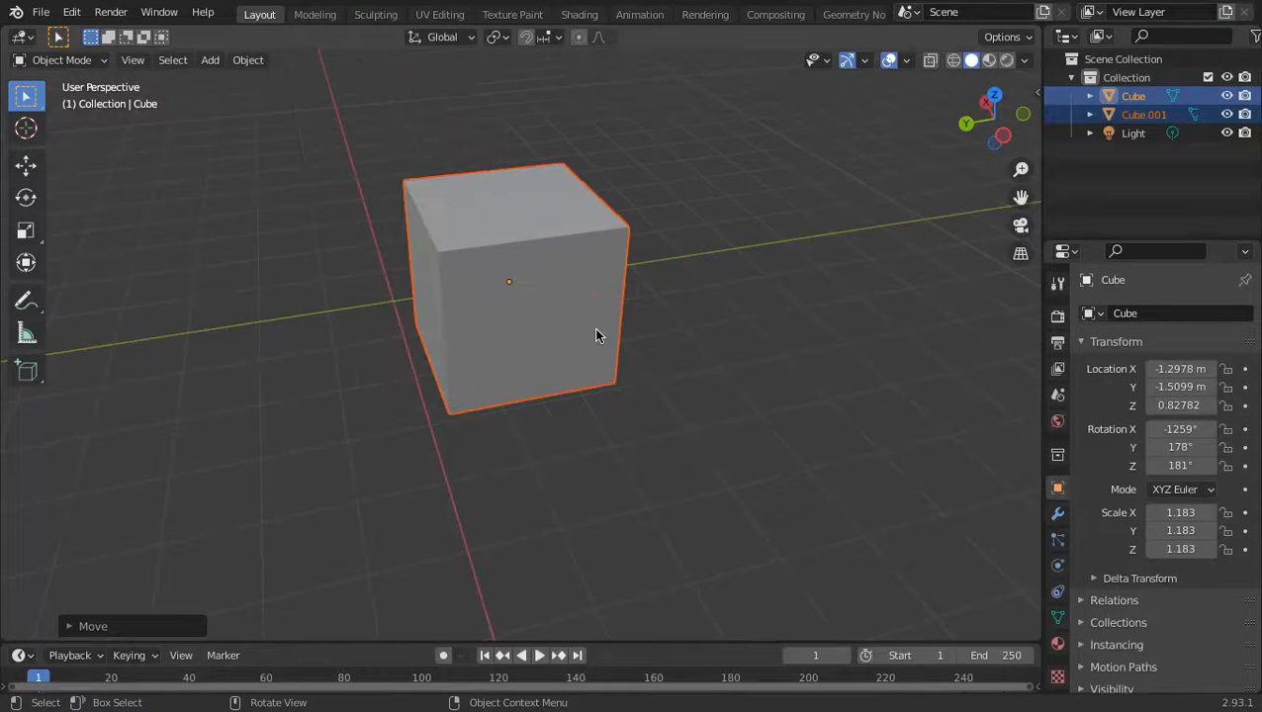
right_click(568, 334)
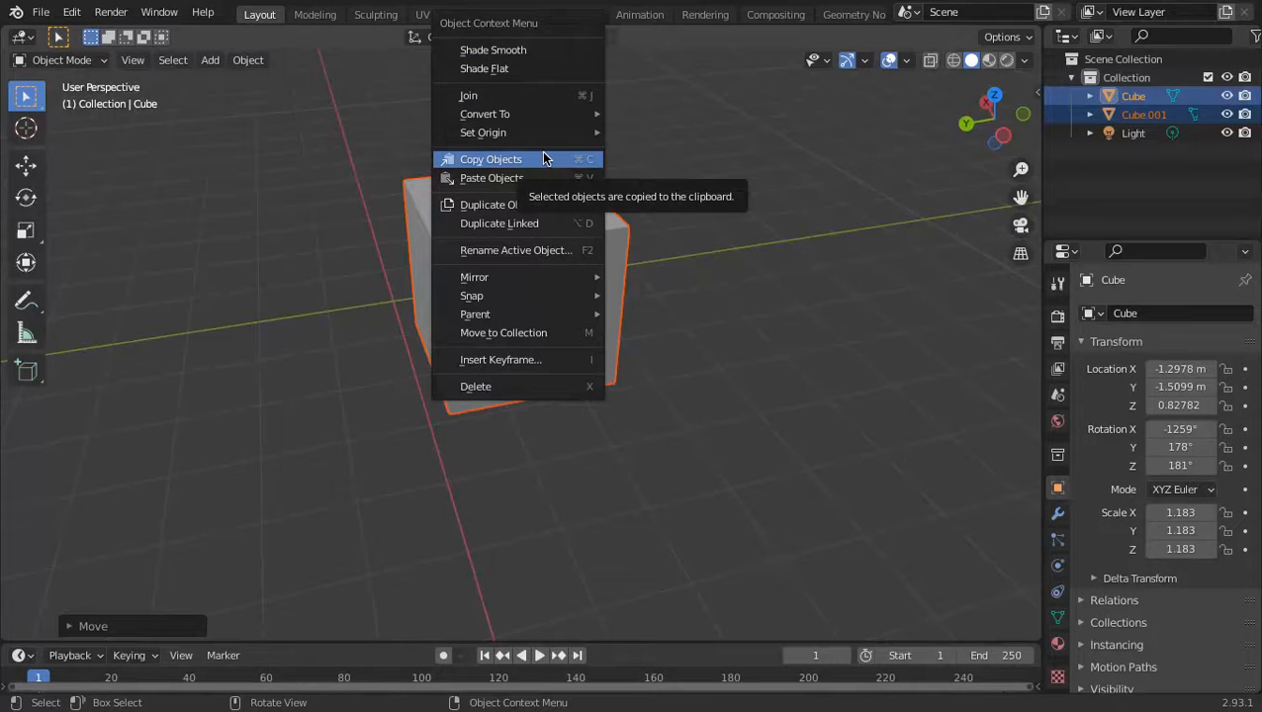
key(ctrl)
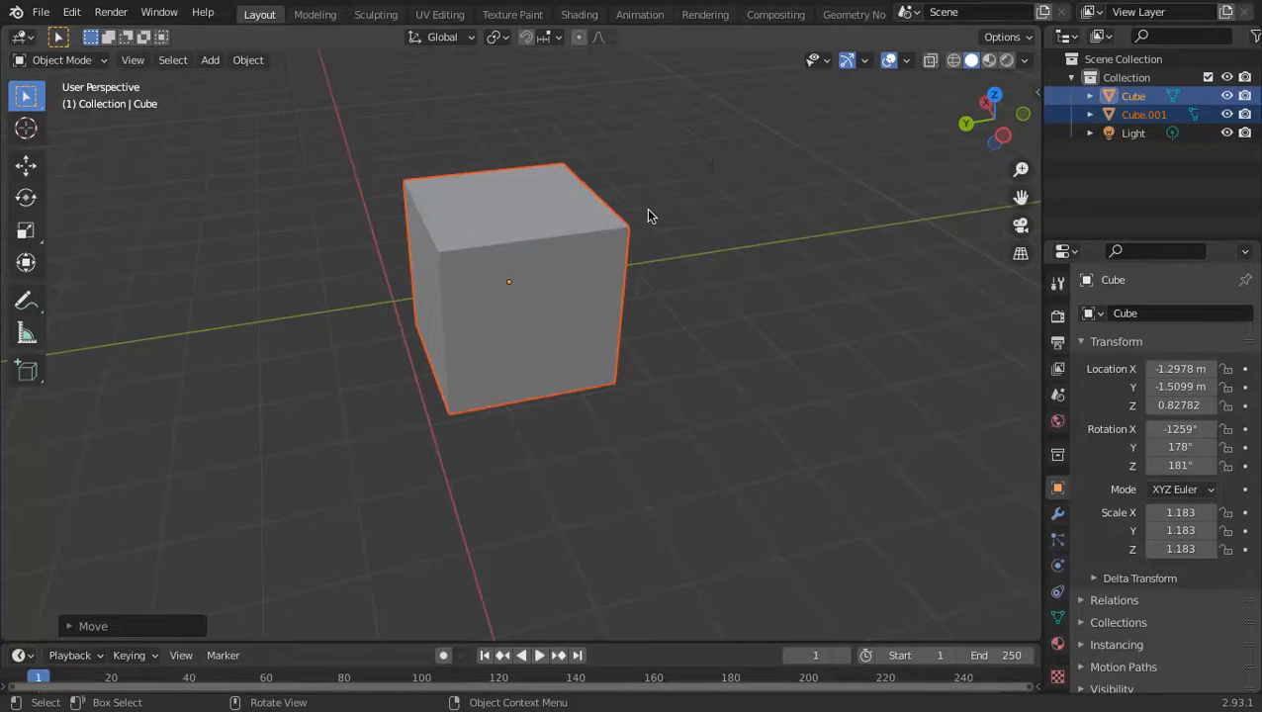
- Select only one of the two overlapping cubes and move it beside the other, to about X -1.94, Y -4.31, Z 1.10 m
click(648, 216)
click(567, 238)
key(g)
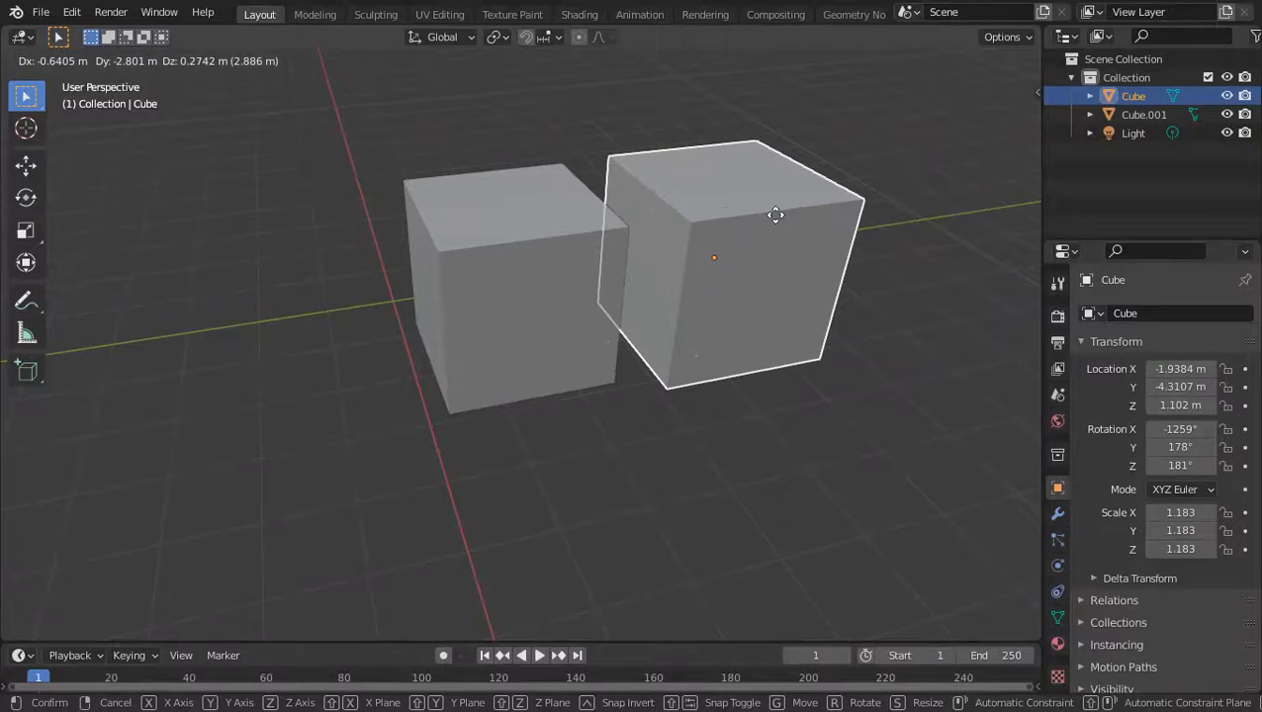
click(775, 214)
- Copy and paste the moved cube, and place the duplicate on the opposite side of the middle cube to form a row of three
key(ctrl+c)
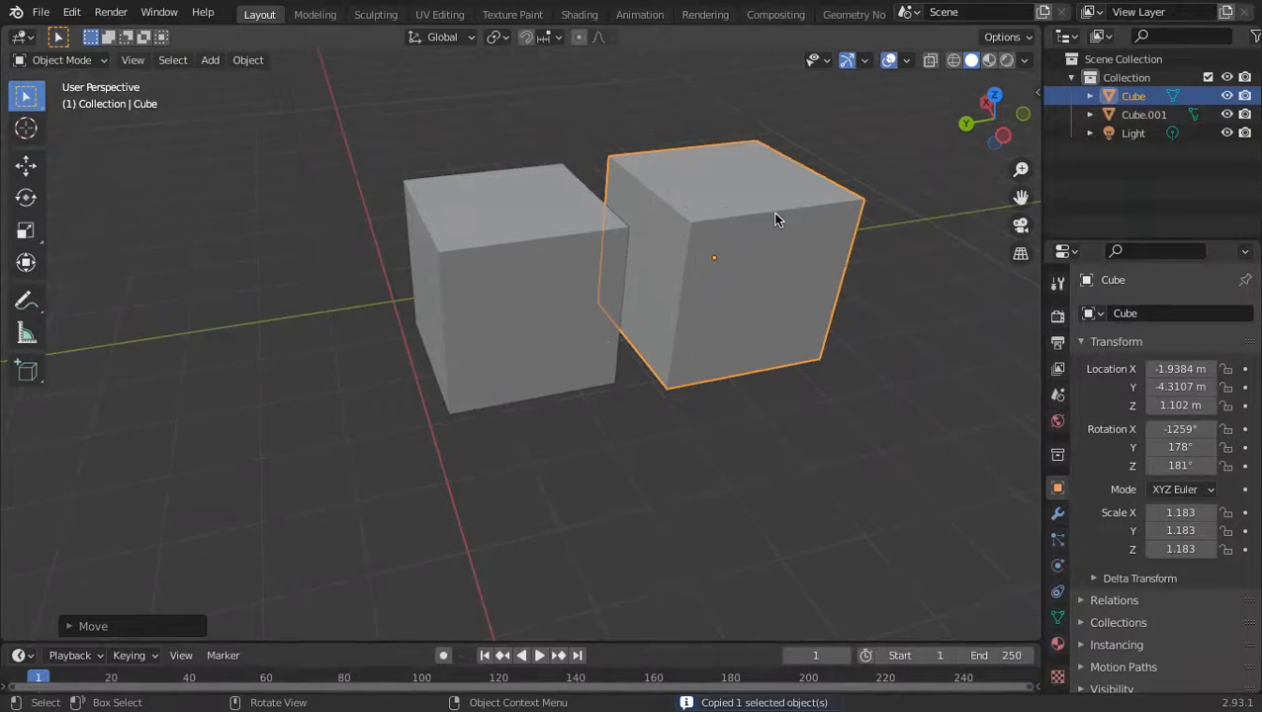
key(ctrl+v)
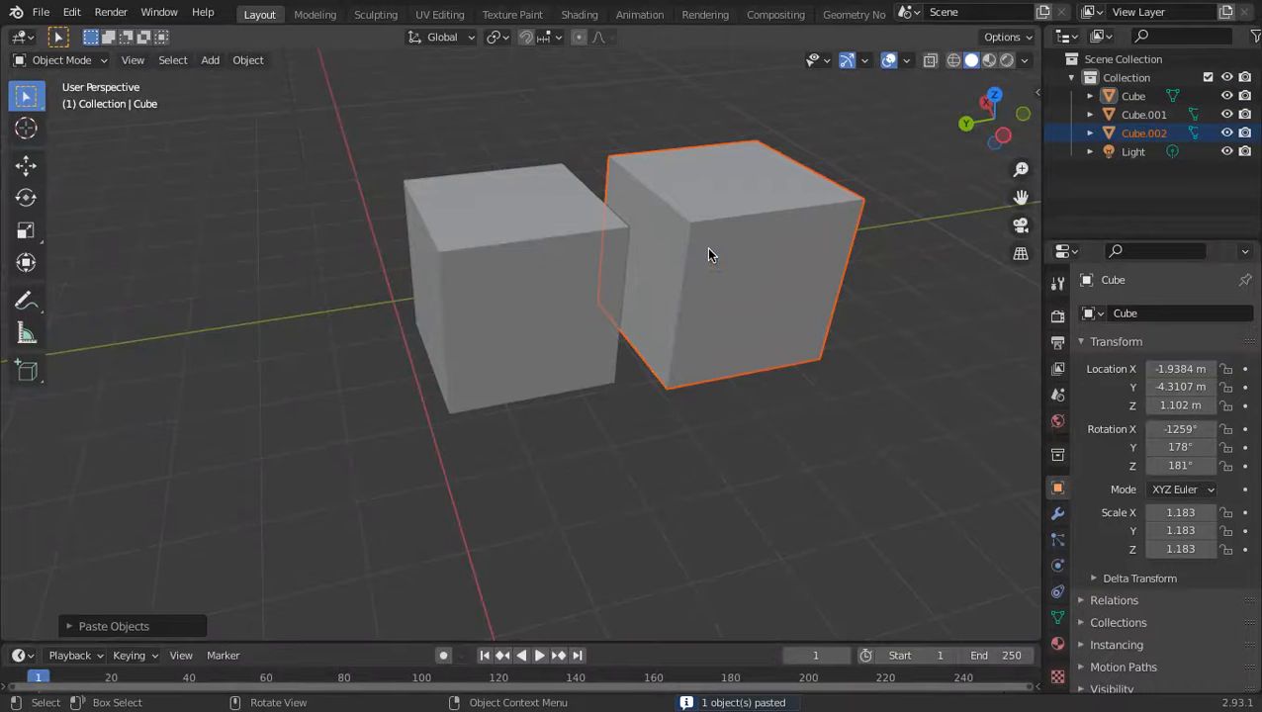
key(g)
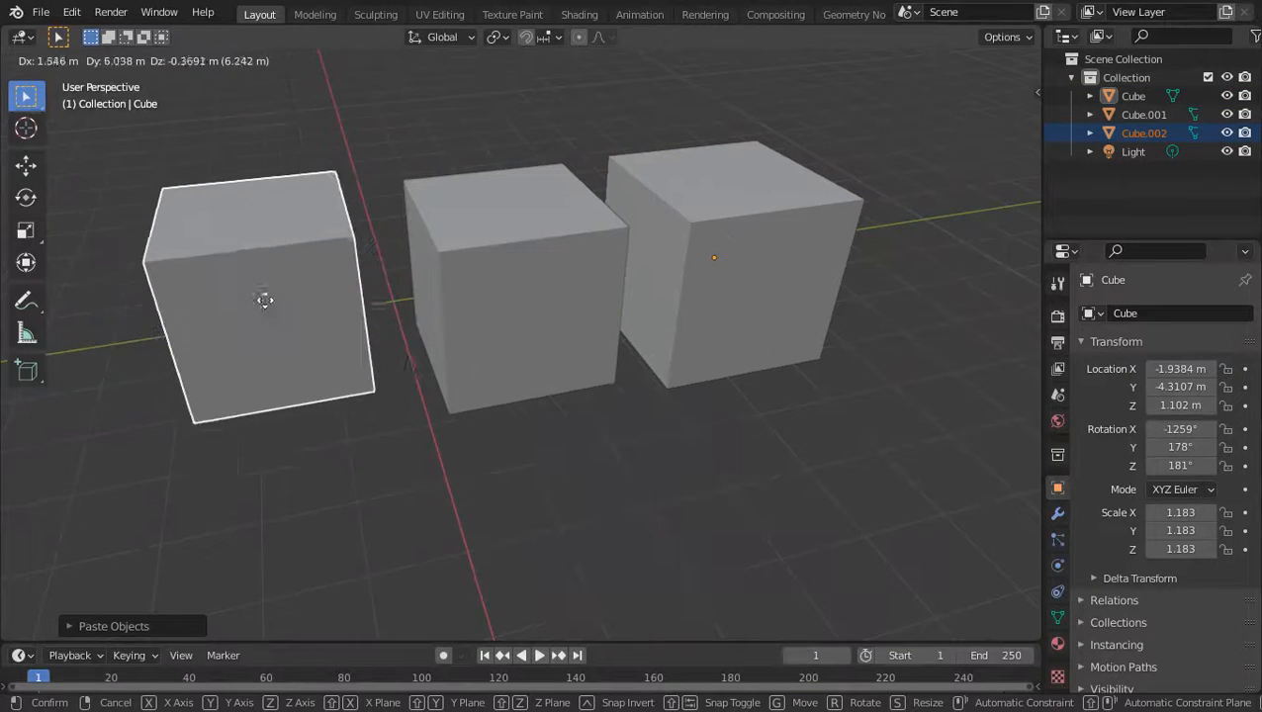
click(280, 310)
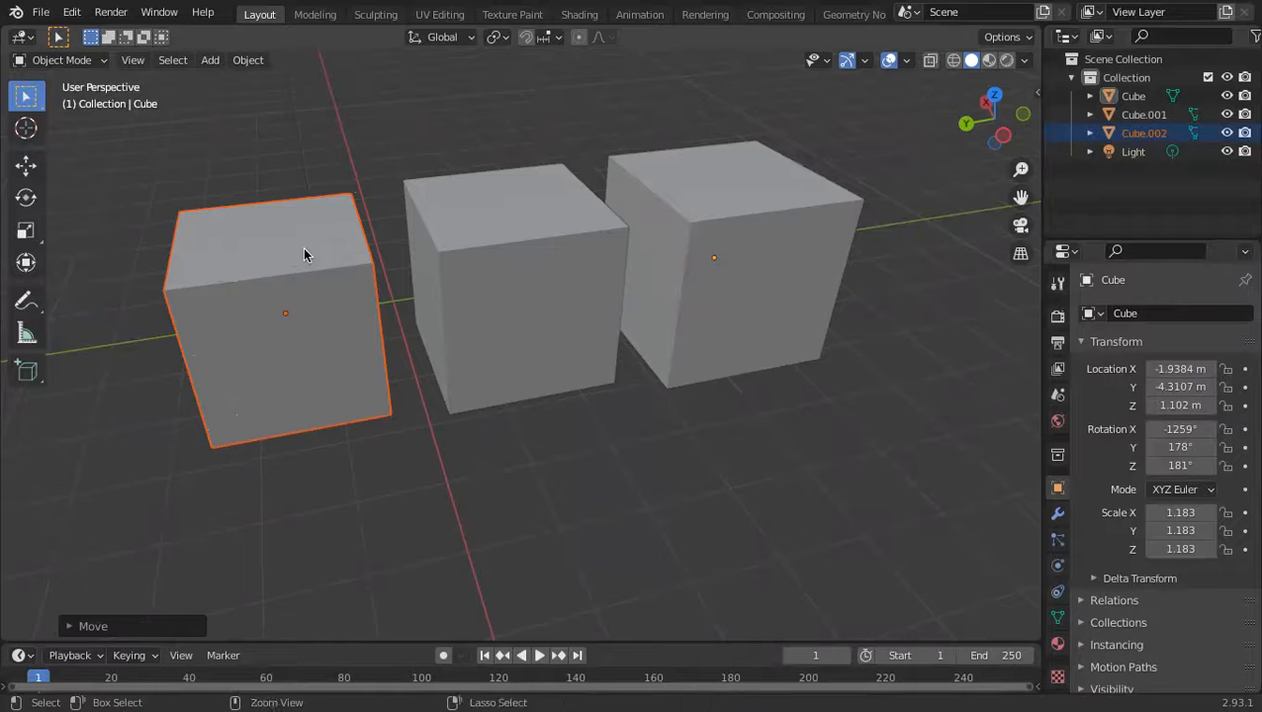
- Copy and paste the newest cube, and move the duplicate above its source and the middle cube, to about X 0.08, Y 0.15, Z 2.00 m
key(ctrl+c)
key(ctrl+v)
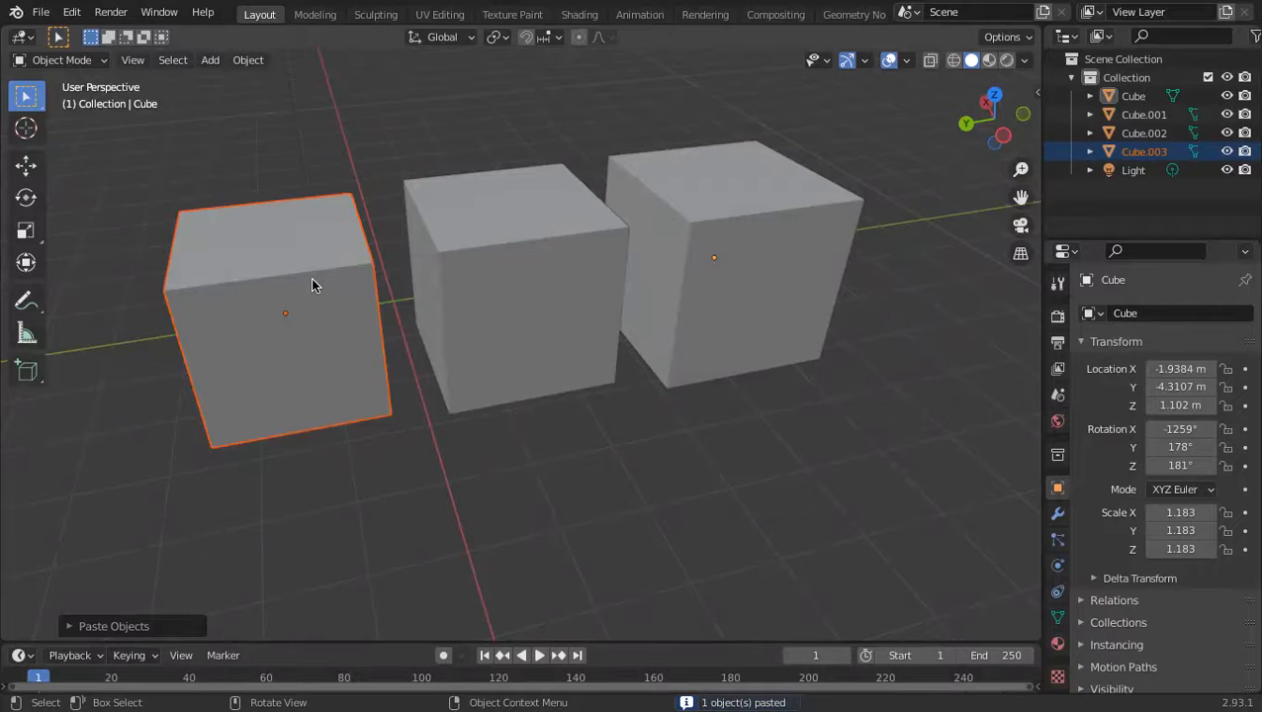
key(g)
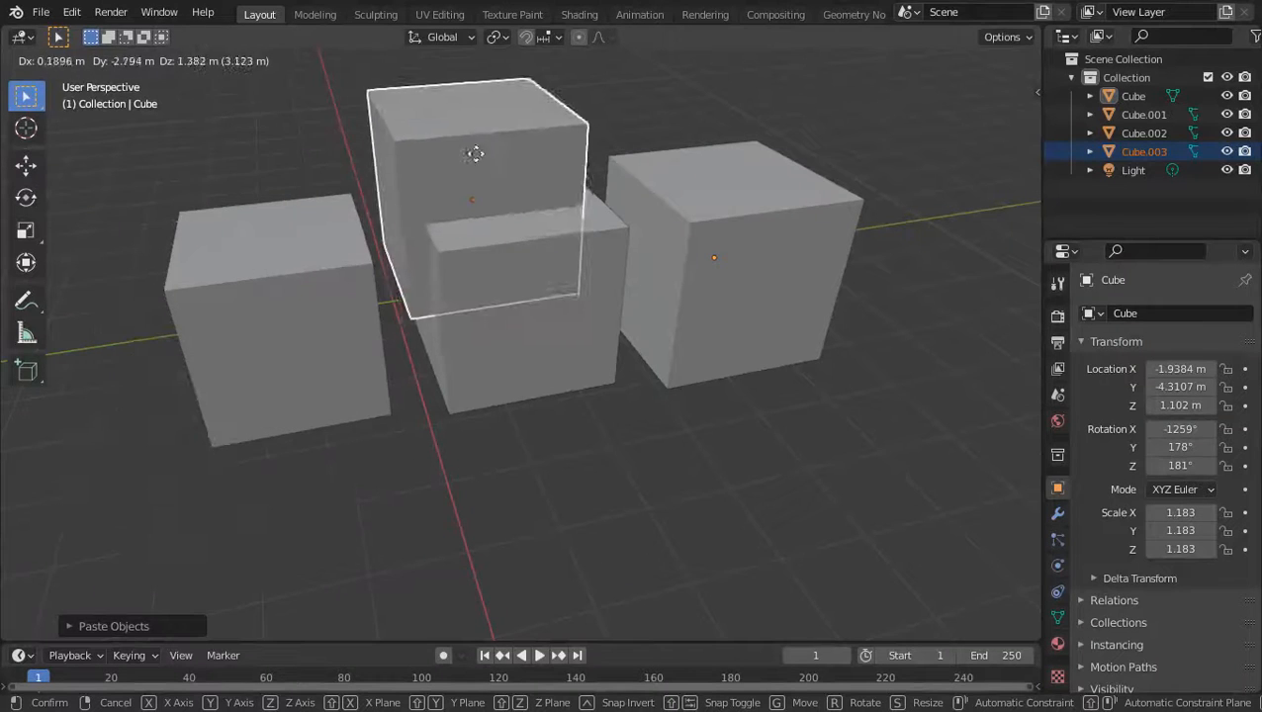
click(393, 149)
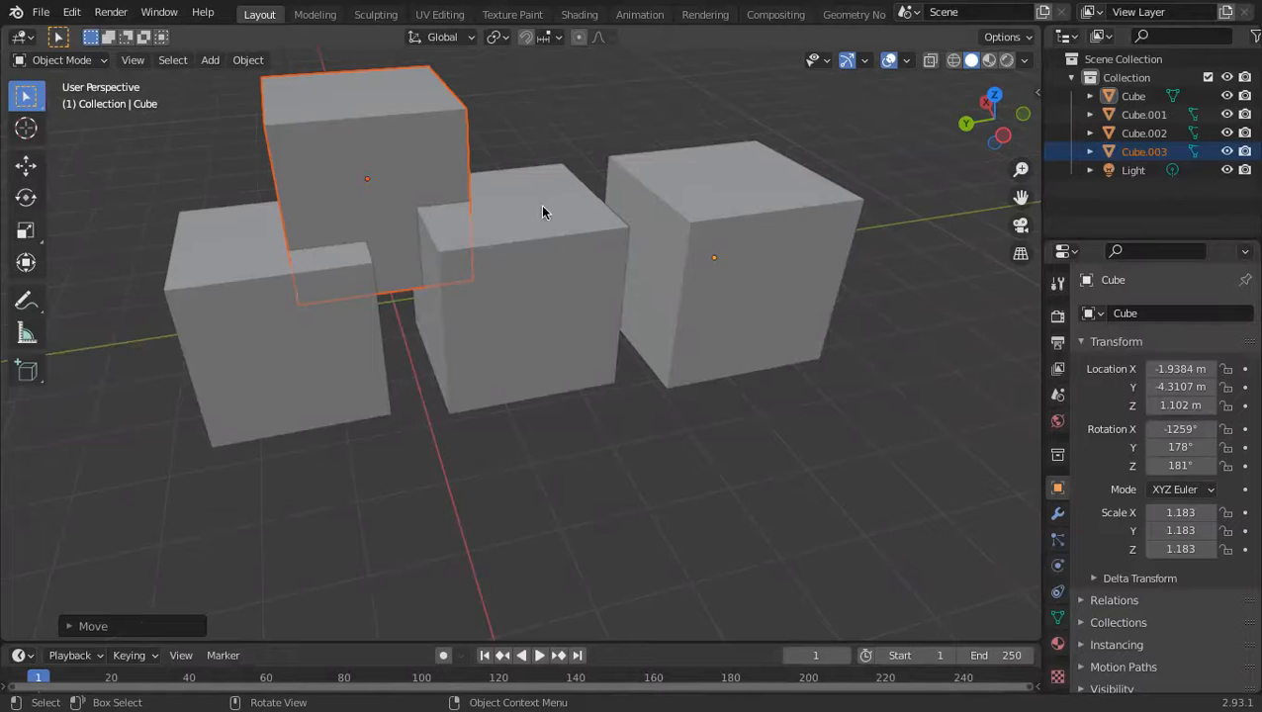
- Paste the copied cube again and move it up beside the raised cube, above the other two cubes in the row
key(ctrl+v)
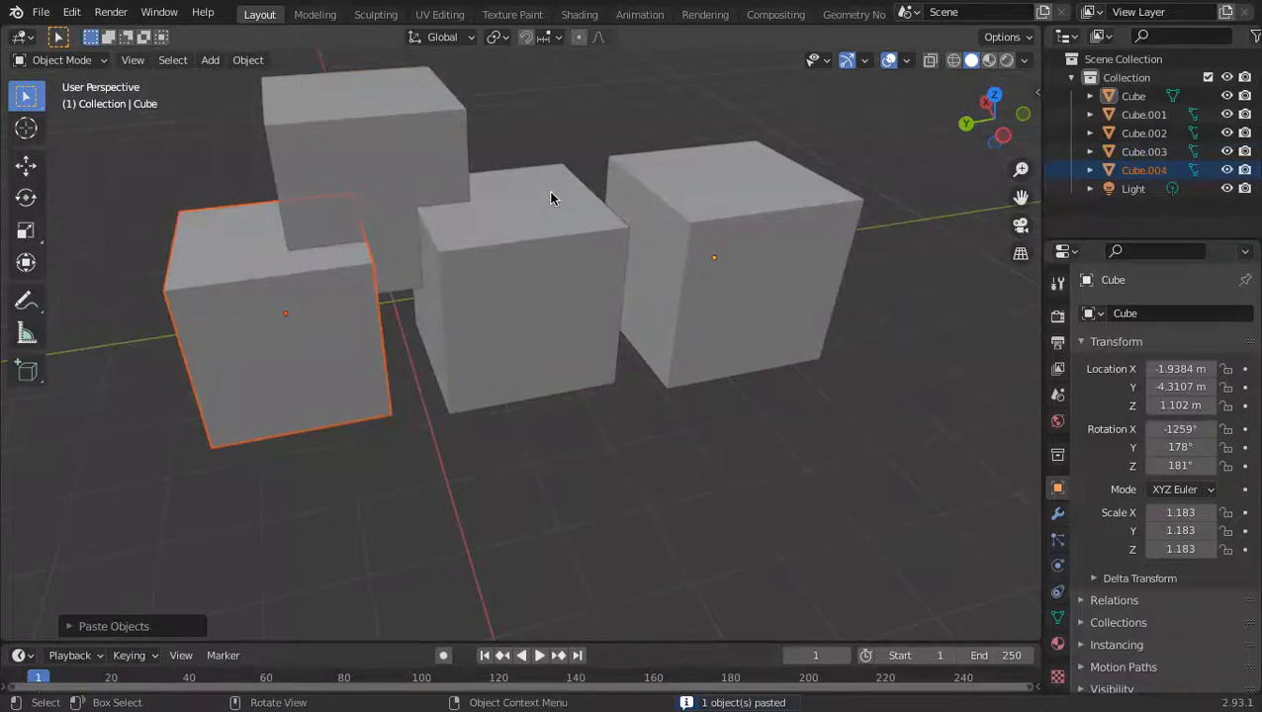
key(g)
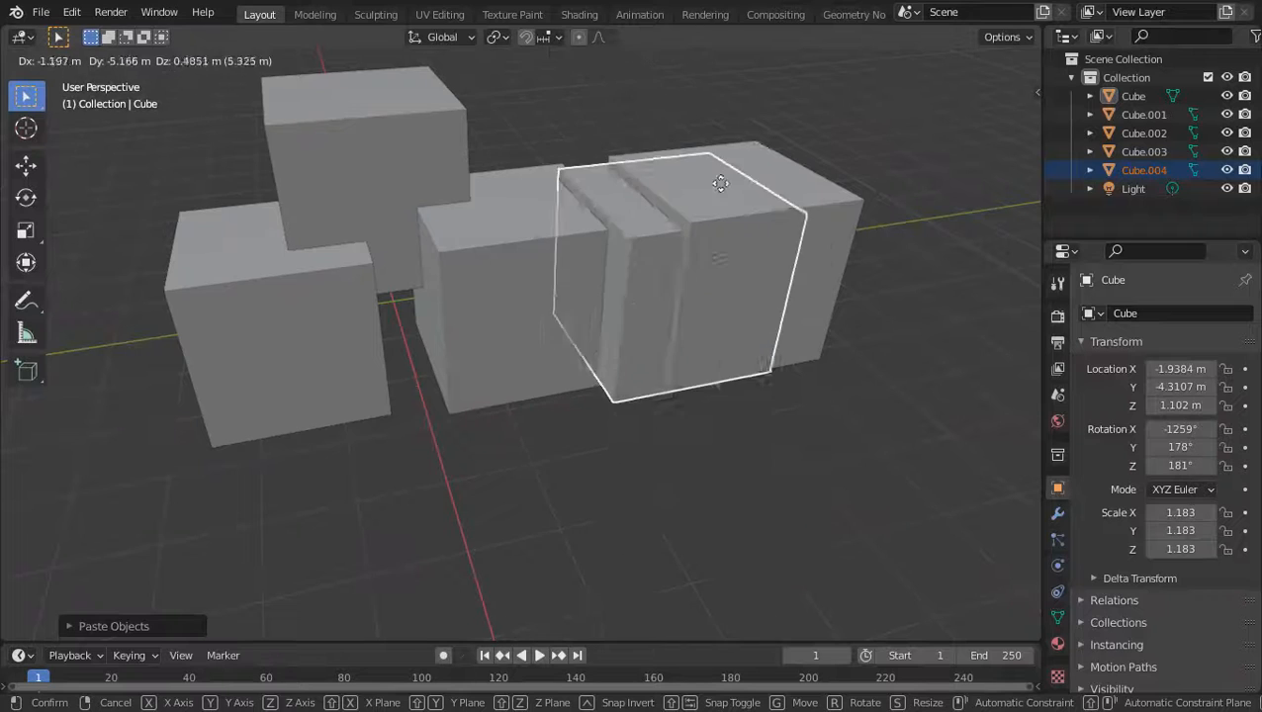
click(647, 76)
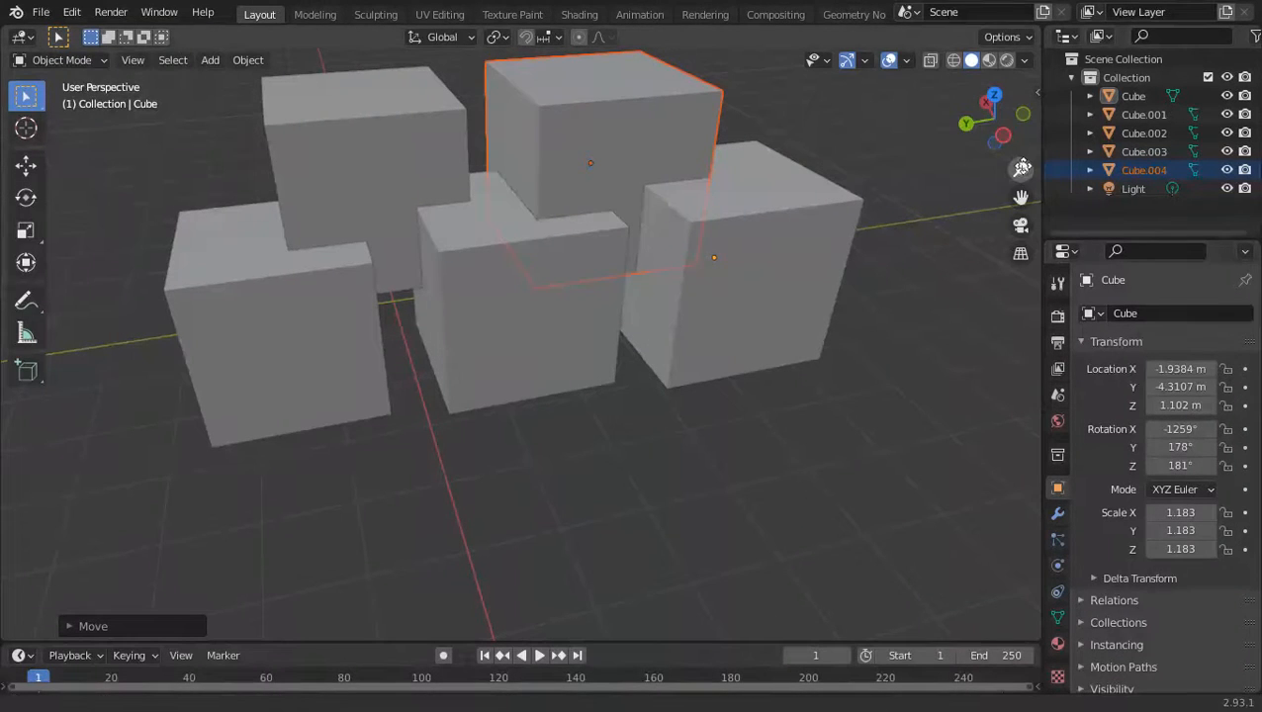
- Raise the last pasted cube so that it rests higher on the two cubes beneath it
drag(1022, 169, 1019, 237)
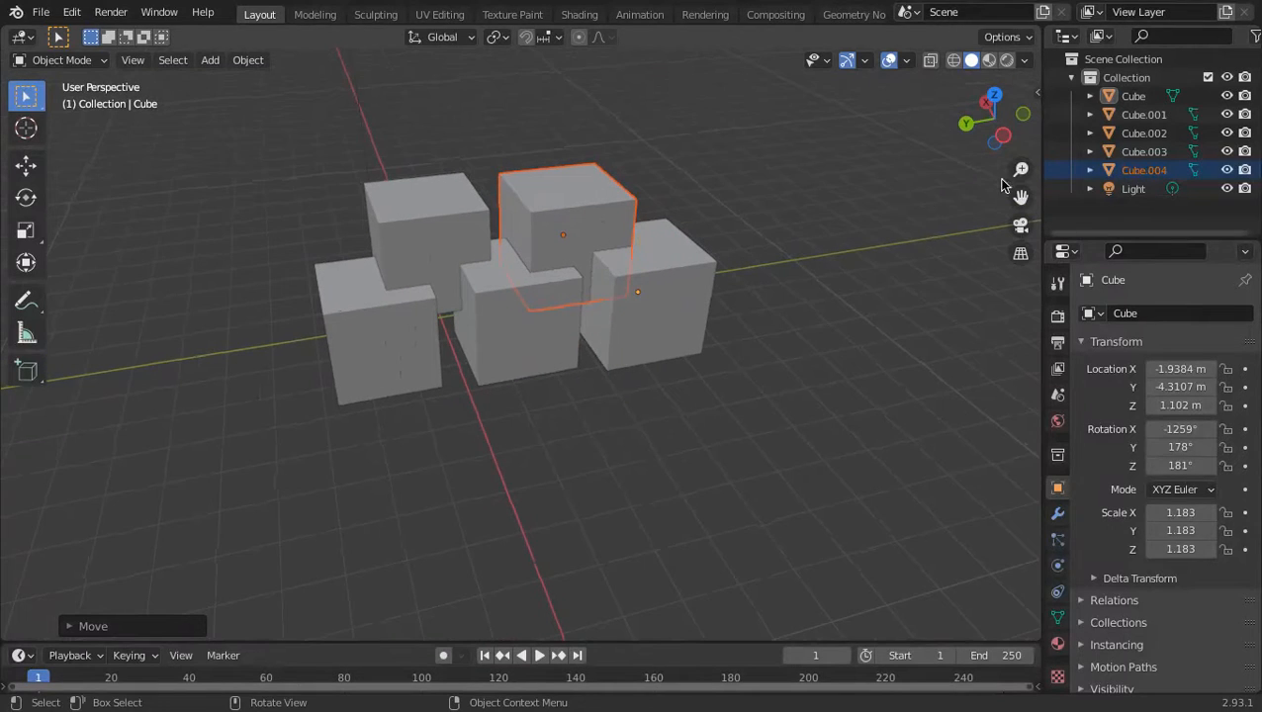
middle_drag(765, 269, 936, 242)
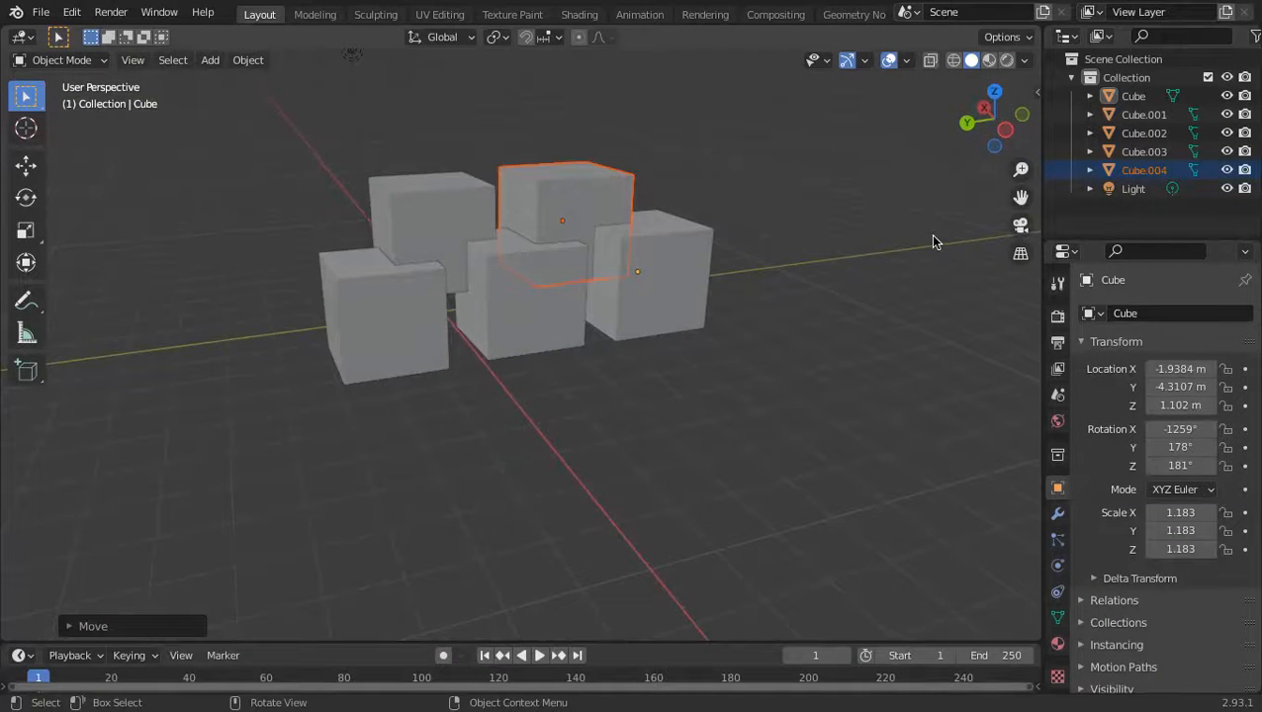
key(g)
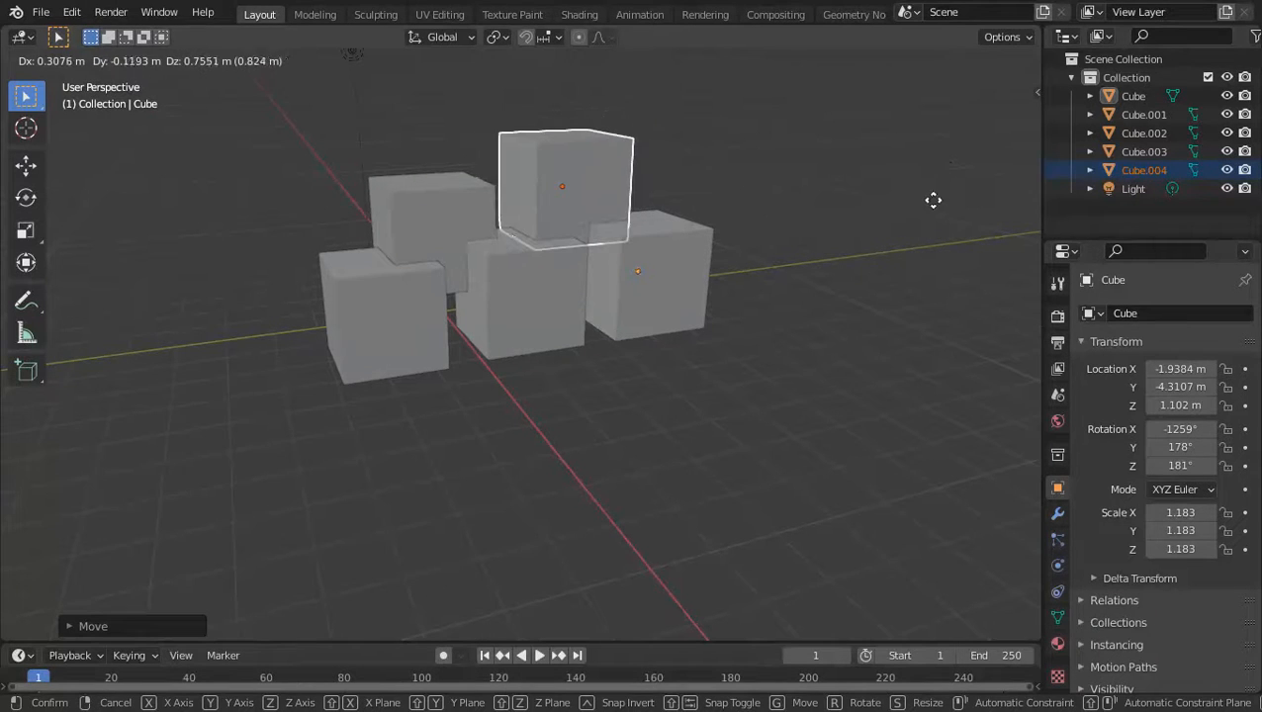
click(911, 213)
- Select the other upper cube and raise it to about X 0.57, Y 0.05, Z 3.12 m
click(394, 222)
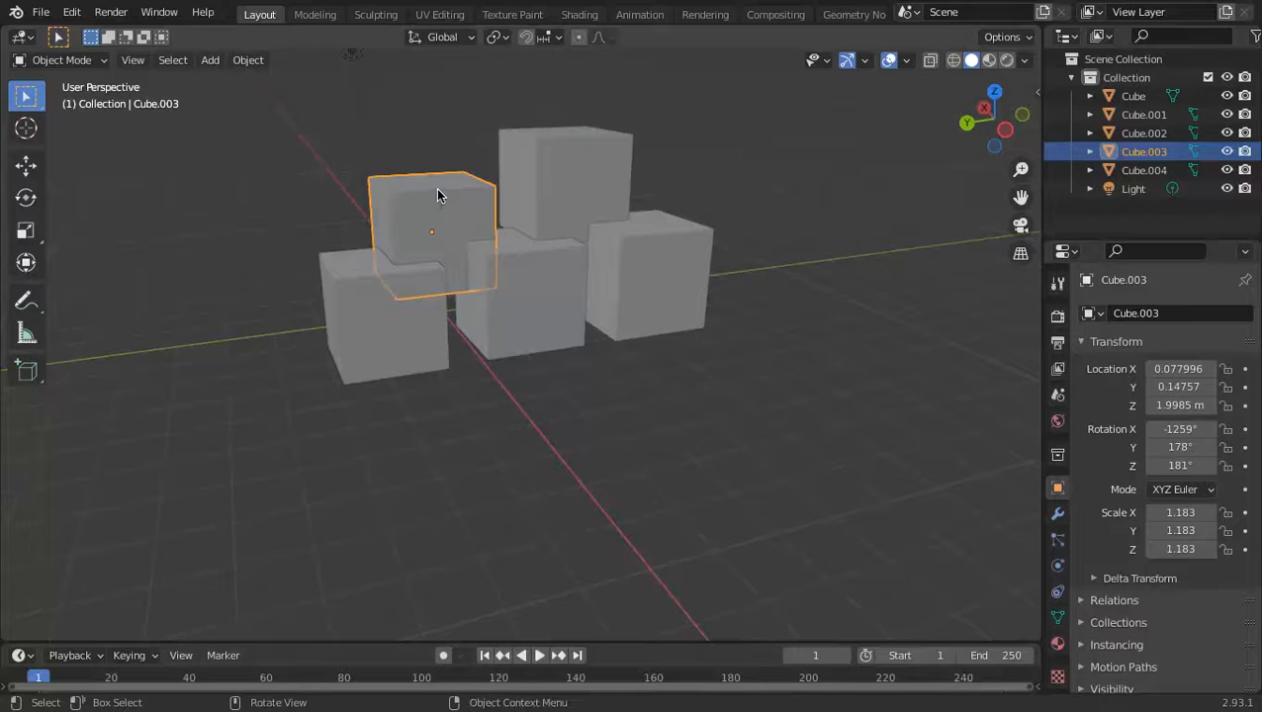
key(g)
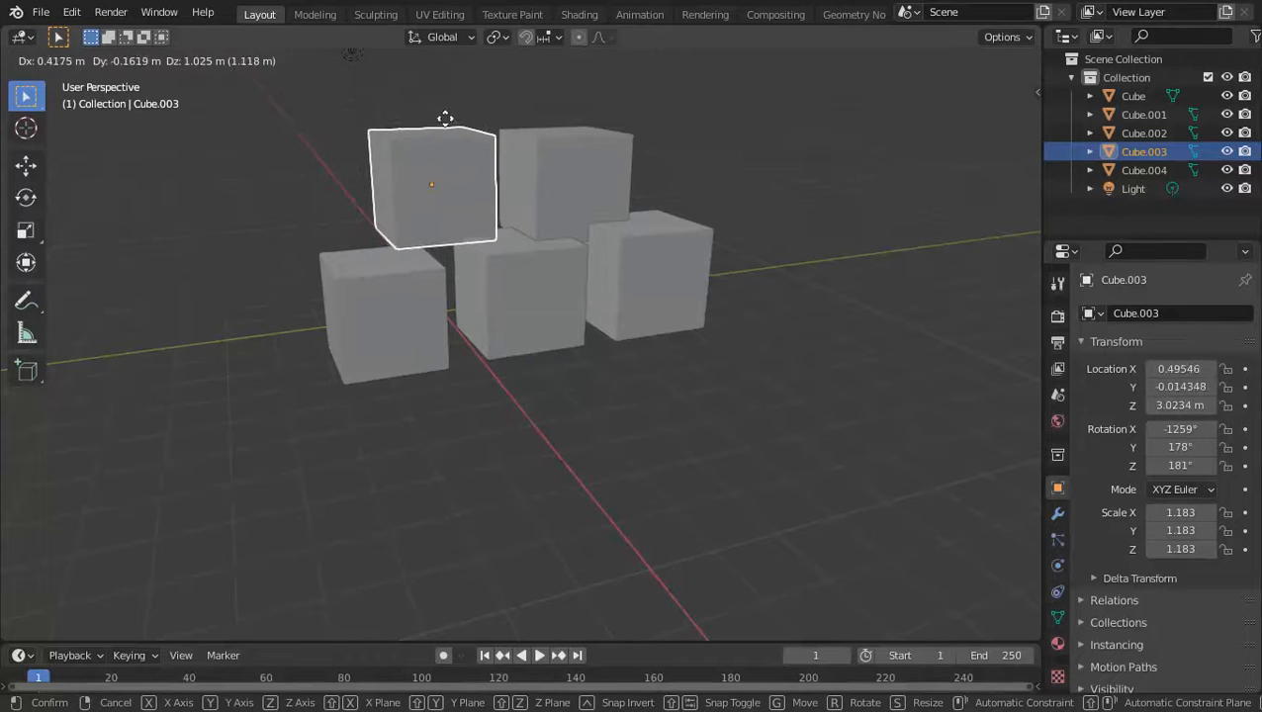
click(442, 113)
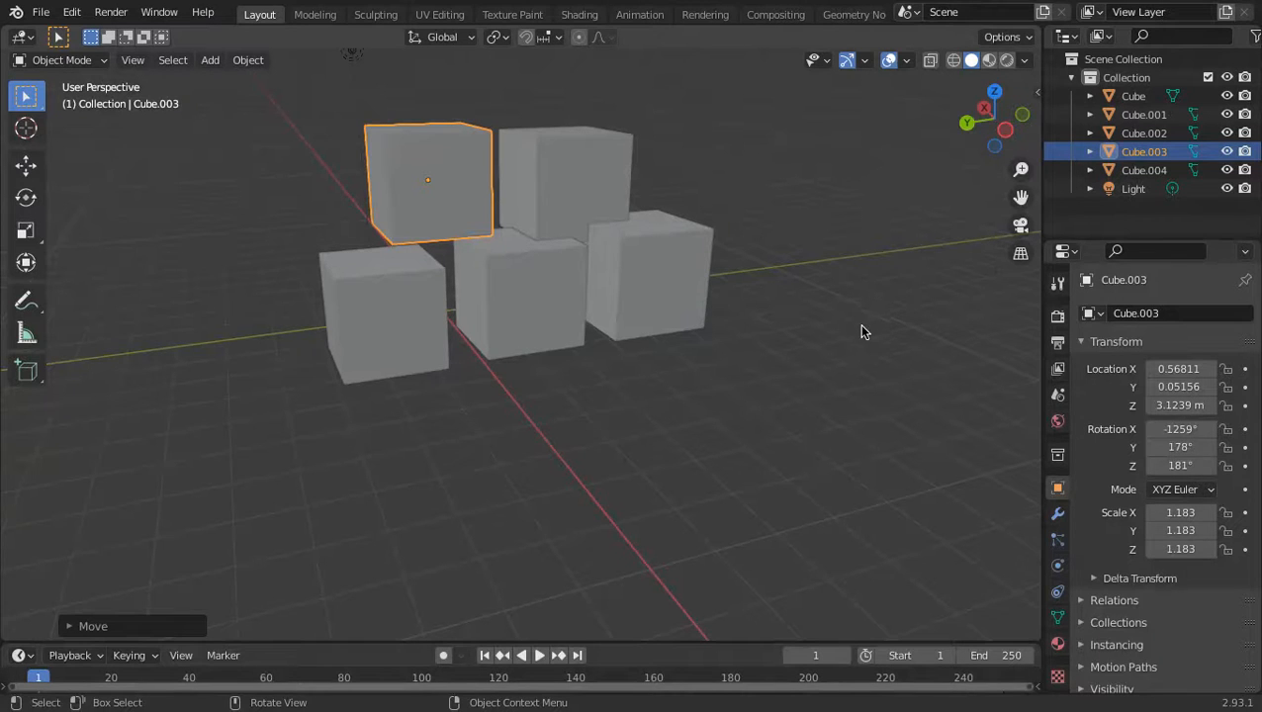
- Lower the selected upper cube to about X 0.04, Y -0.09, Z 1.84 m and inspect the stack from another side
mouse_move(834, 339)
middle_down()
mouse_move(840, 436)
mouse_move(73, 317)
mouse_move(146, 303)
mouse_move(957, 319)
mouse_move(832, 314)
mouse_move(820, 332)
middle_up()
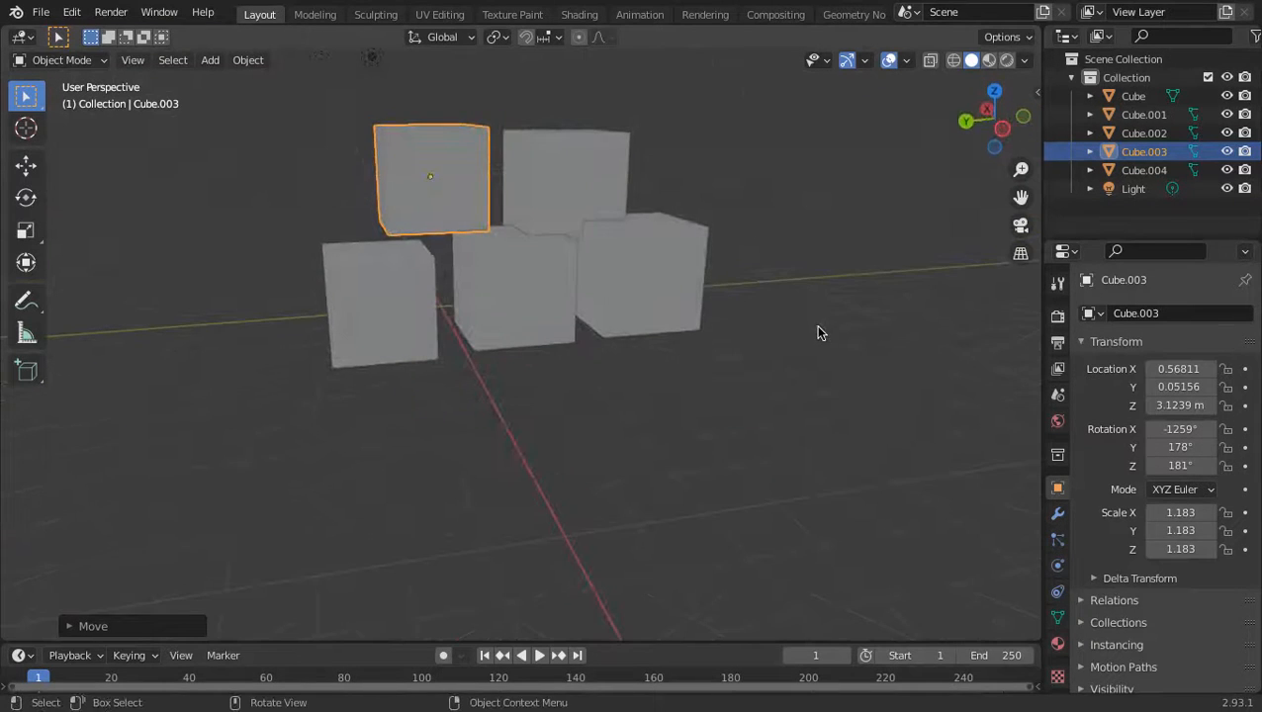
key(g)
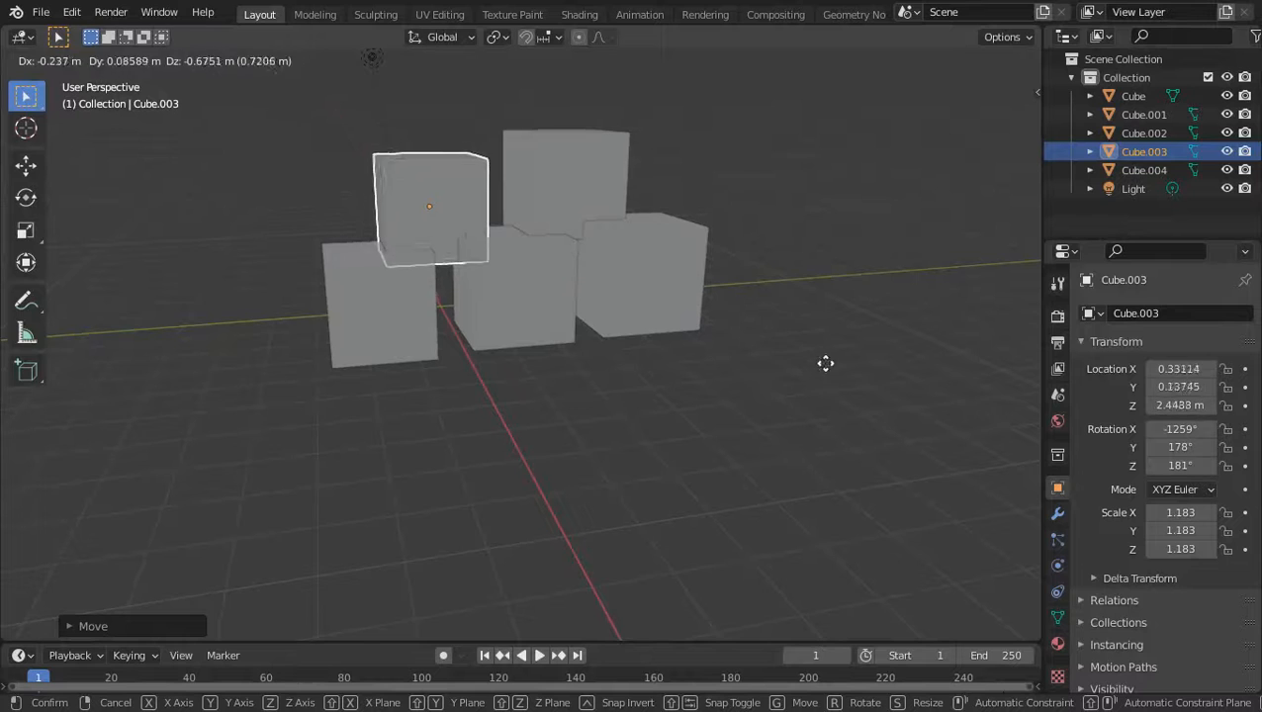
click(834, 390)
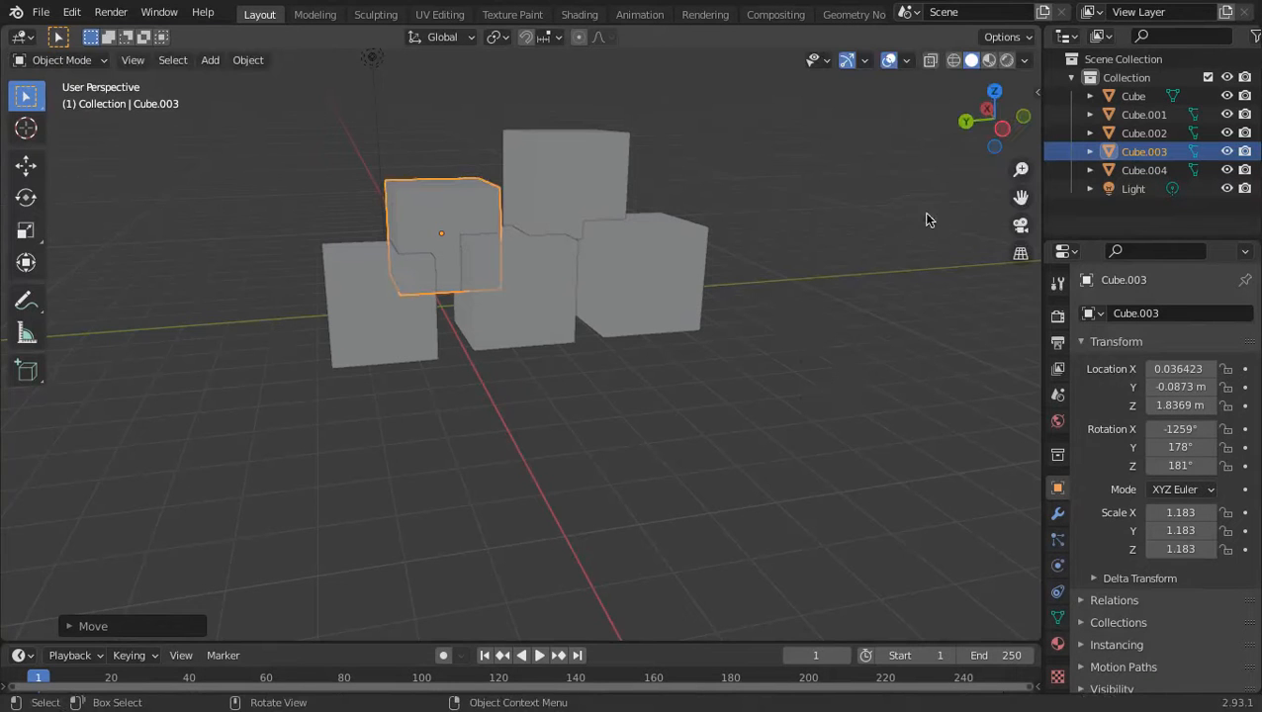
middle_drag(928, 219, 77, 267)
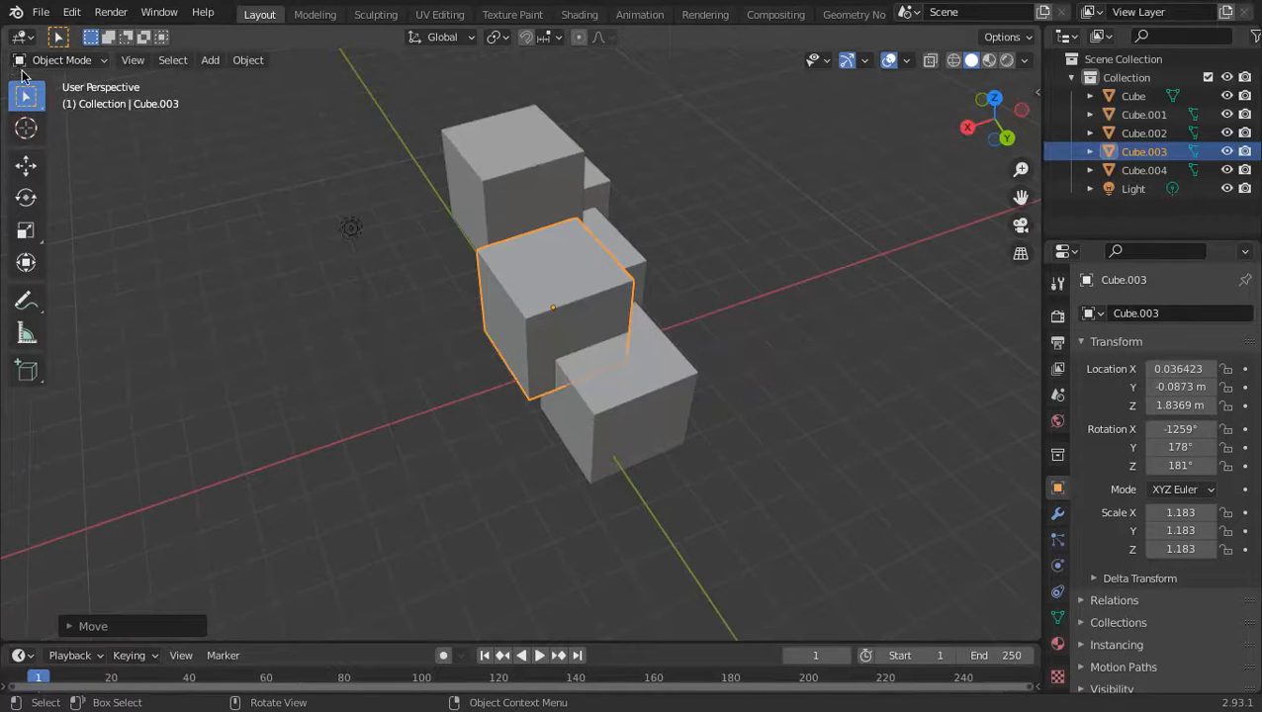
- Take the Blender window out of full-screen mode
right_click(360, 109)
click(135, 11)
click(140, 6)
click(141, 7)
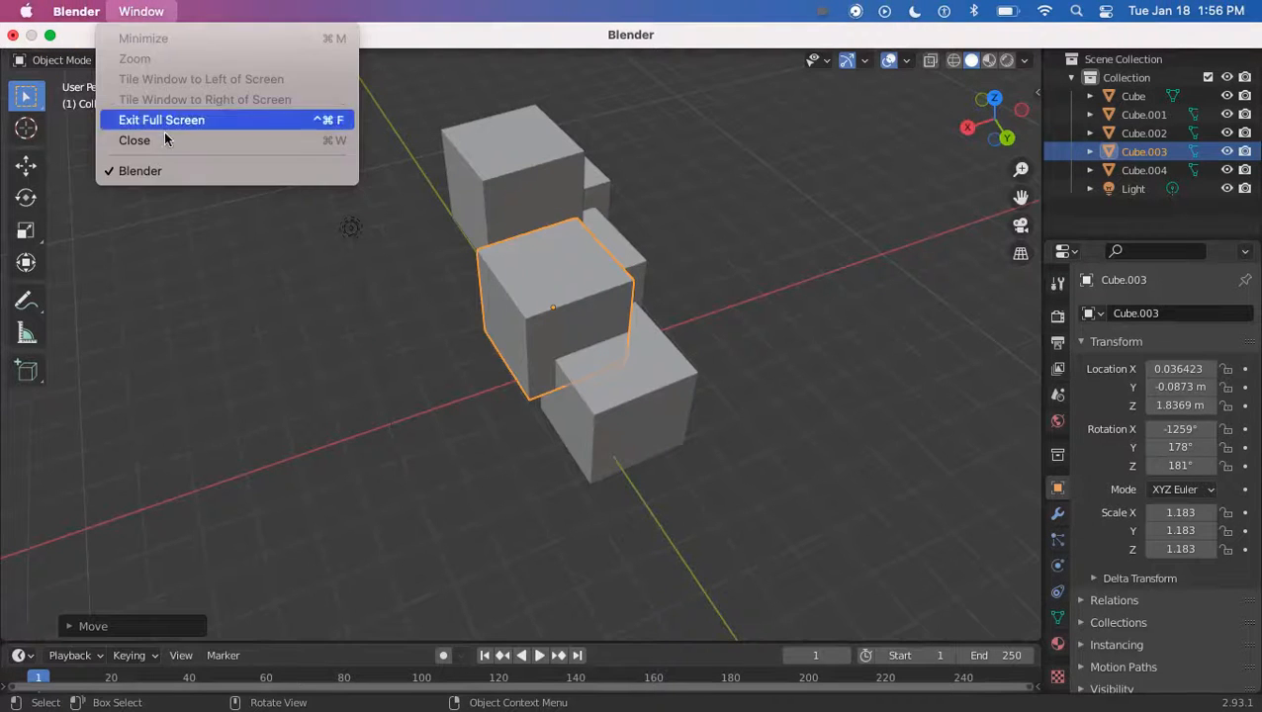
click(173, 121)
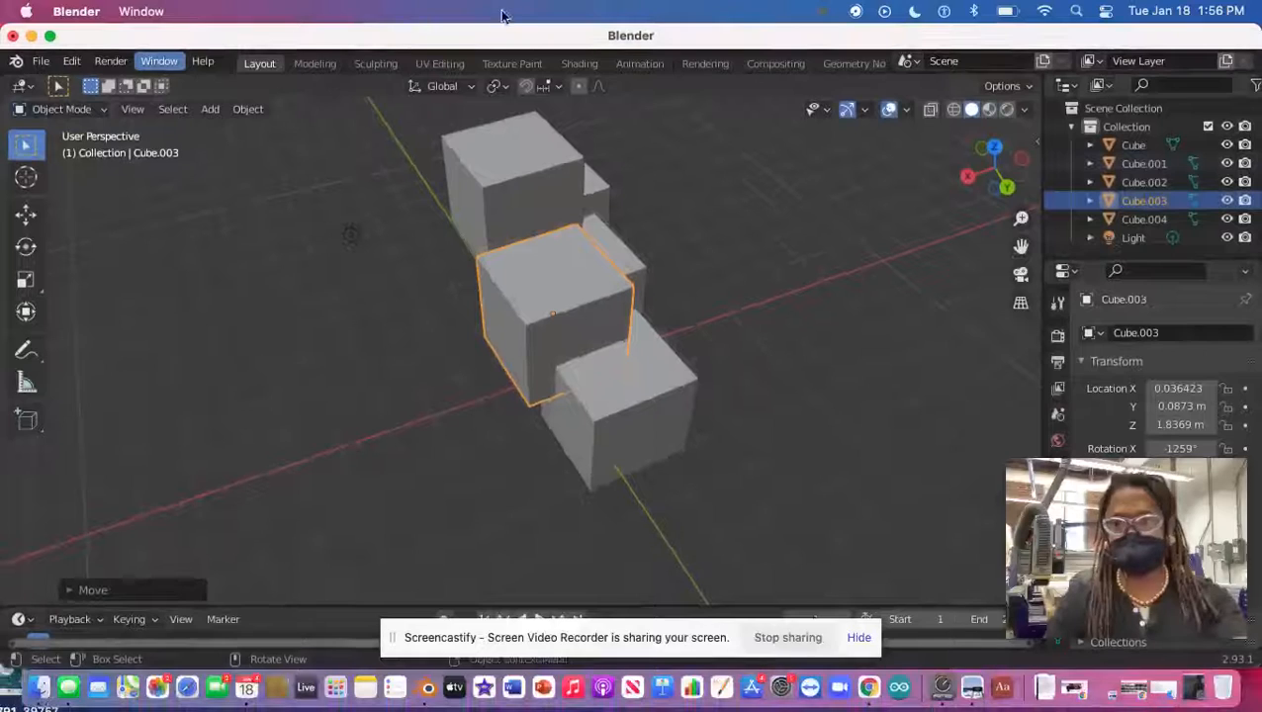